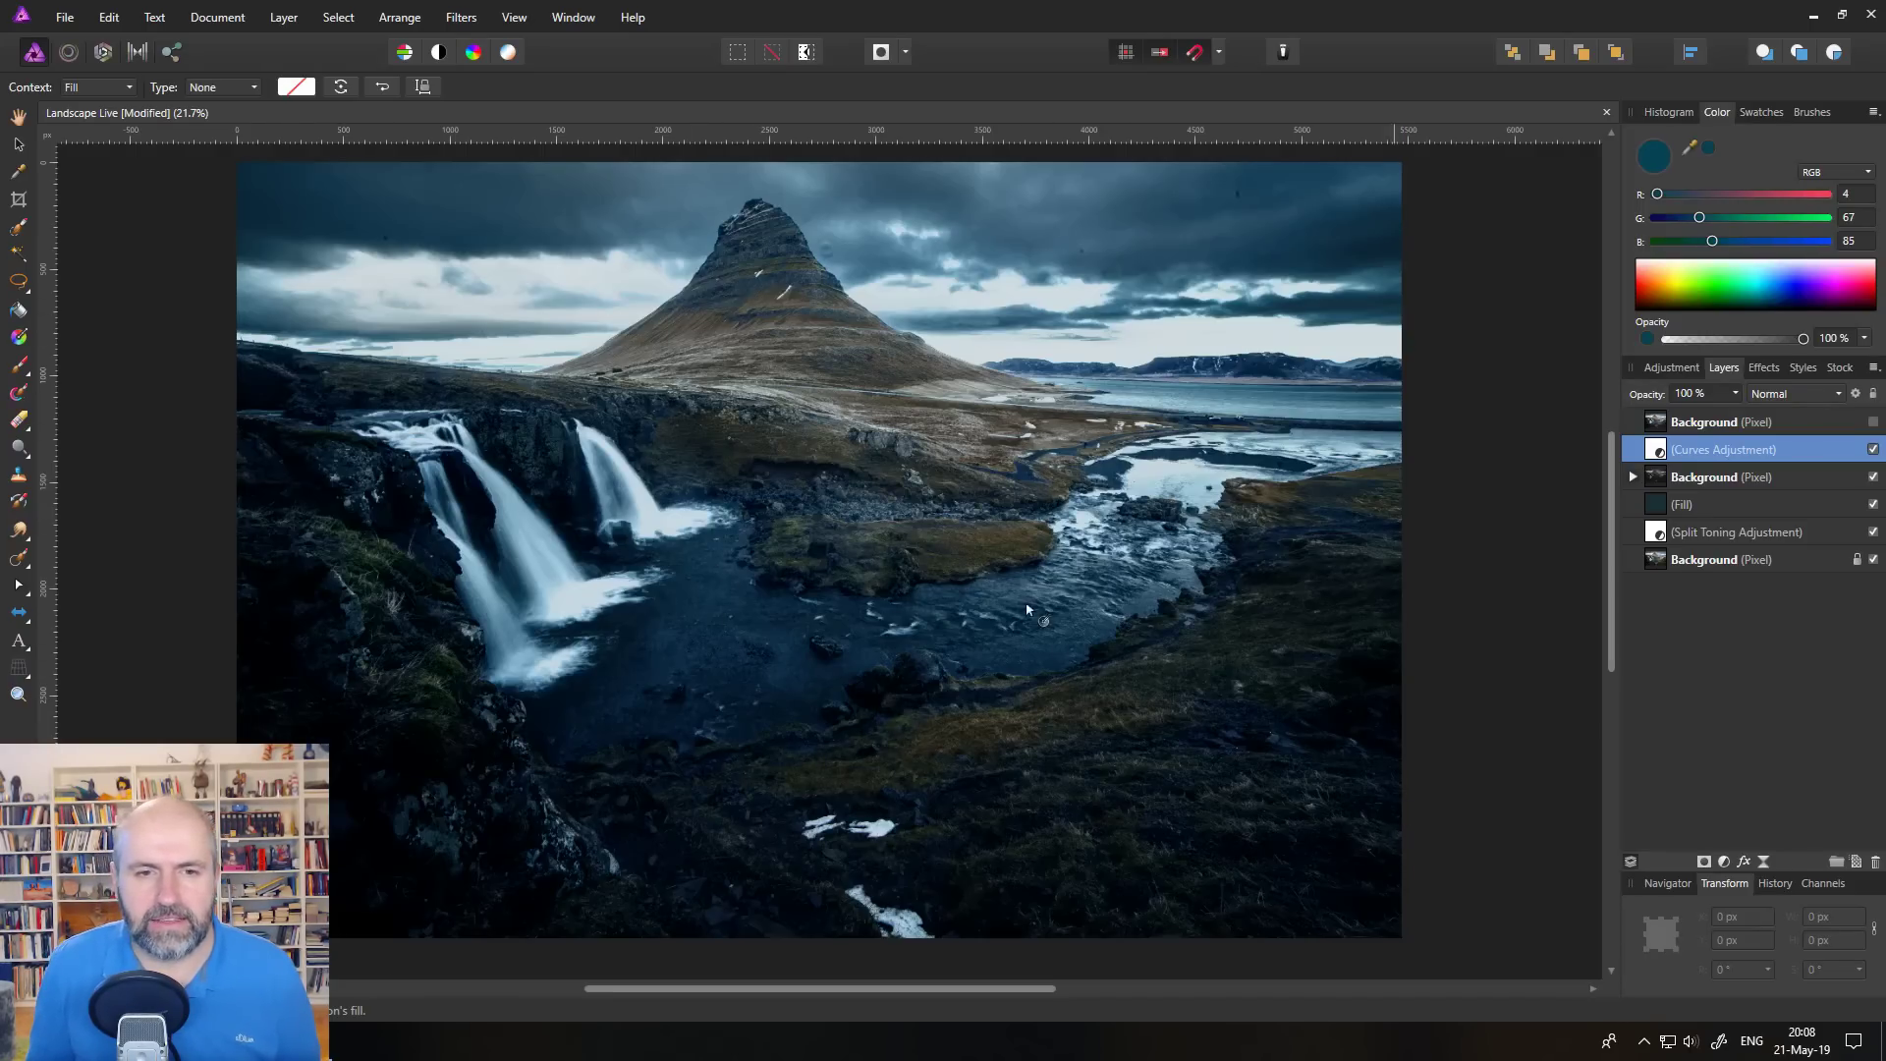
Switch to the Move Tool and make the top Background pixel layer visible to show the original photo
left_click(20, 144)
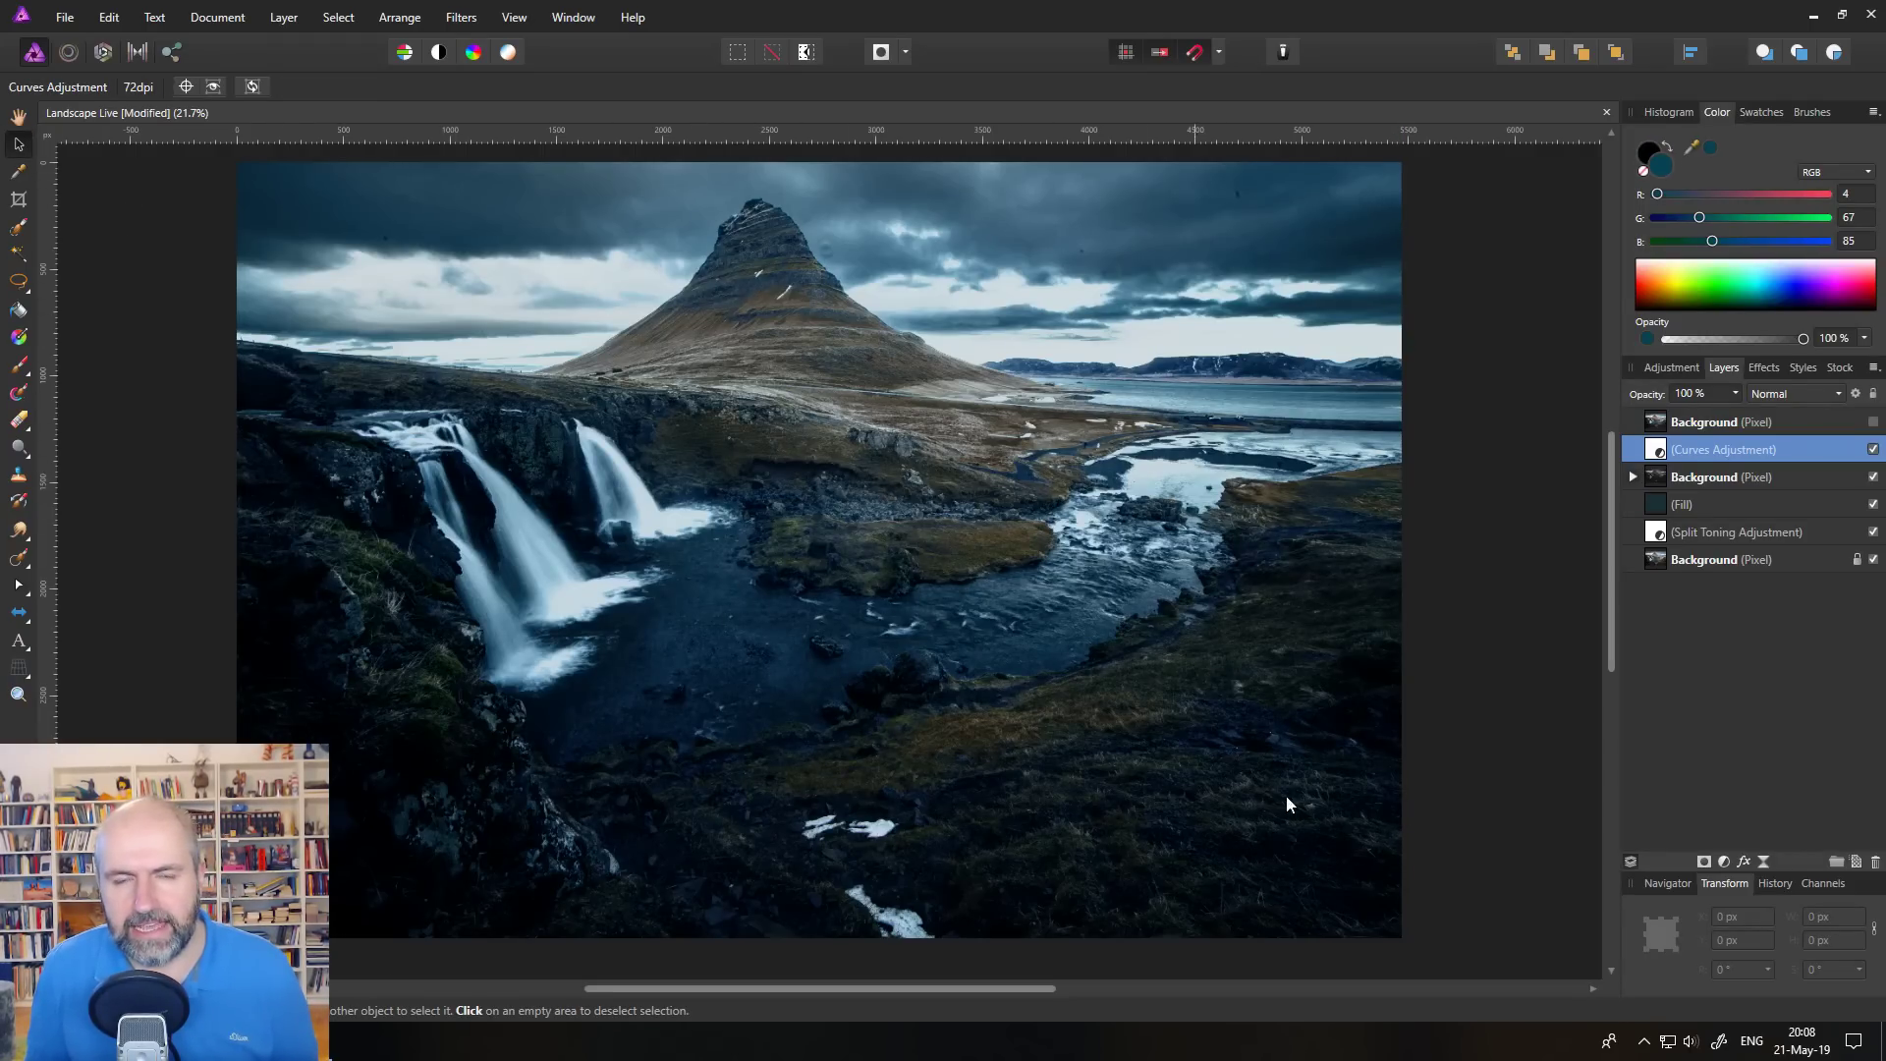
left_click(1873, 422)
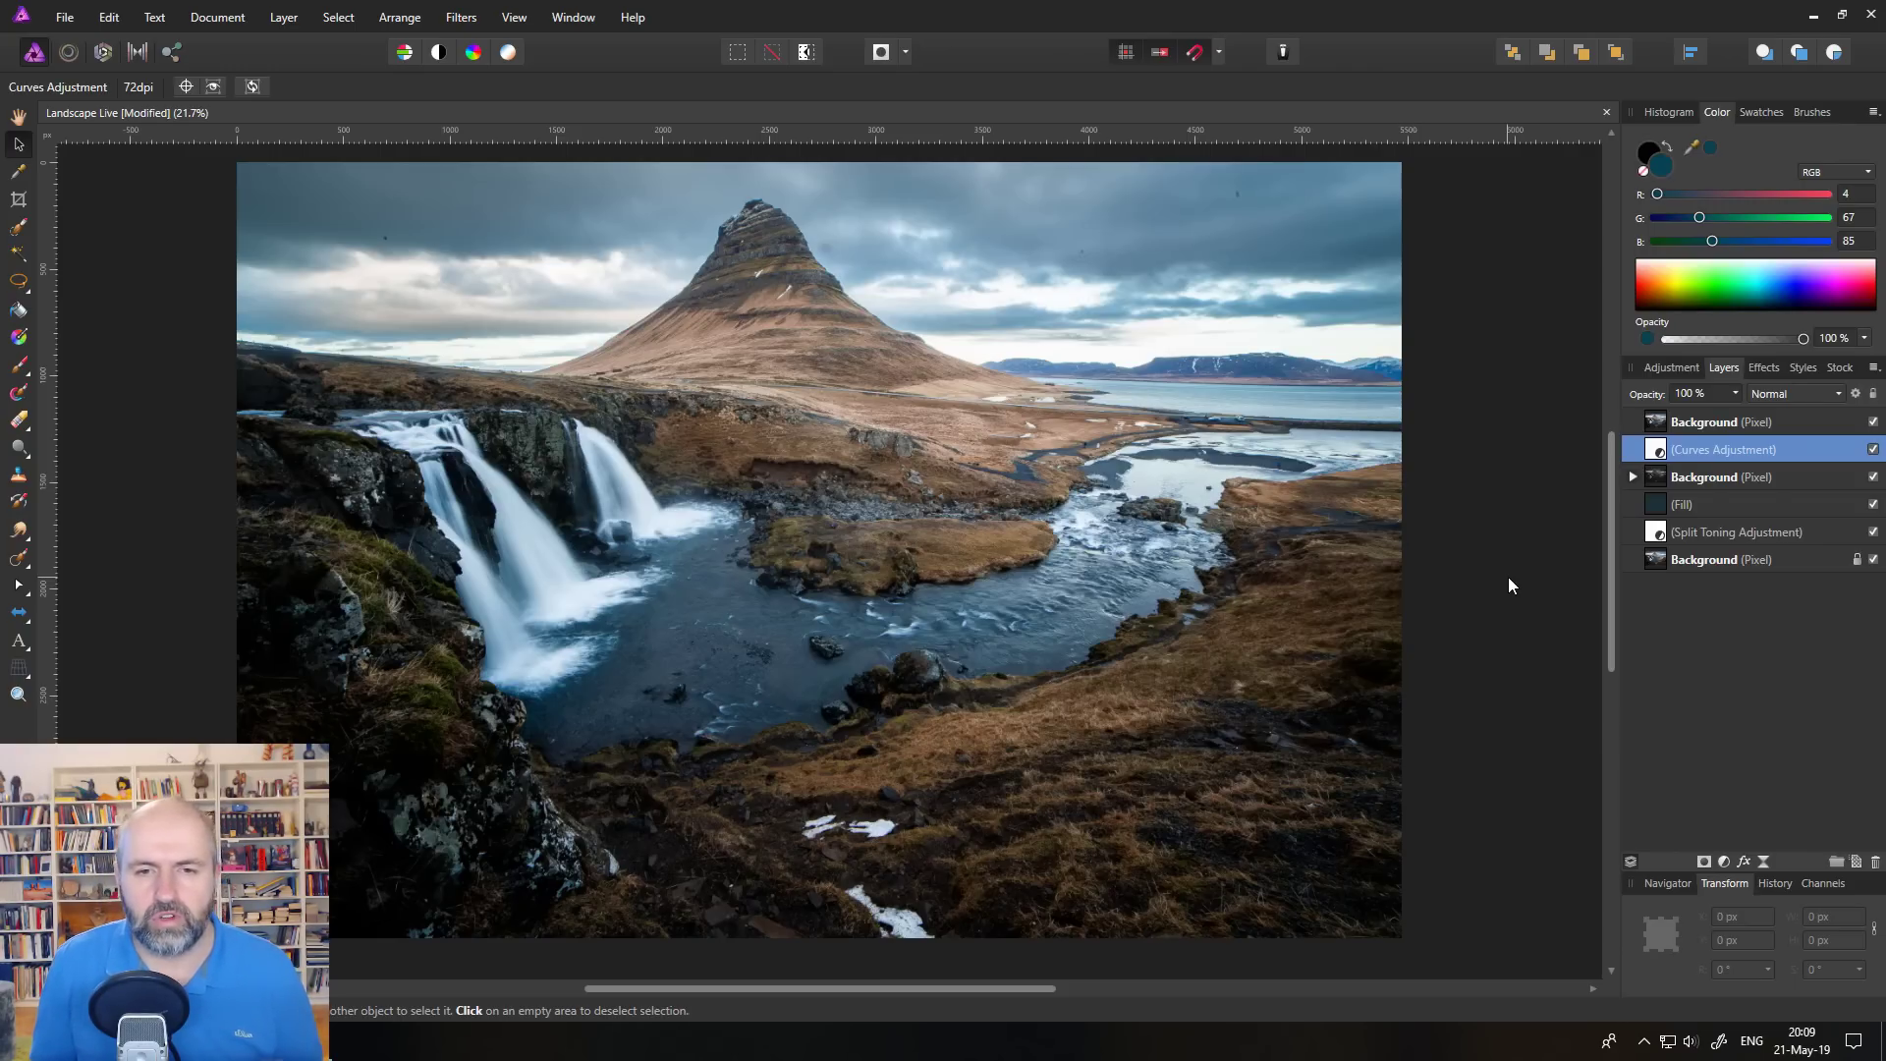
Hide the original photo layer and review the Split Toning adjustment's settings
left_click(1873, 424)
left_click(1656, 539)
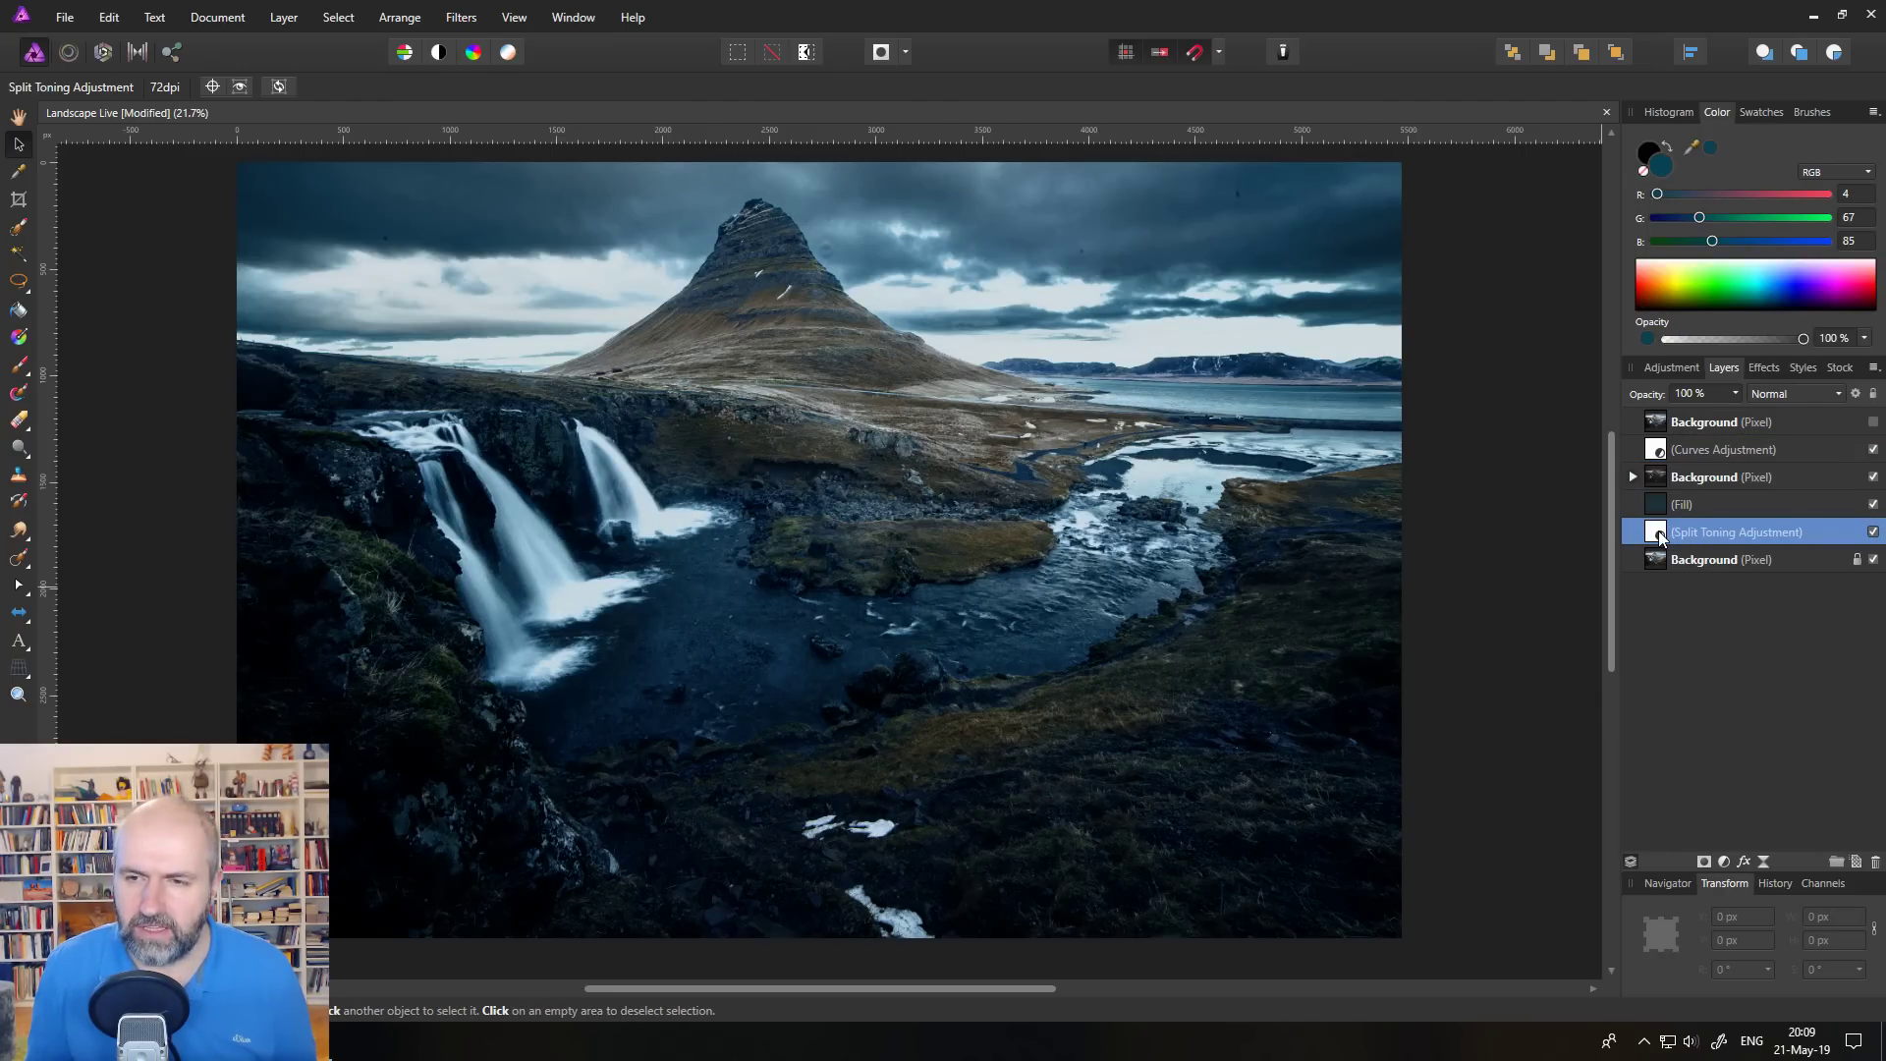
double_click(1659, 536)
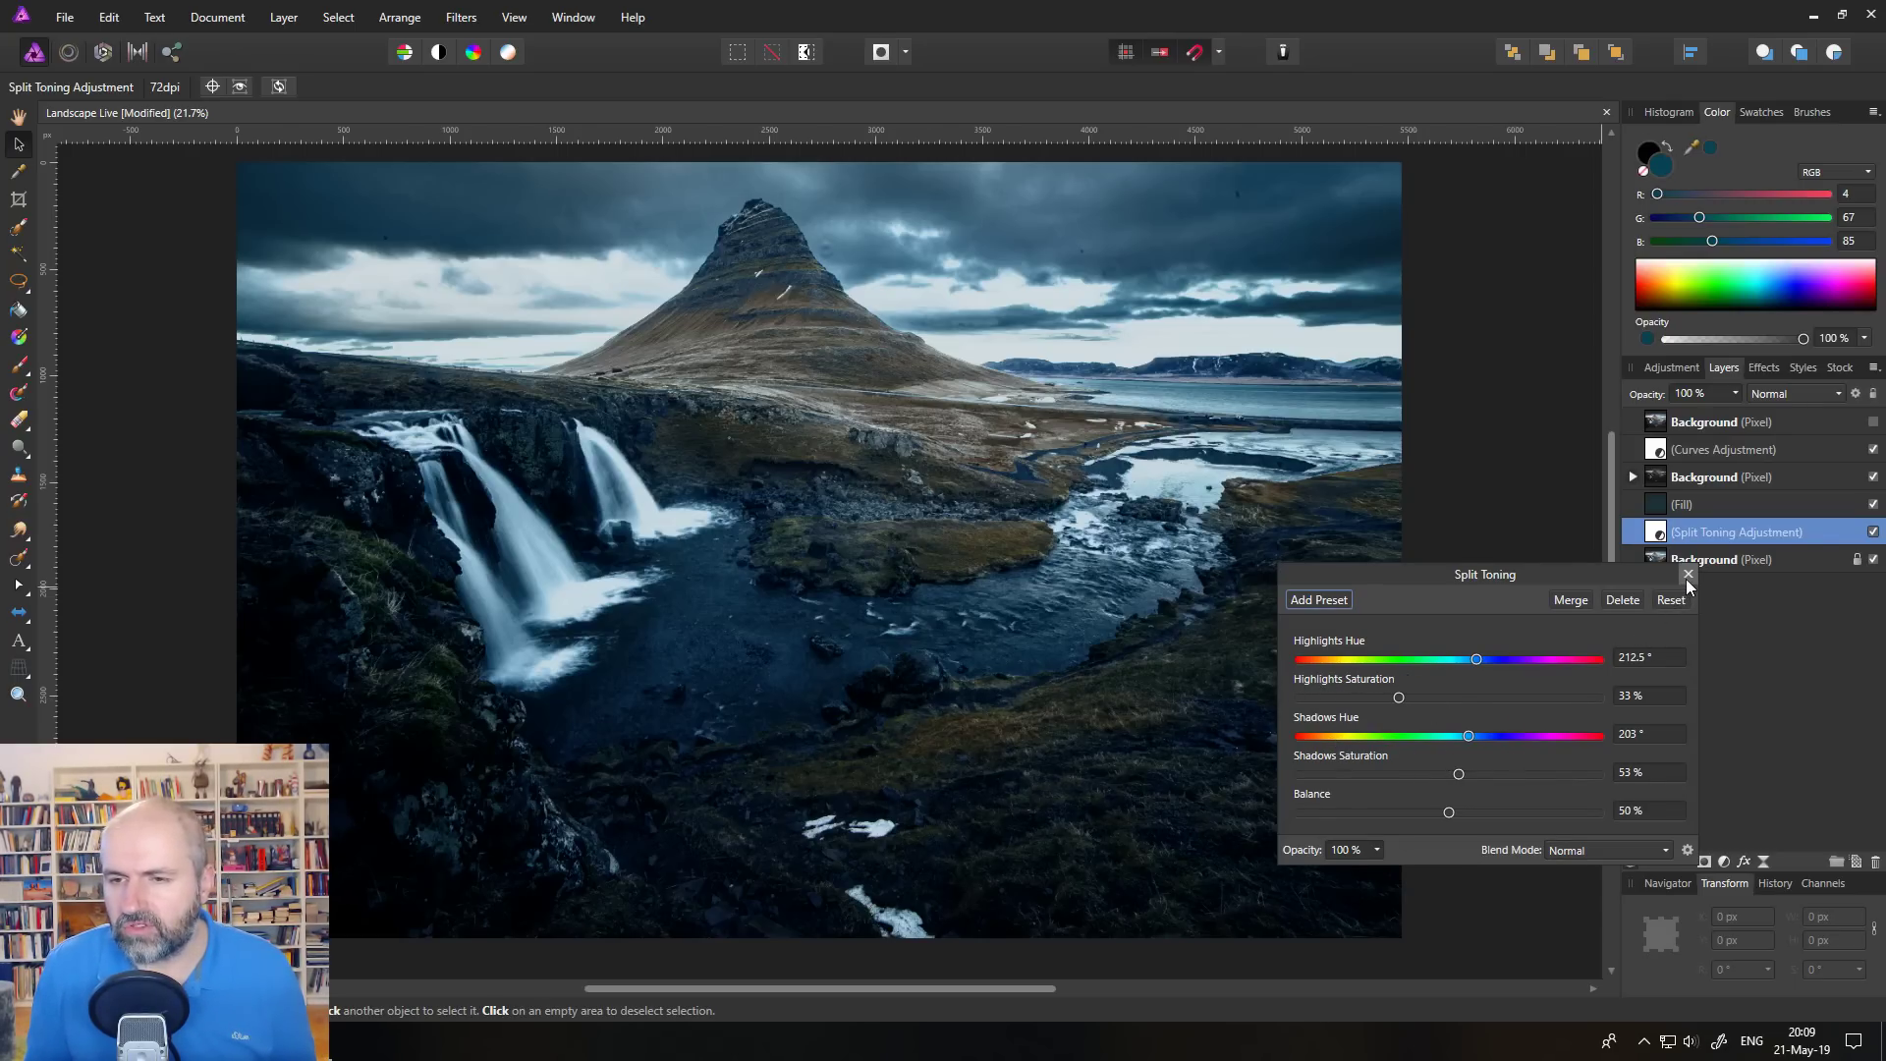
left_click_drag(1525, 571, 1614, 552)
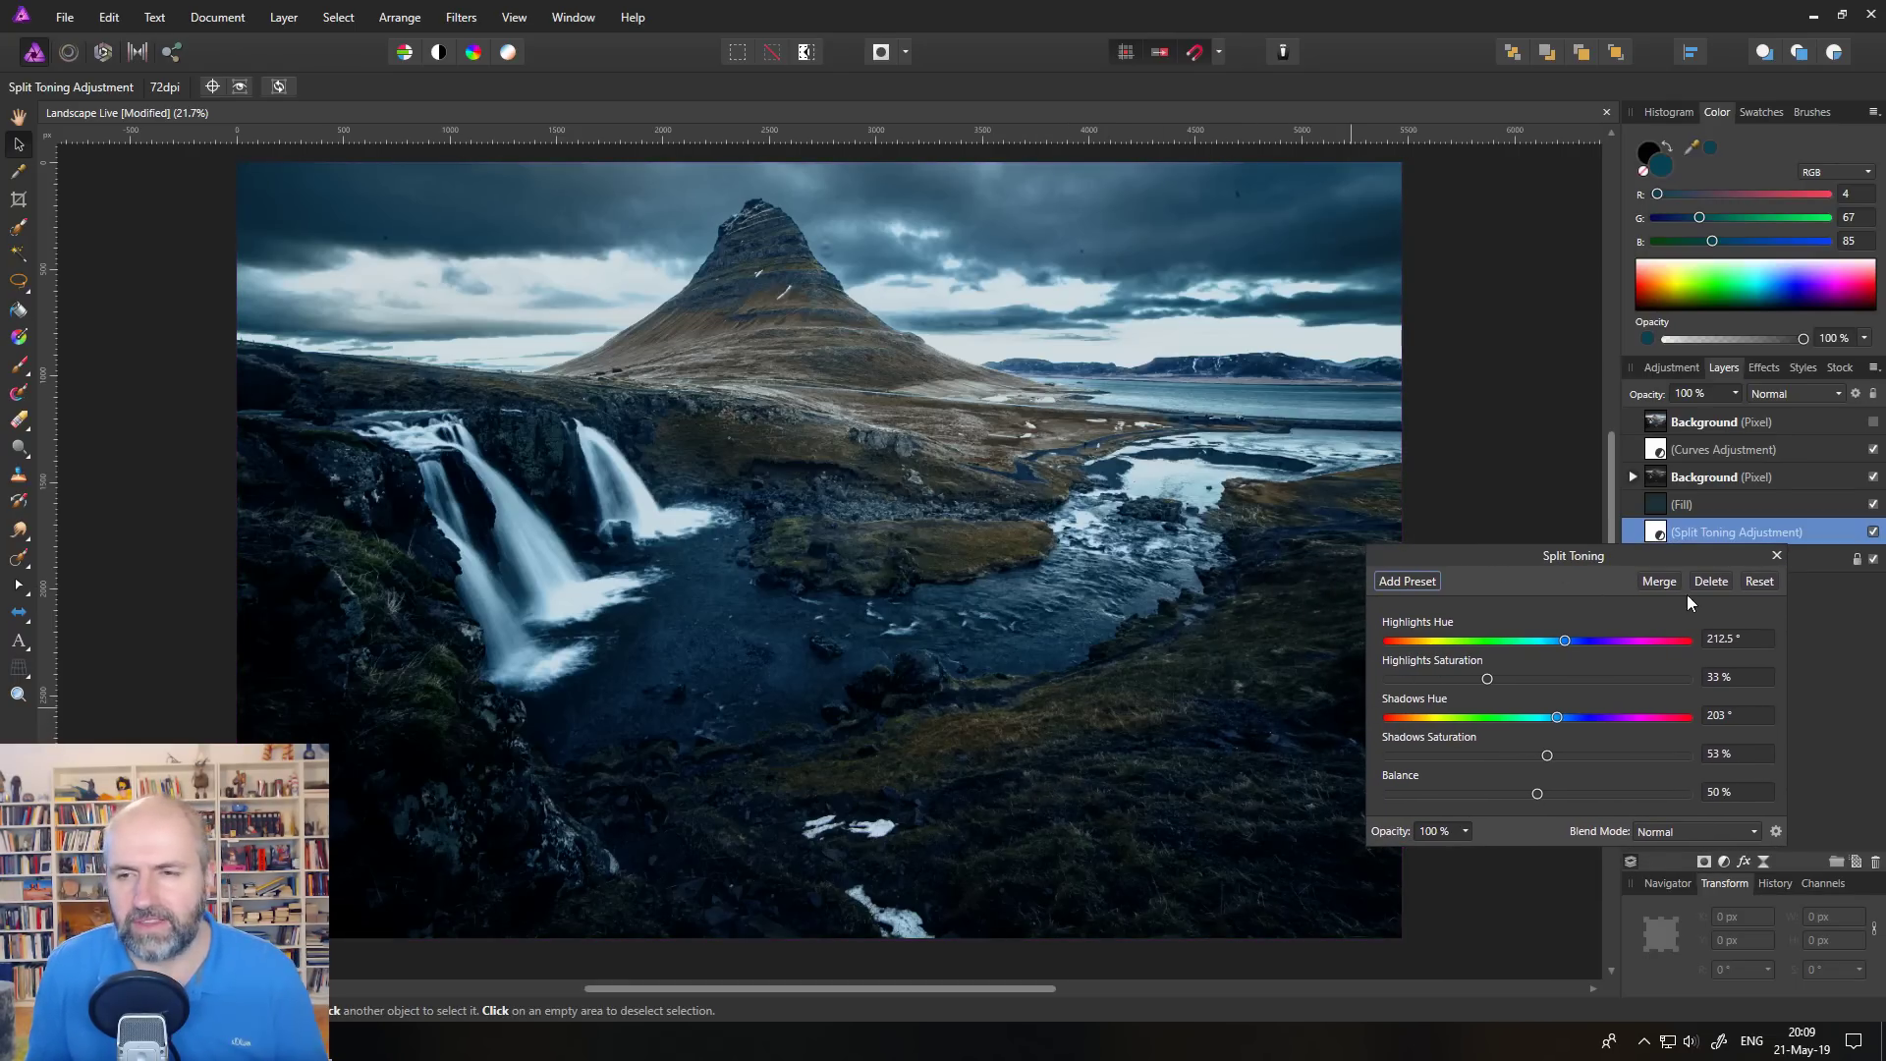
left_click(1777, 557)
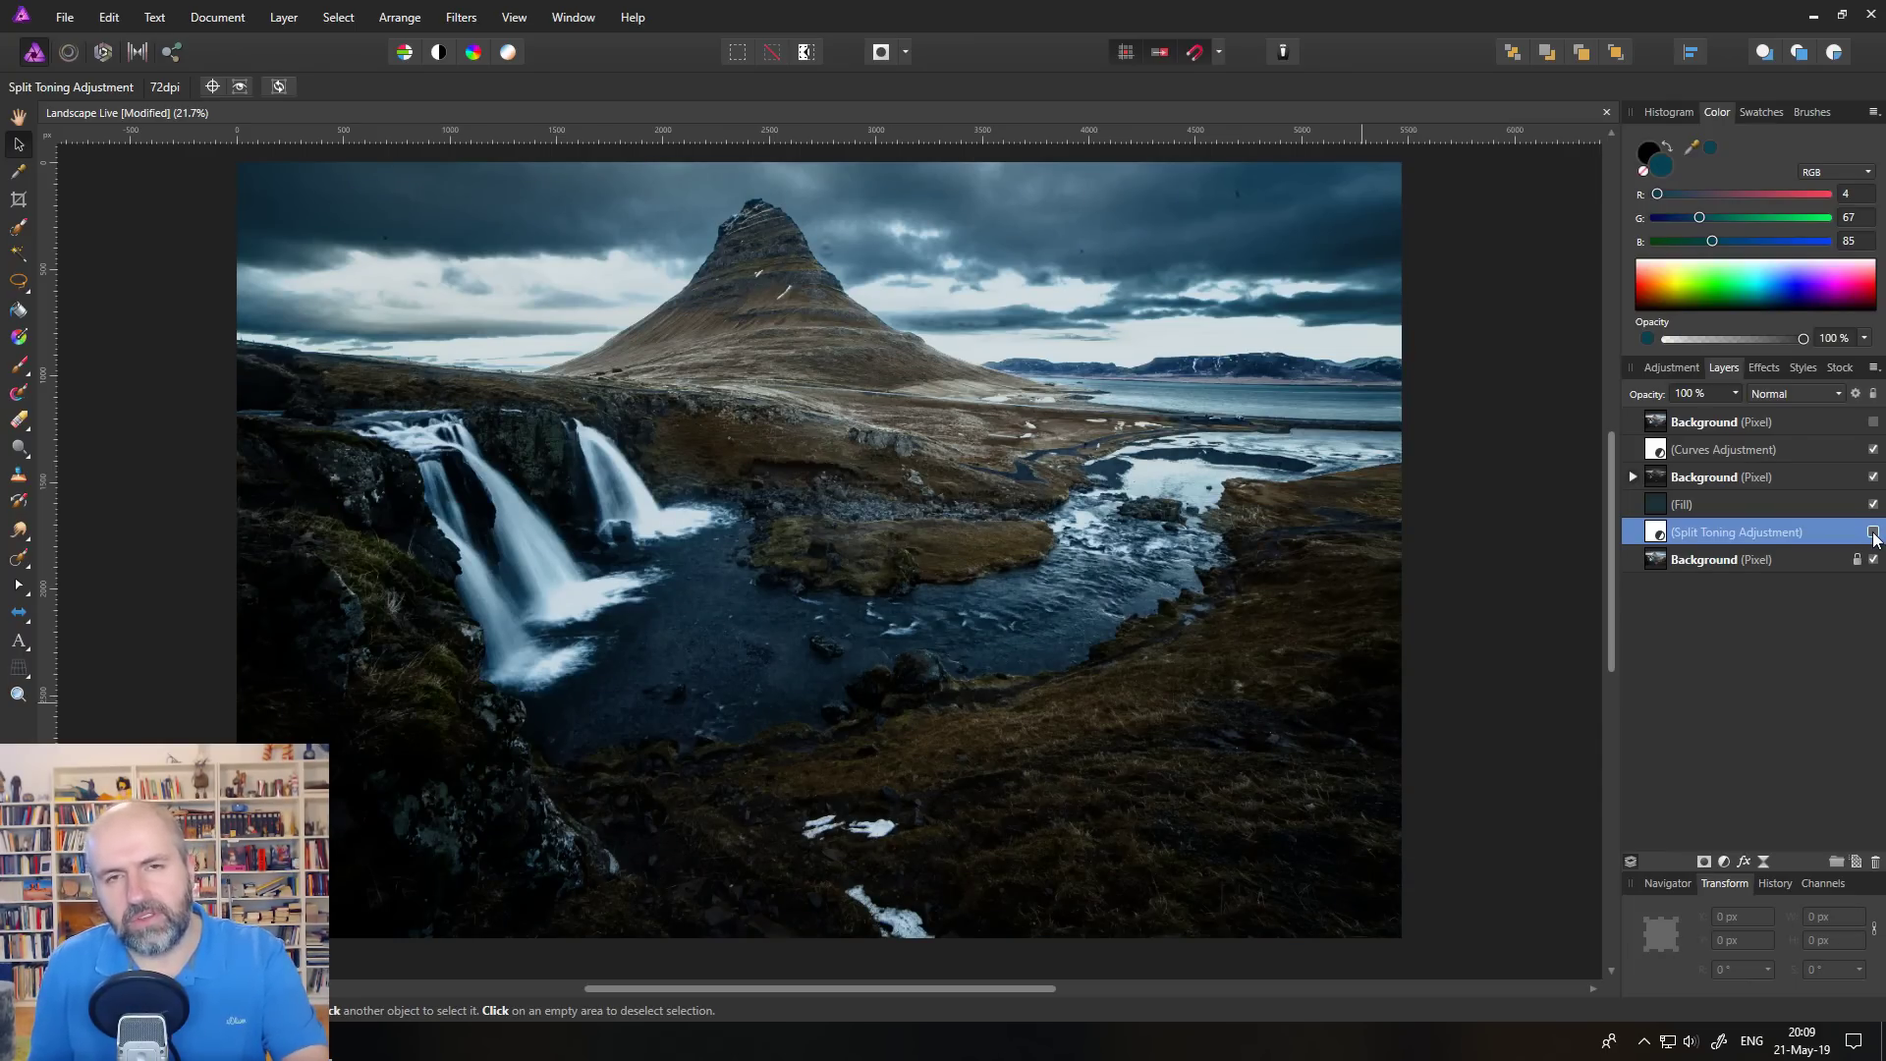
Turn the Split Toning layer off and select the Fill layer
left_click(1872, 533)
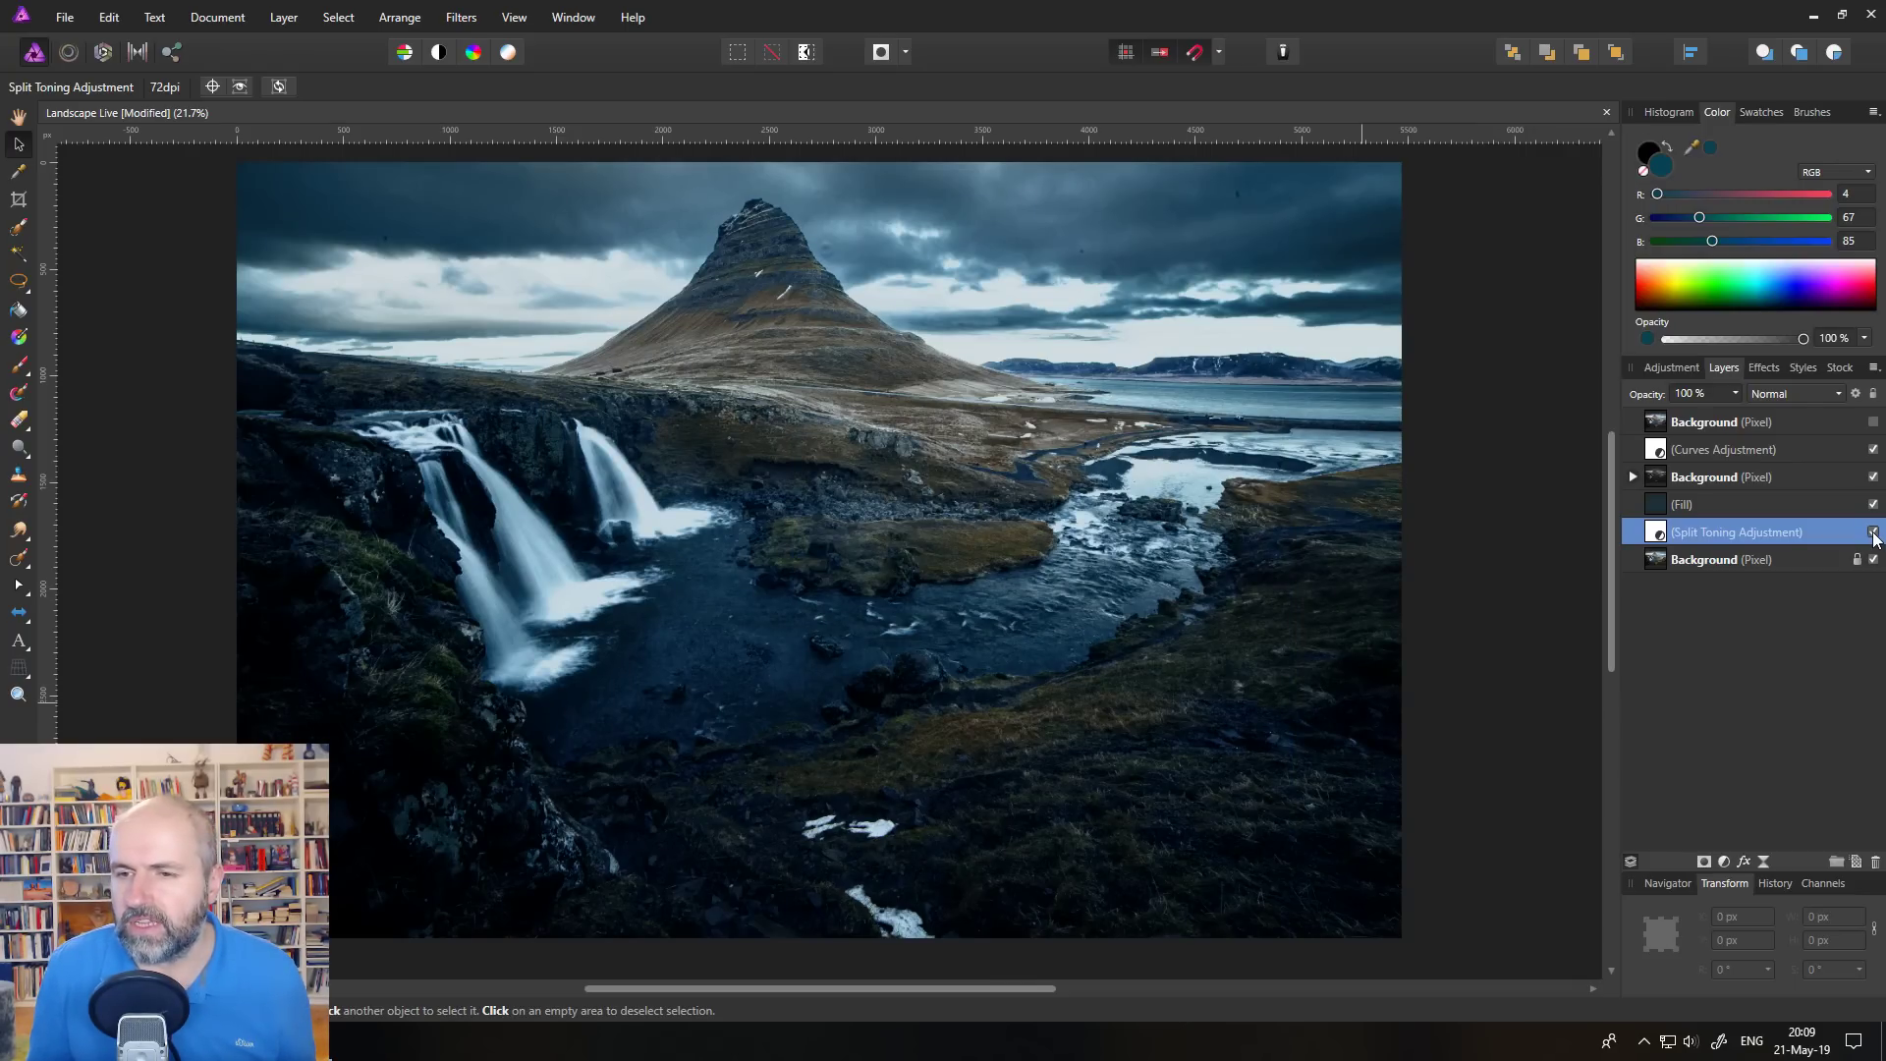
left_click(1873, 532)
left_click(1662, 509)
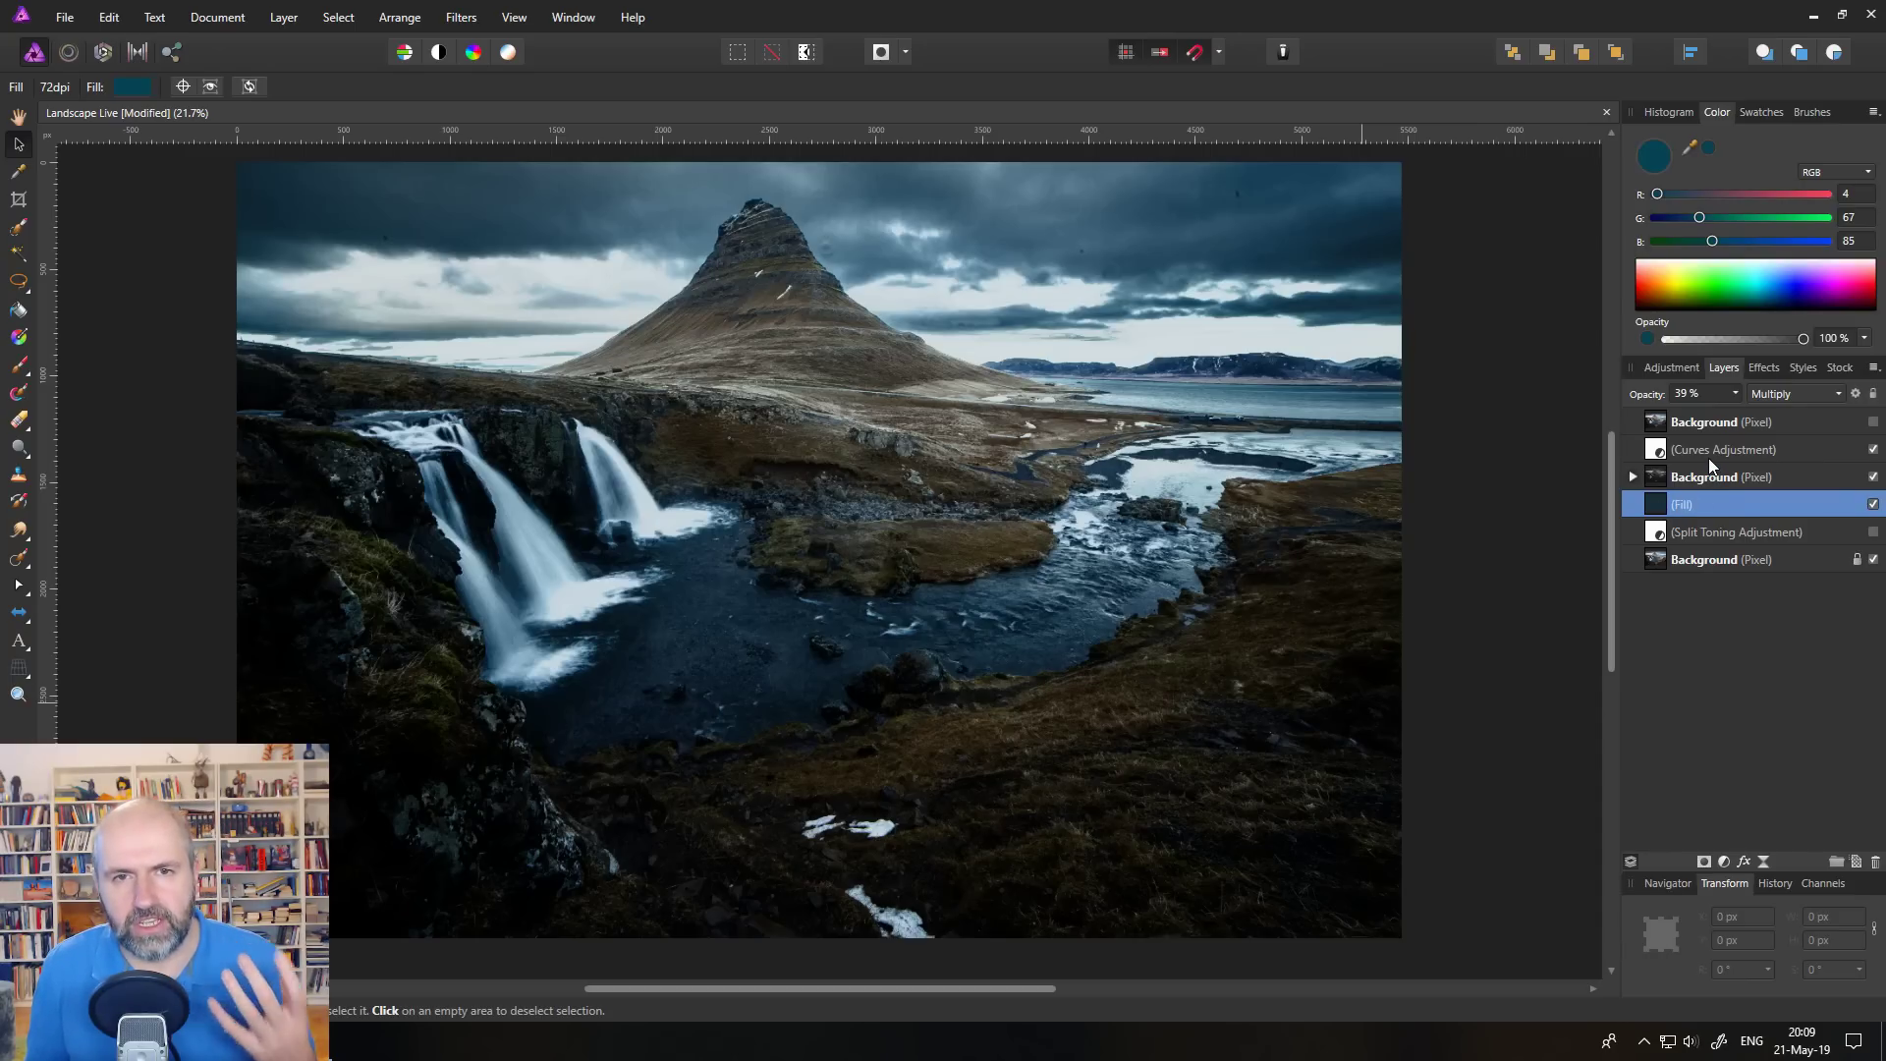
Toggle the Fill layer's visibility to compare, leaving it on
left_click(1873, 506)
left_click(1873, 505)
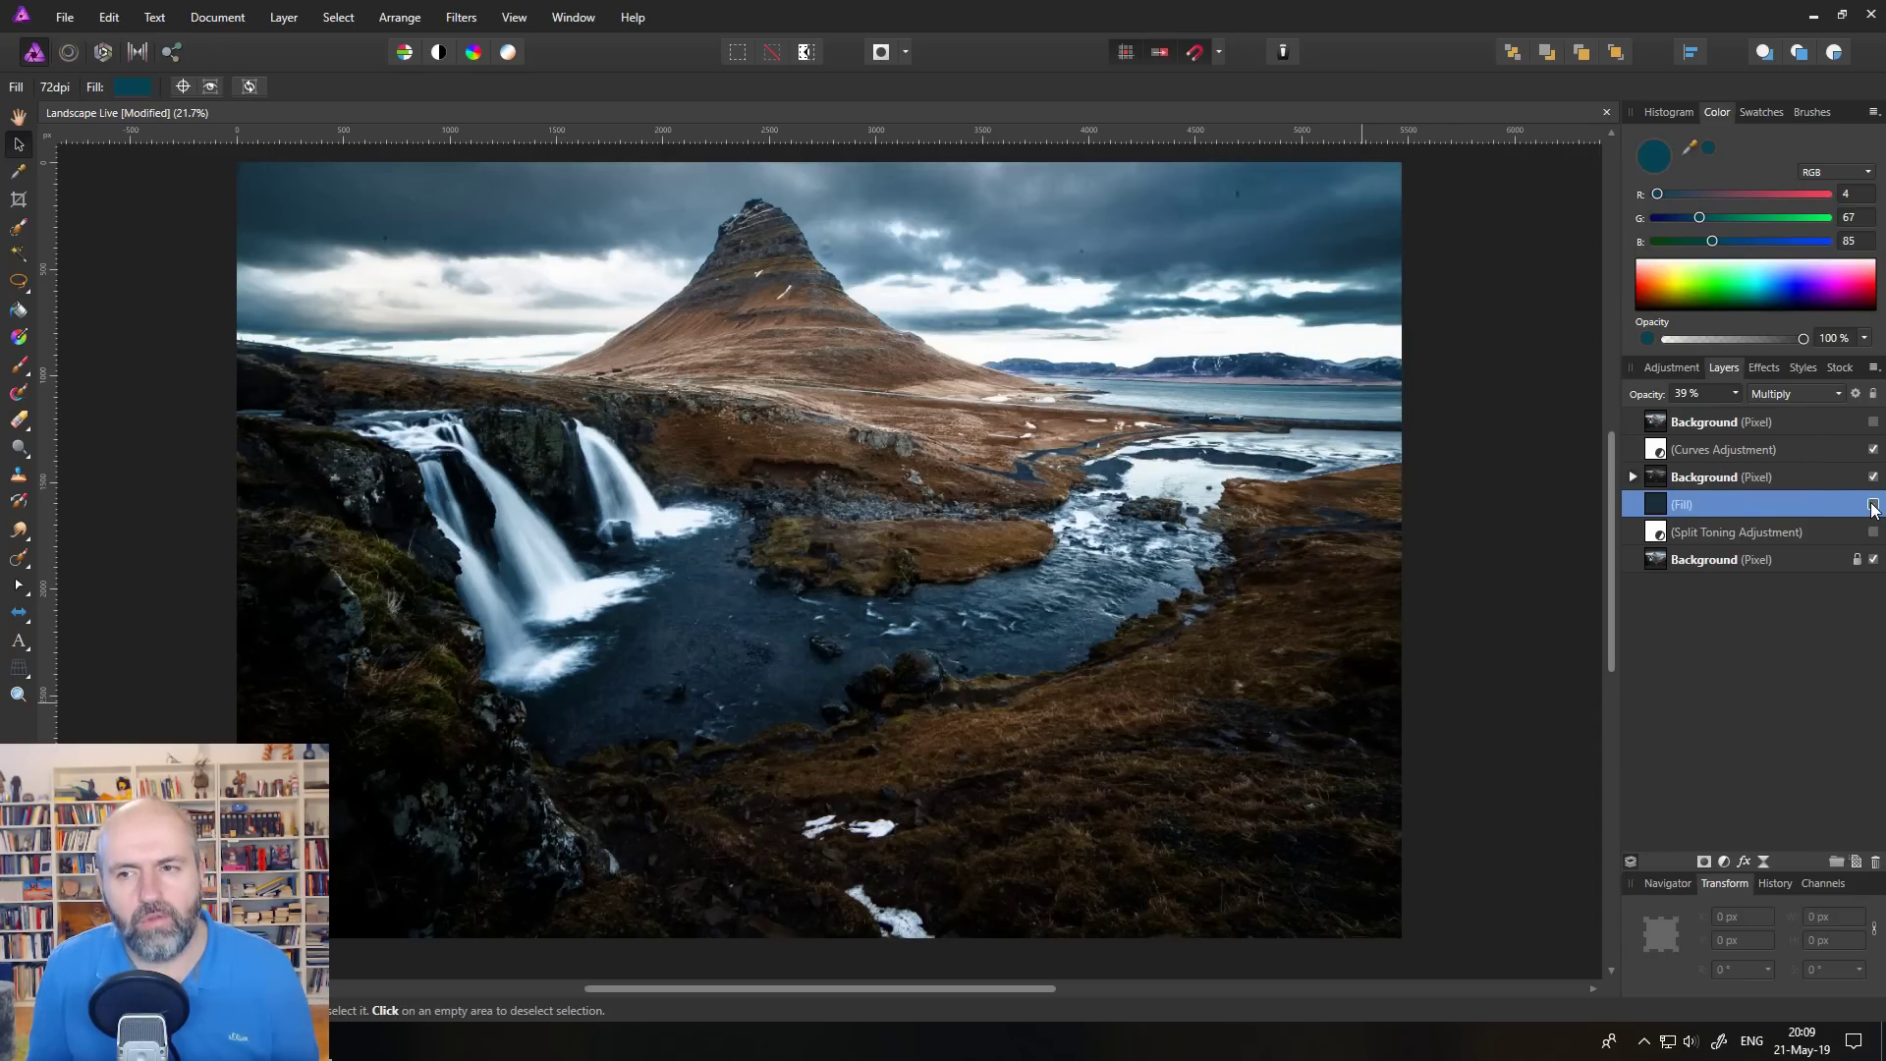
left_click(1873, 506)
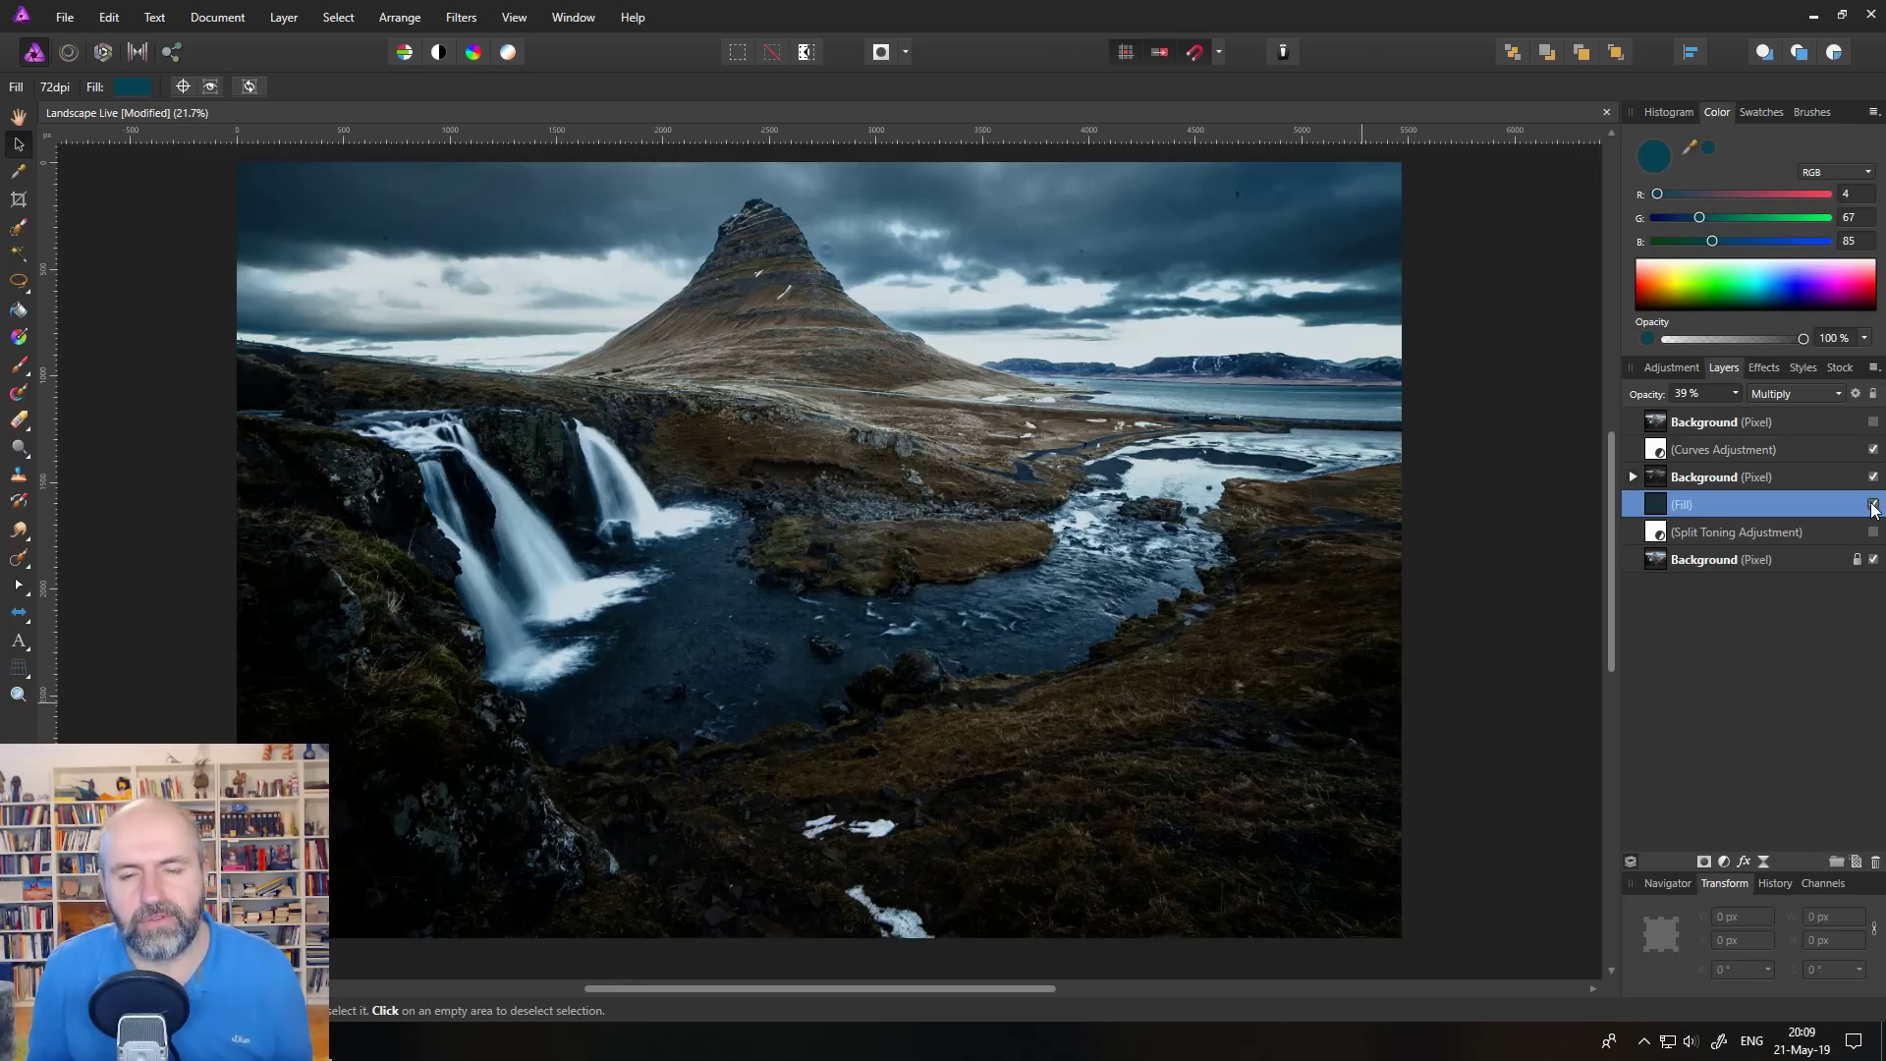
left_click(1872, 506)
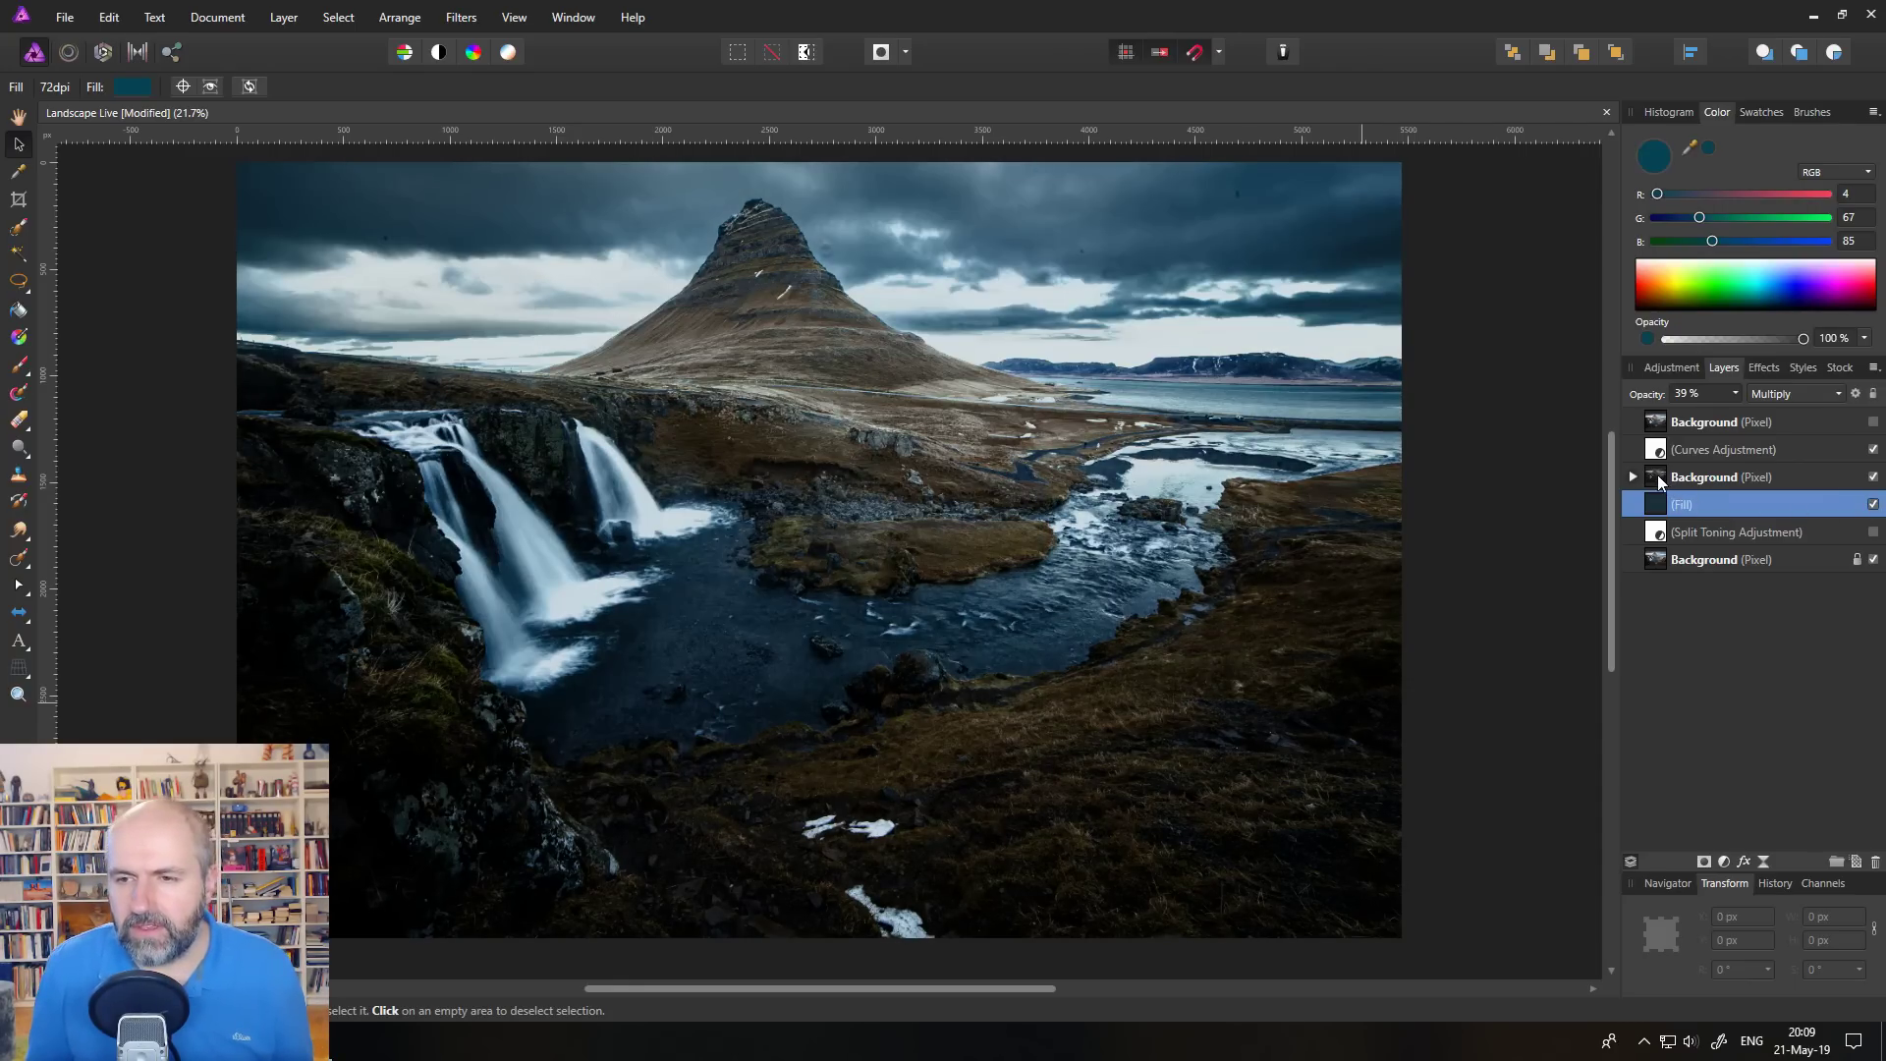
Expand the luminosity Background layer and review its nested Black & White adjustment settings
left_click(1661, 480)
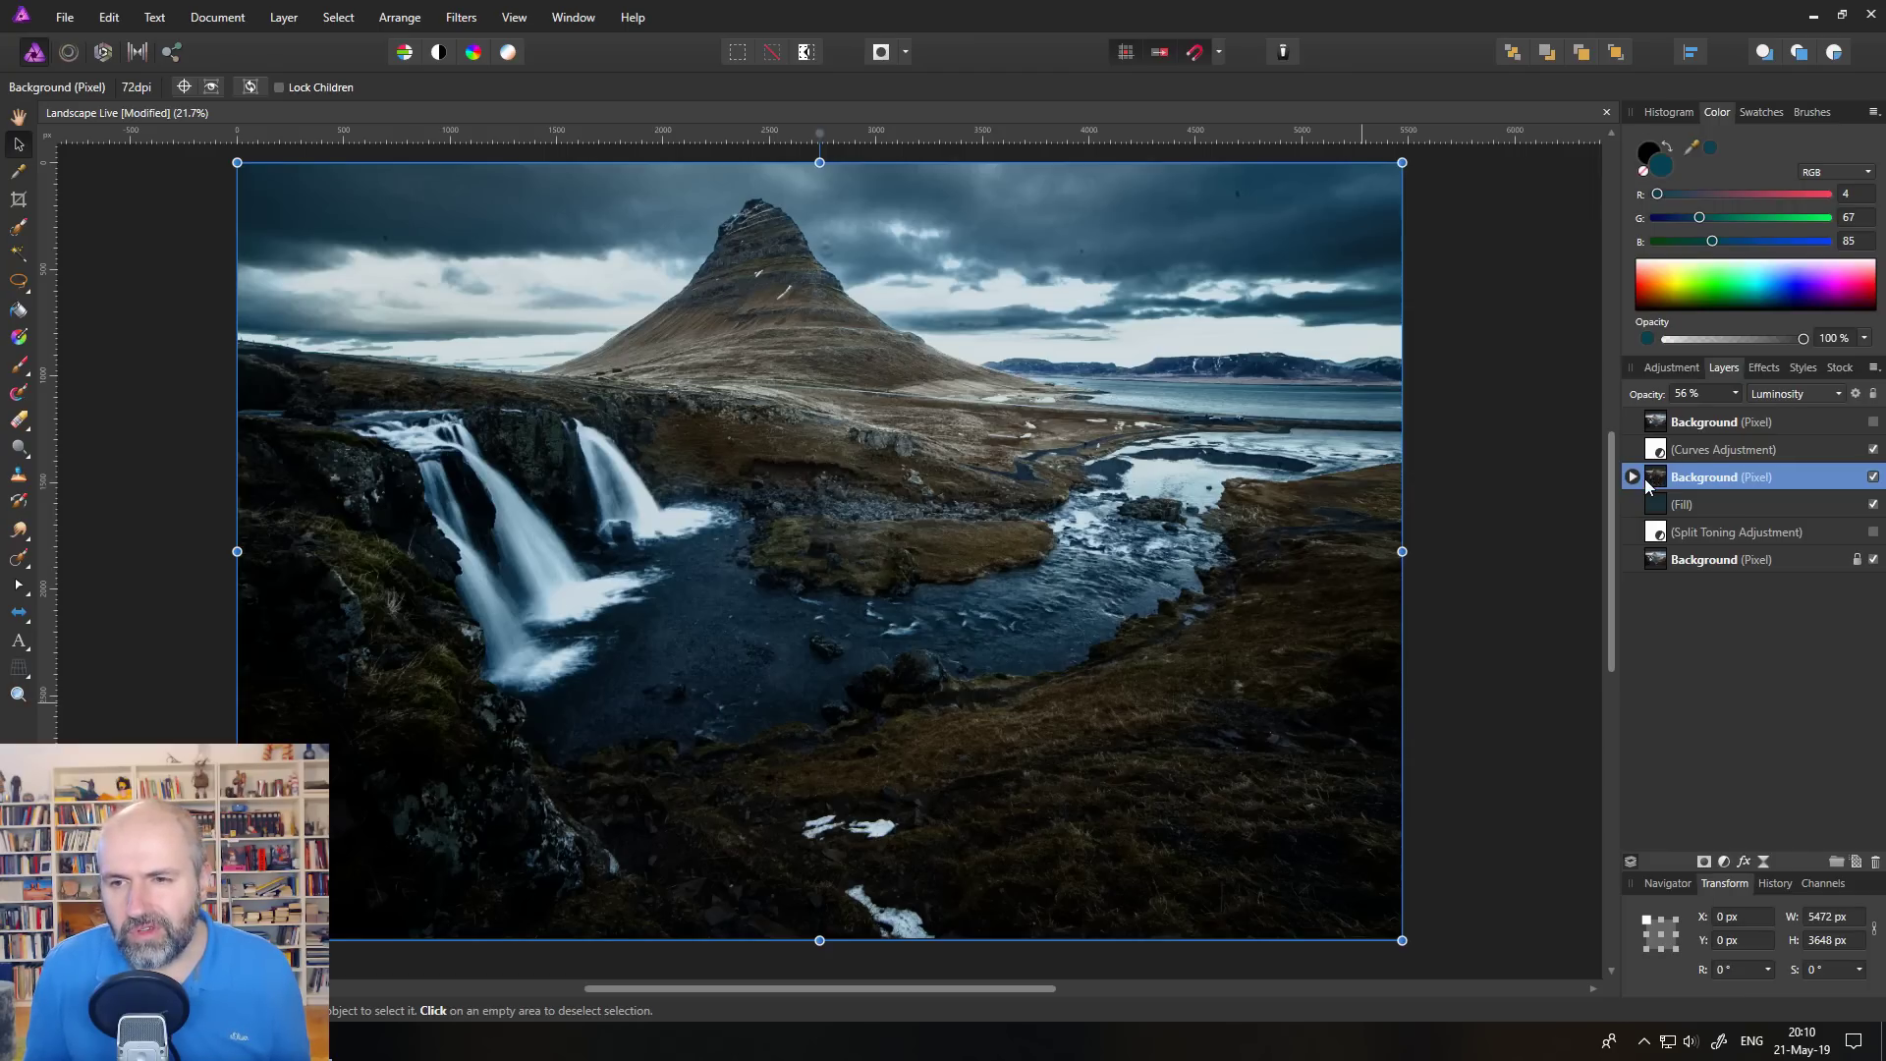
left_click(1632, 477)
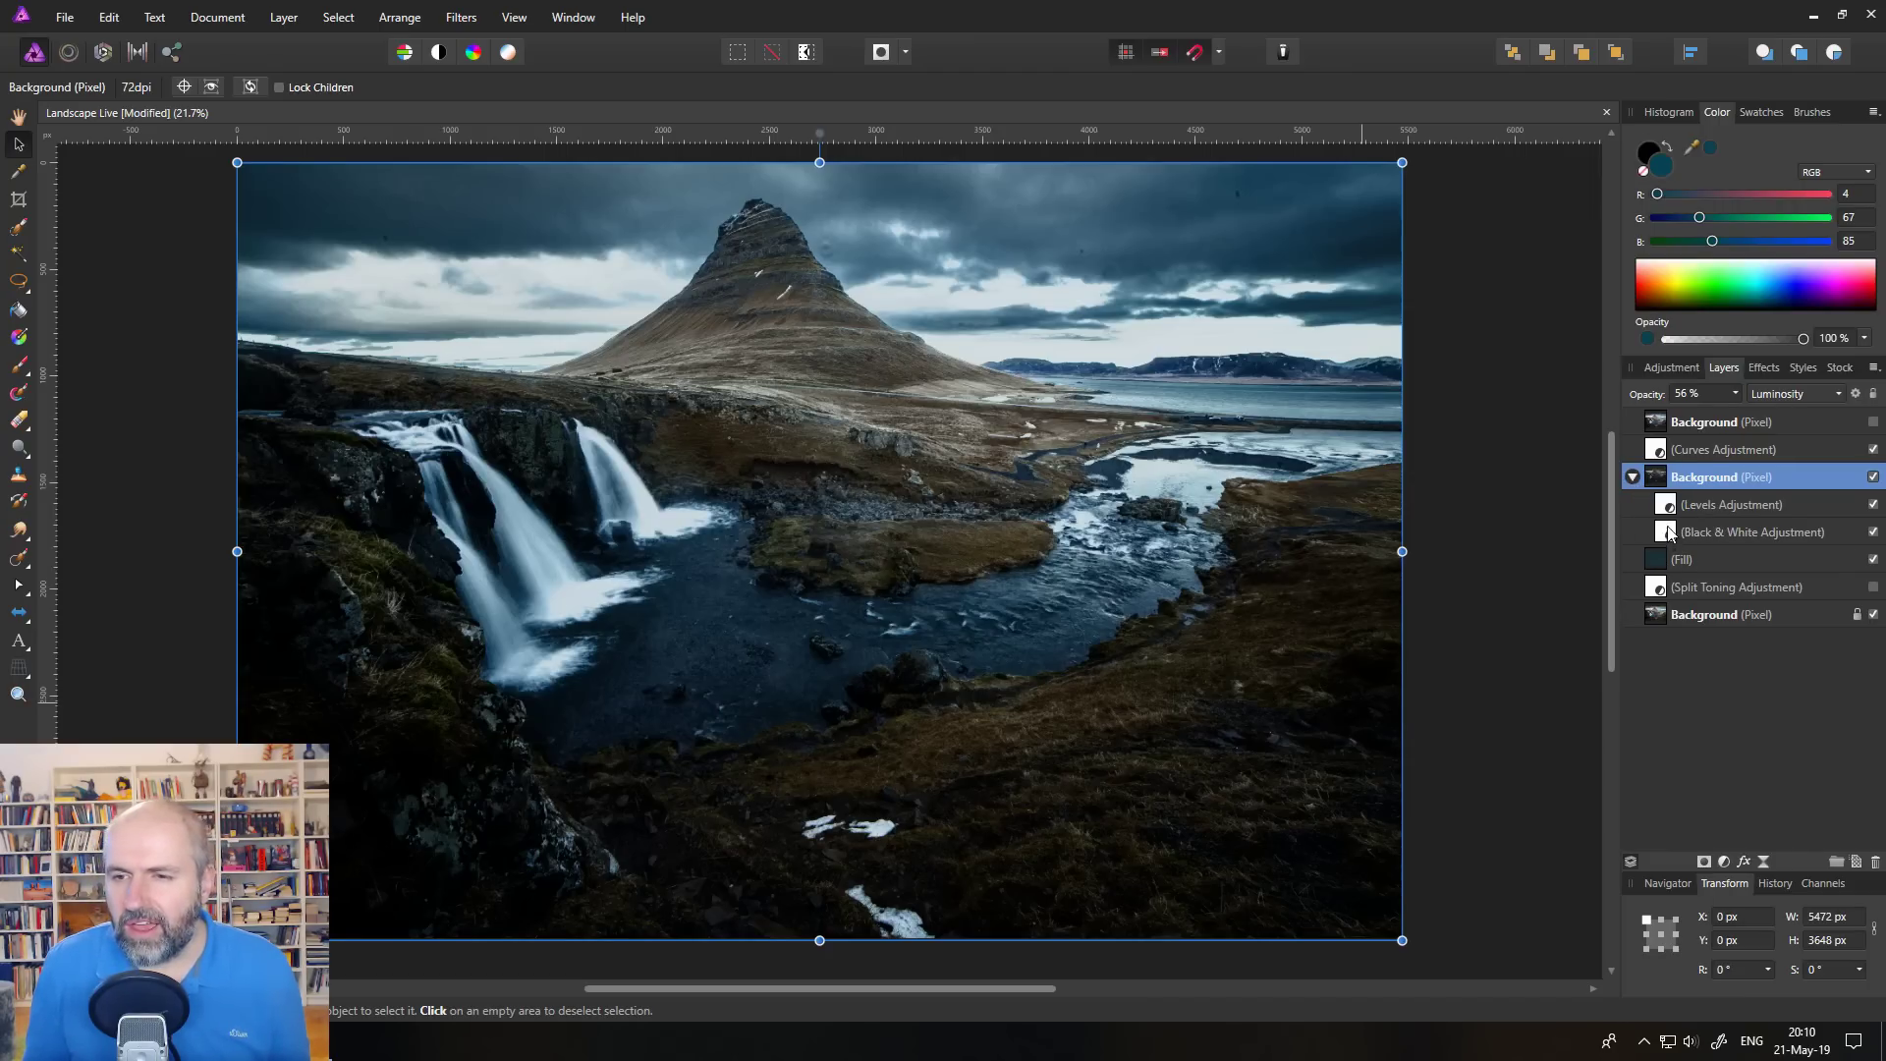
double_click(1669, 533)
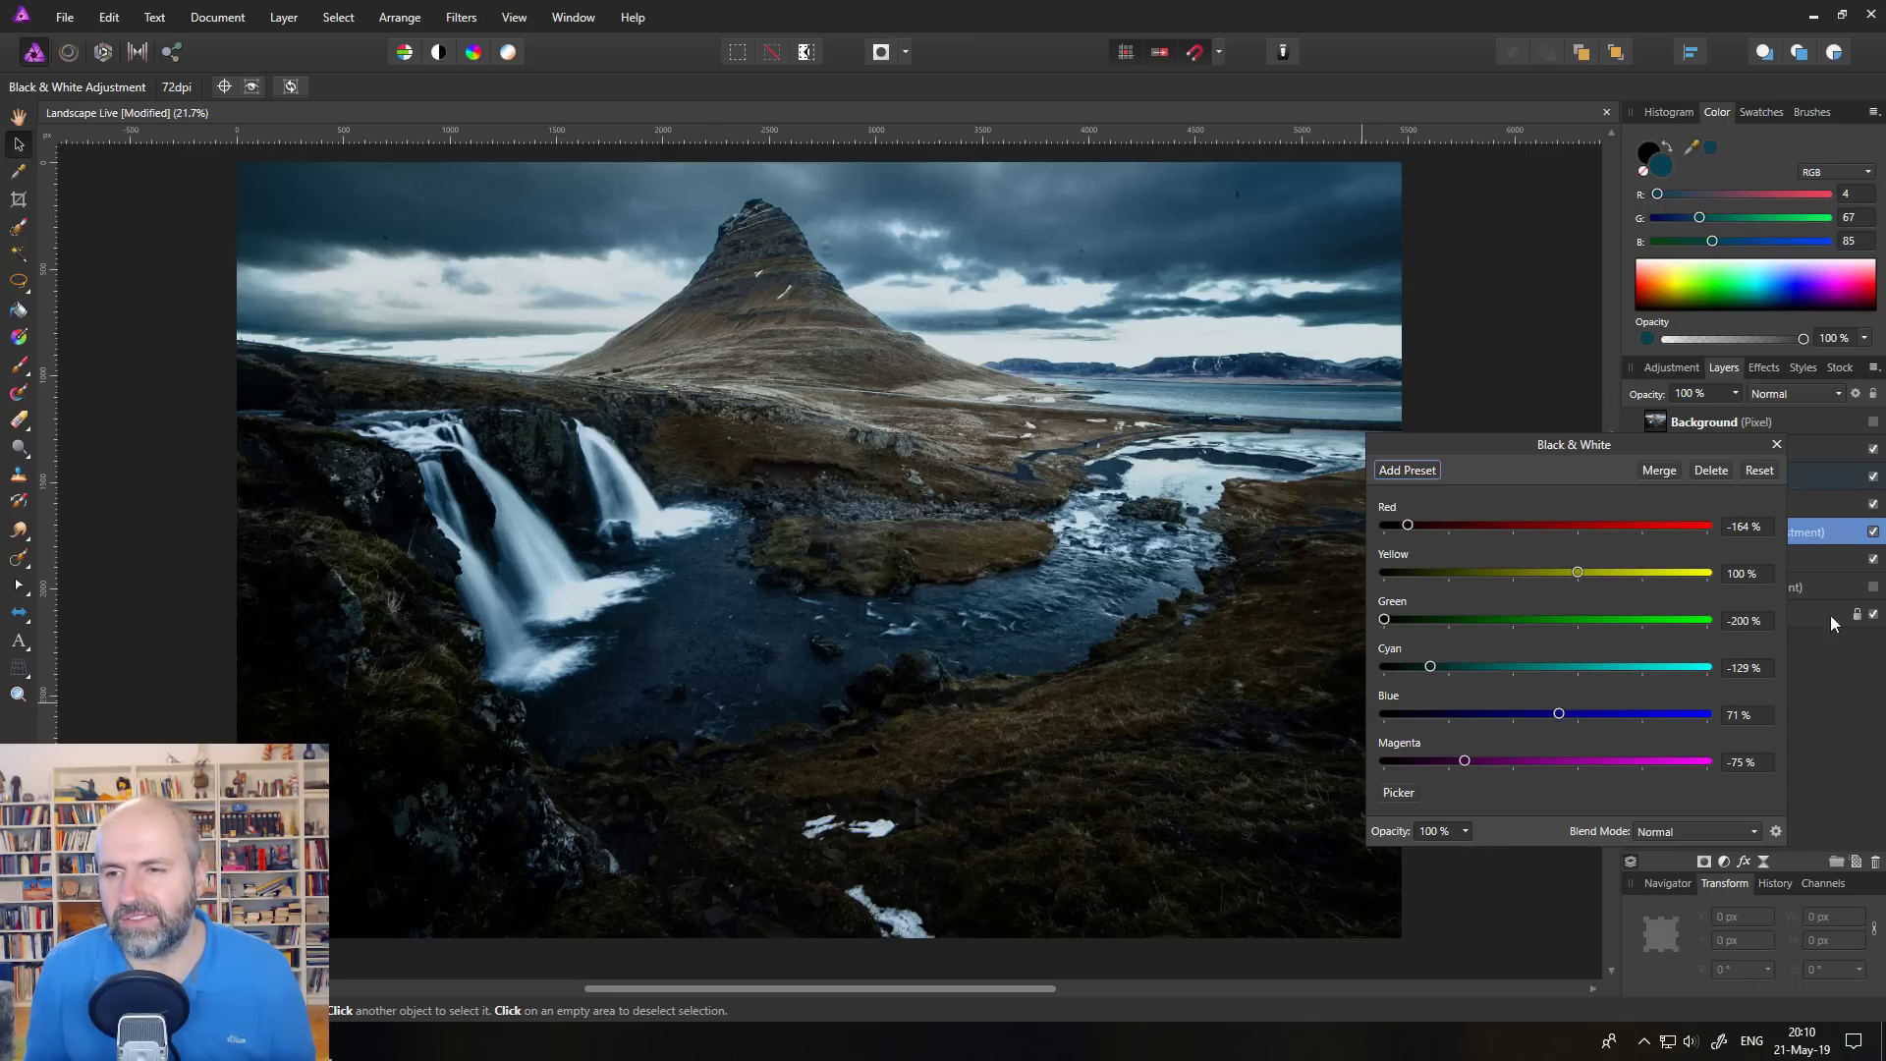
left_click(1777, 444)
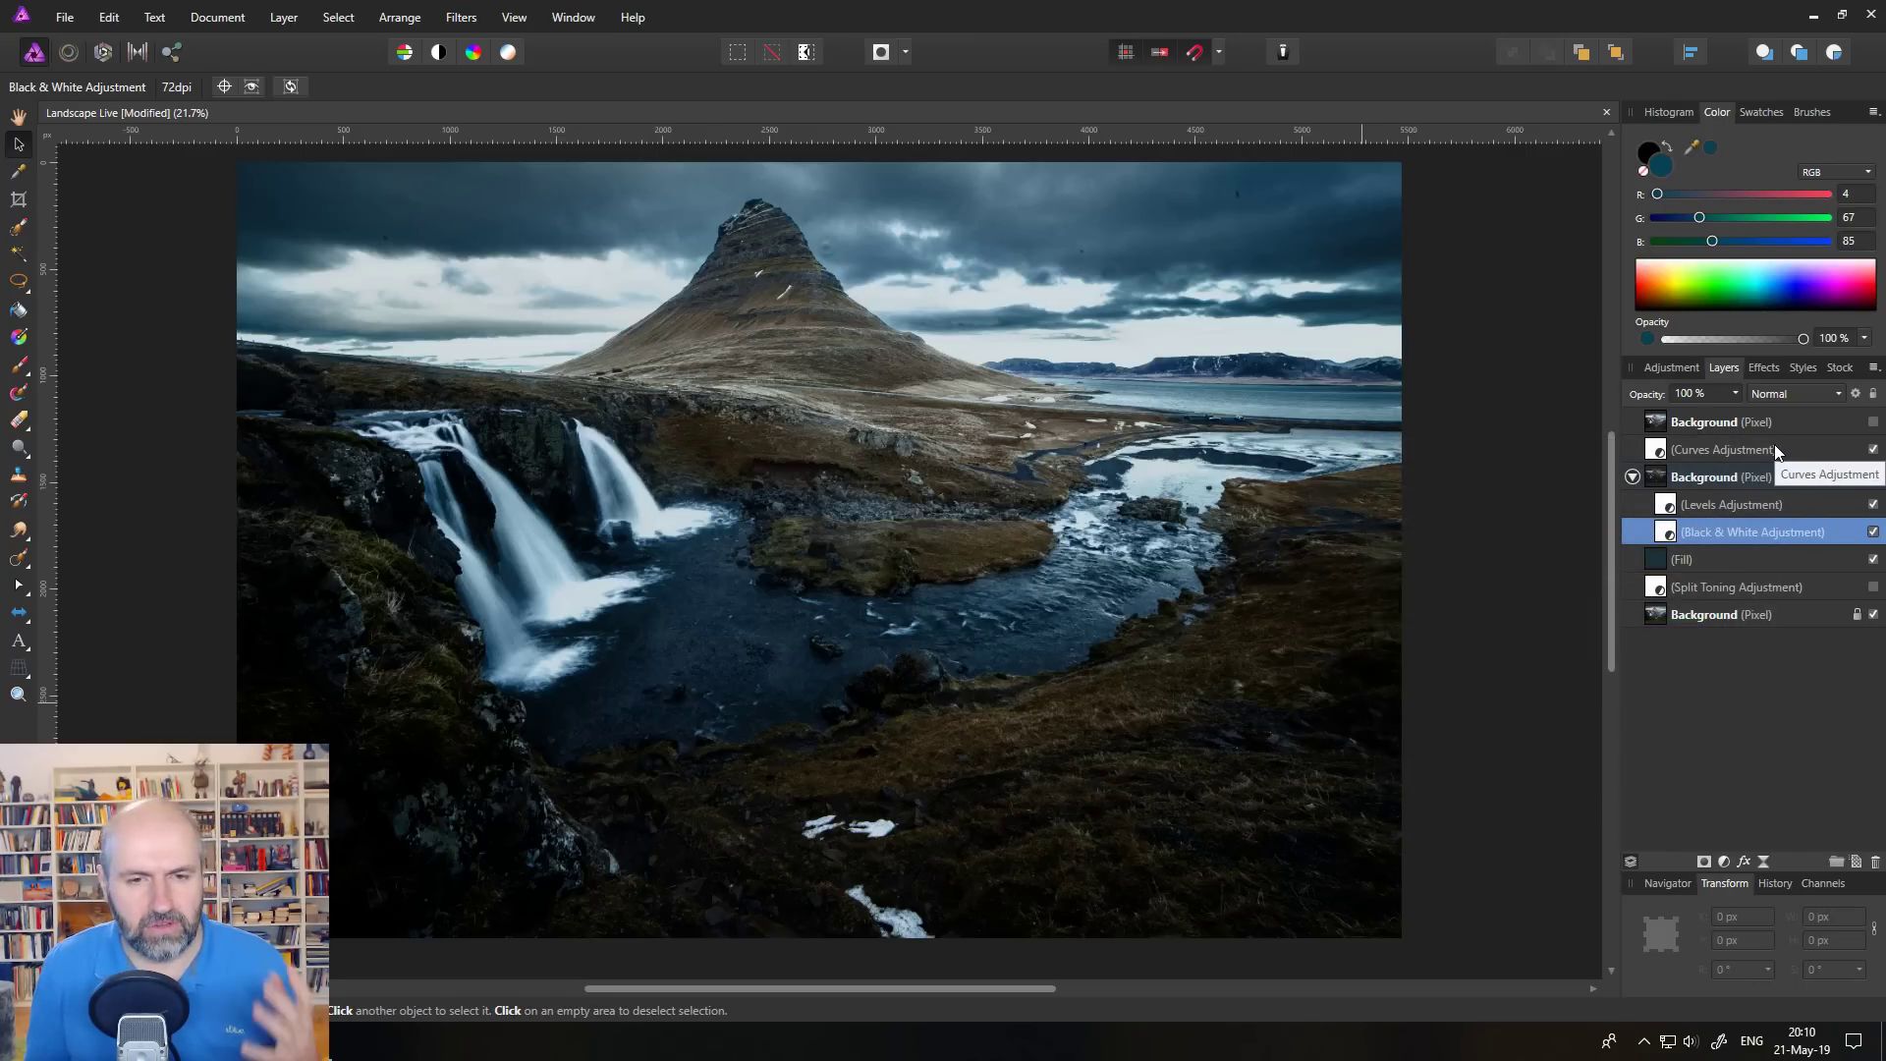
Delete all layers from the top Background down to Split Toning, then reselect Background
left_click(1724, 423)
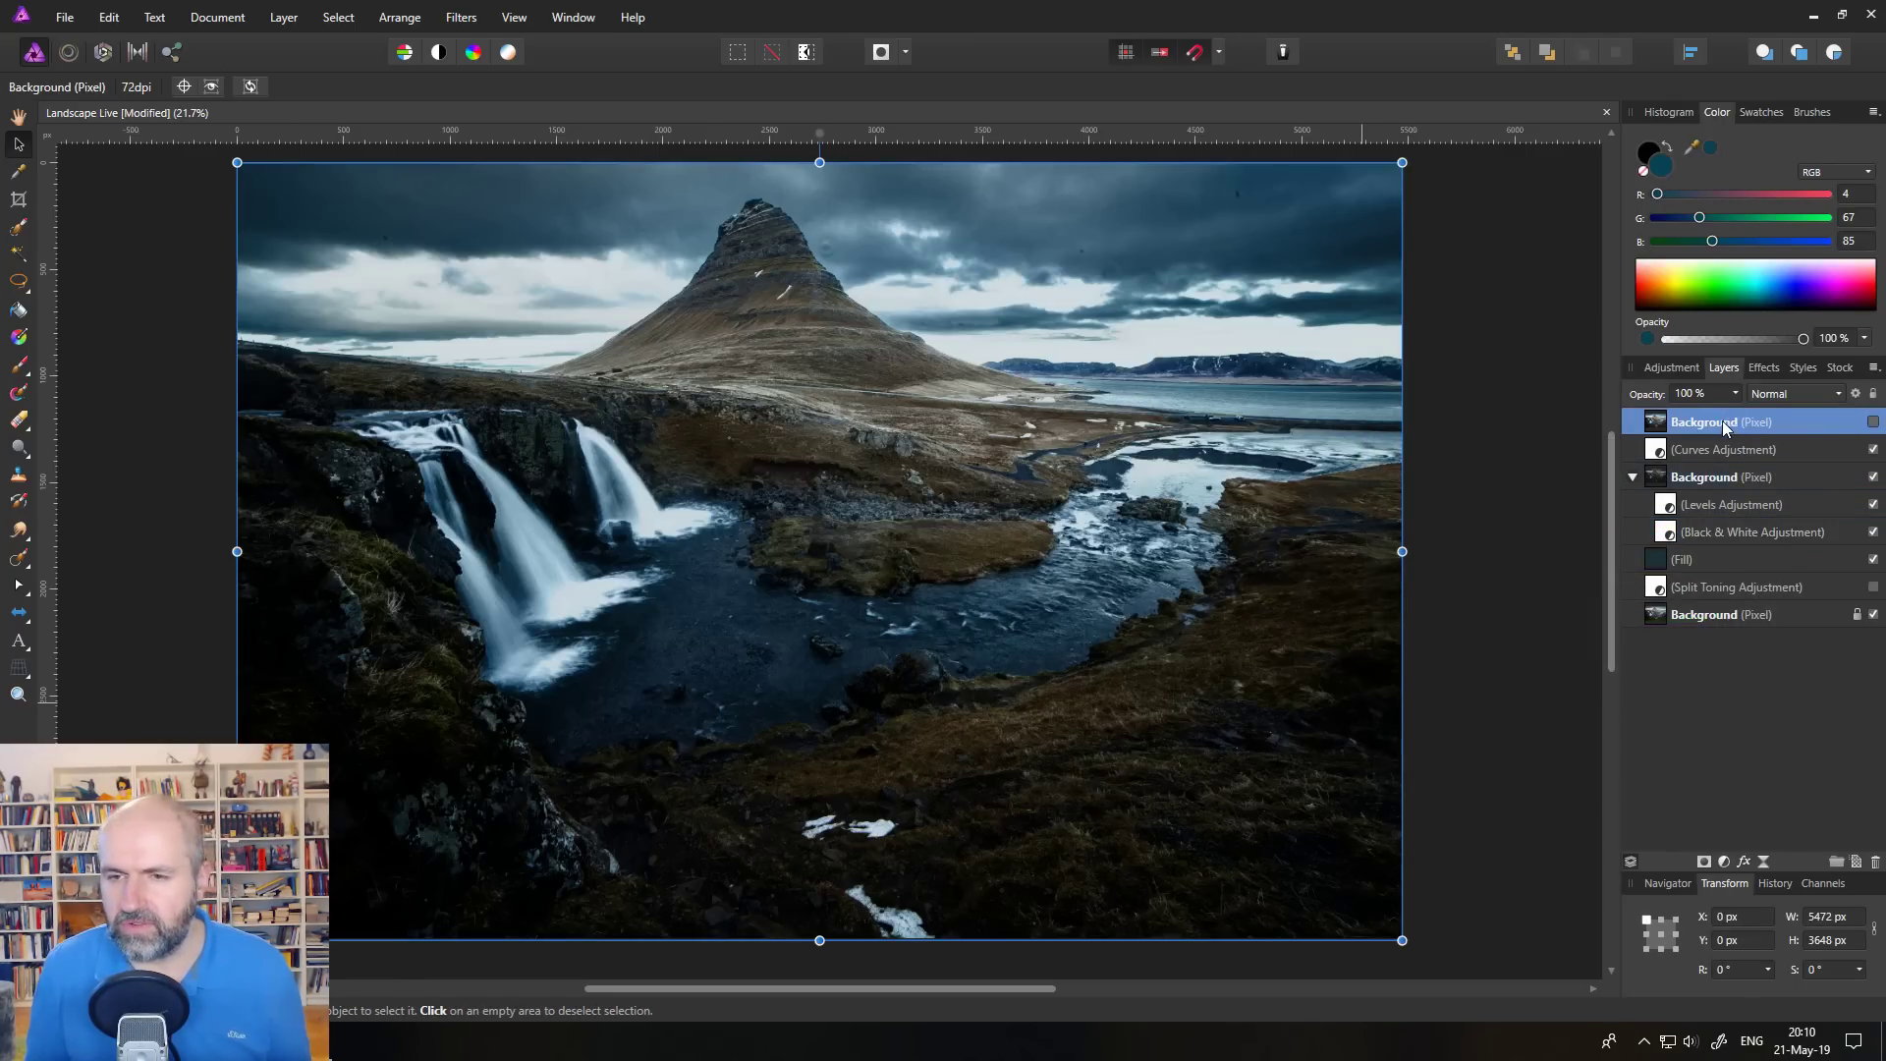
left_click(1702, 589, "shift")
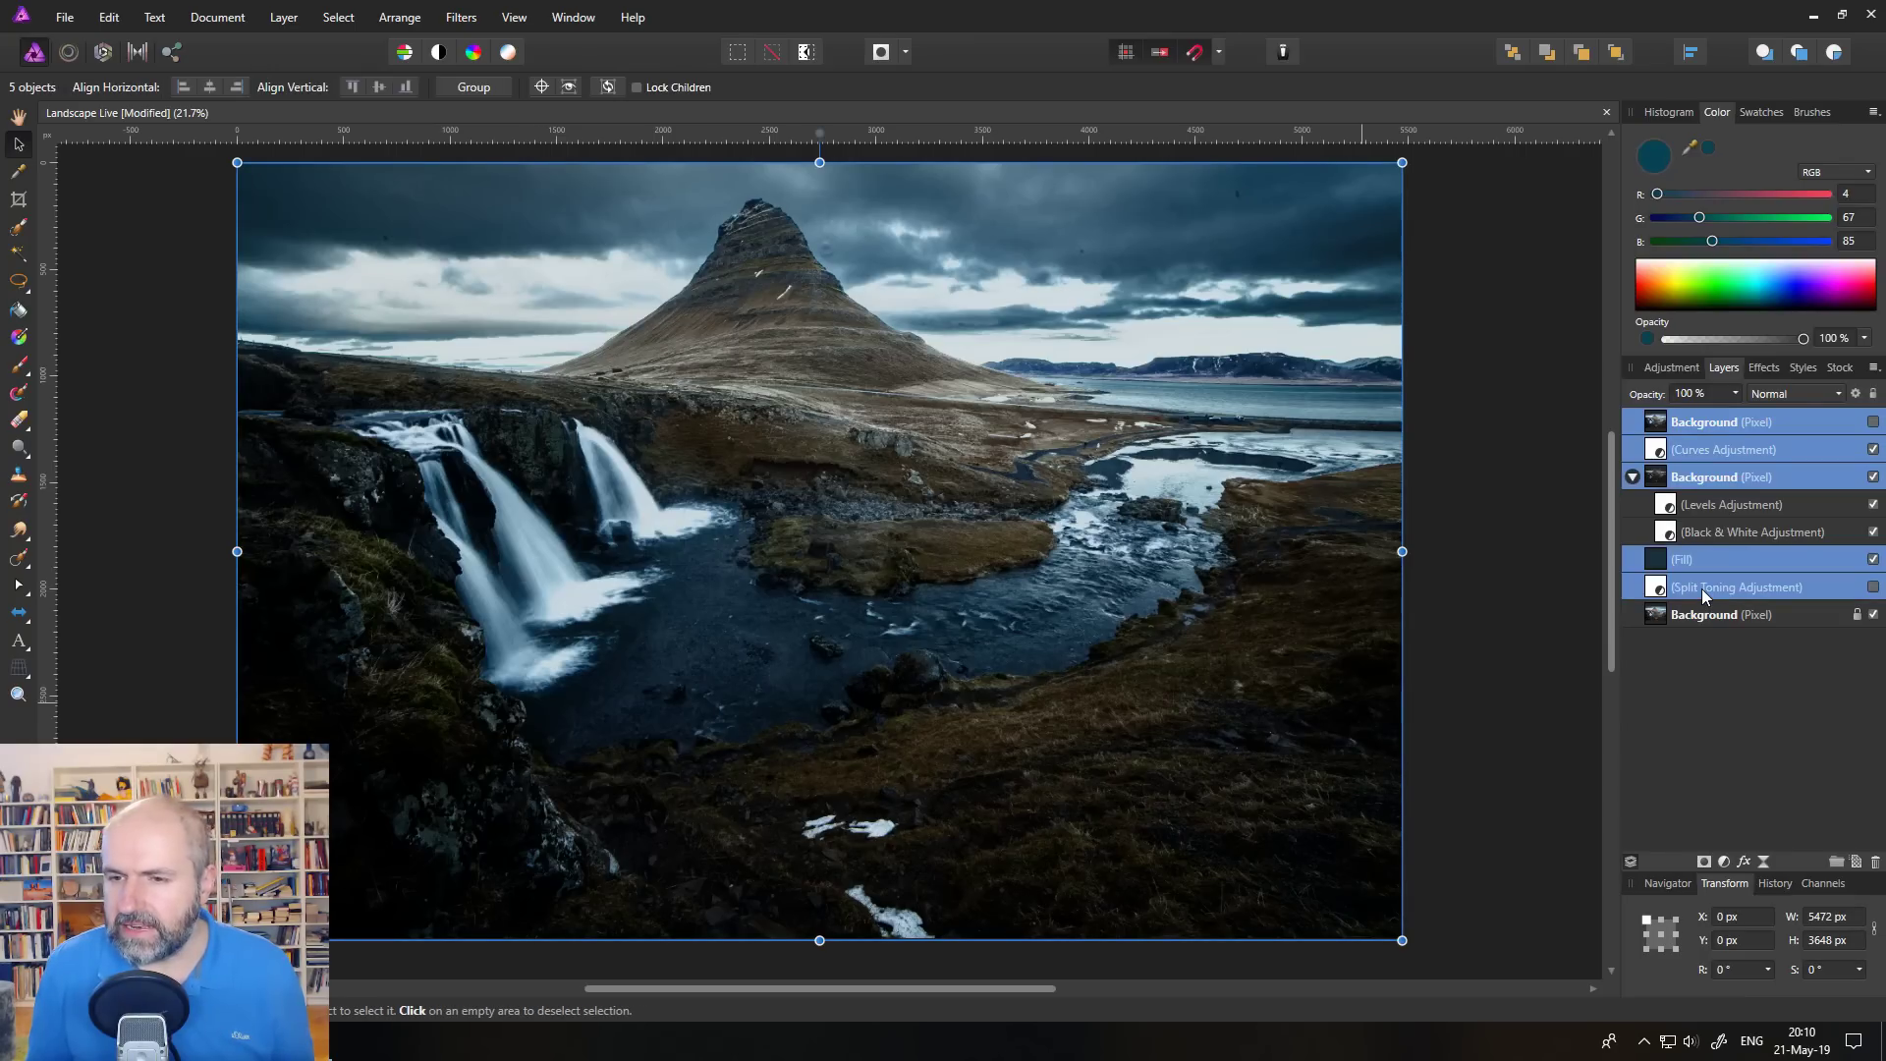
key("Delete")
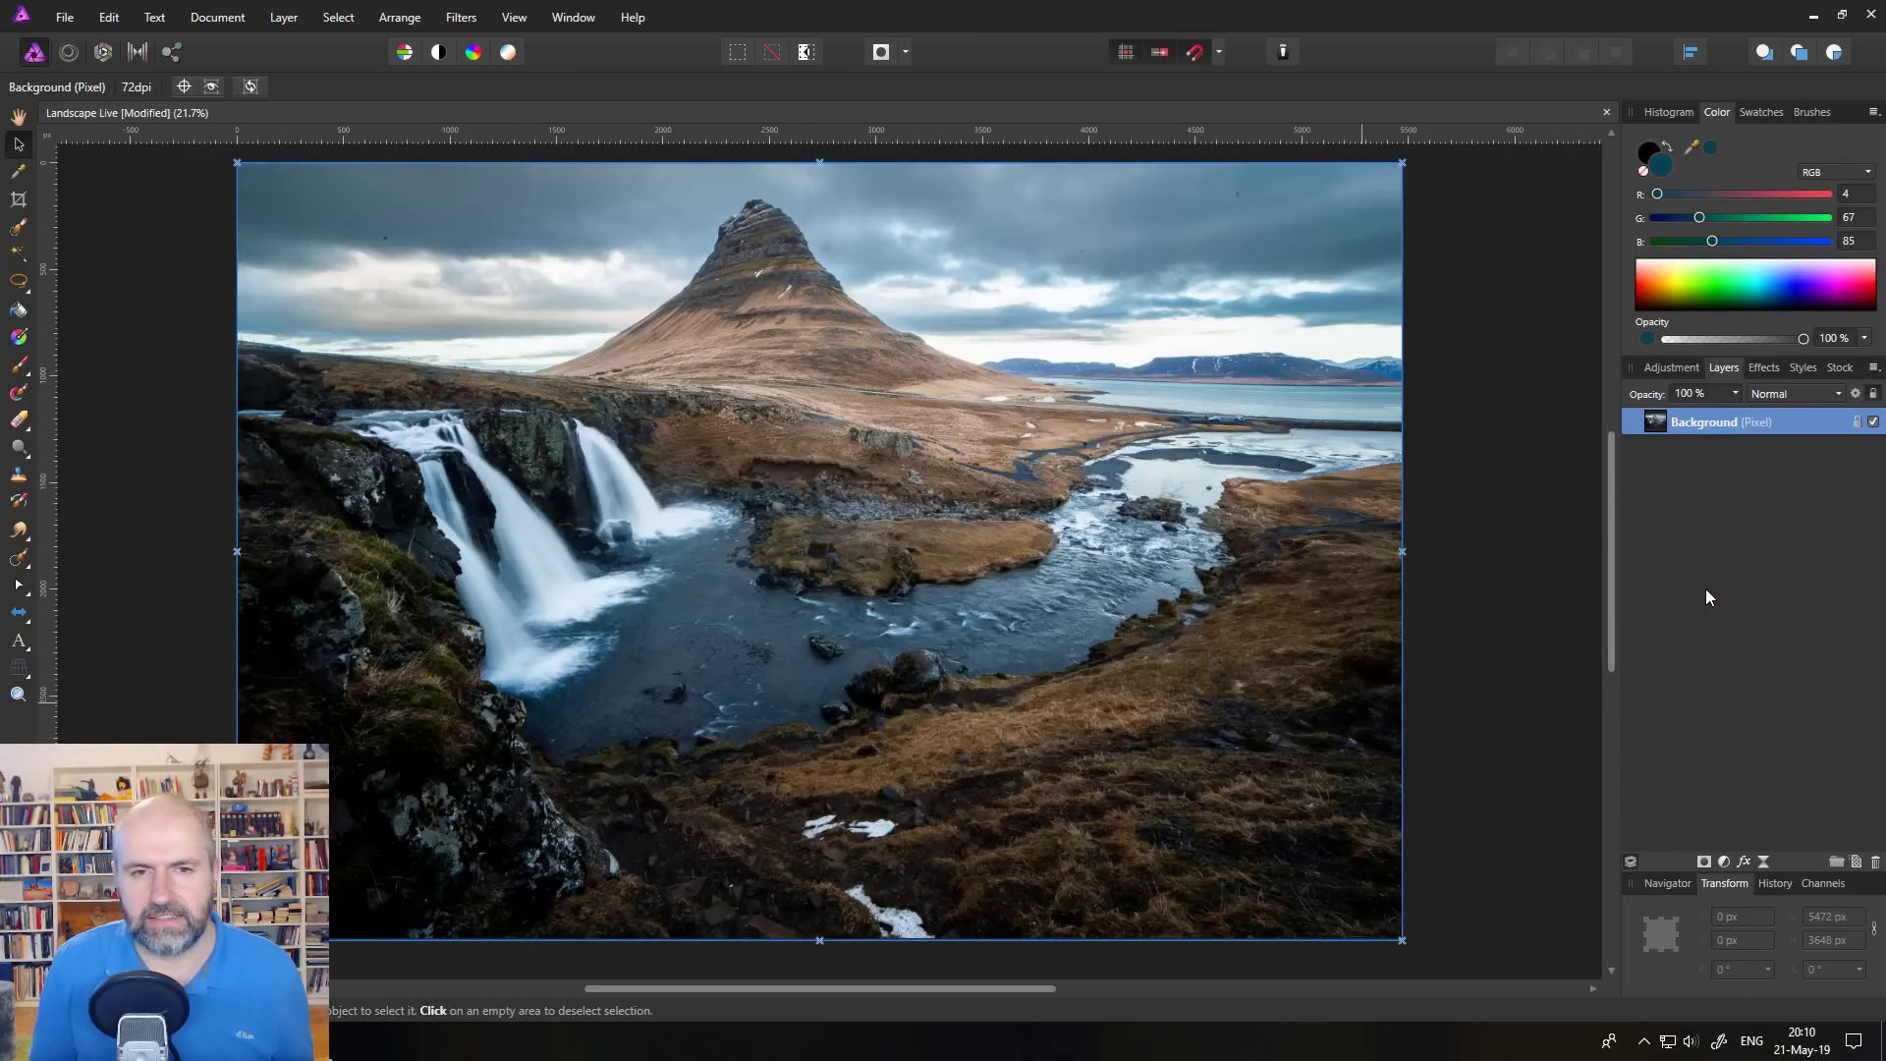
left_click(1517, 552)
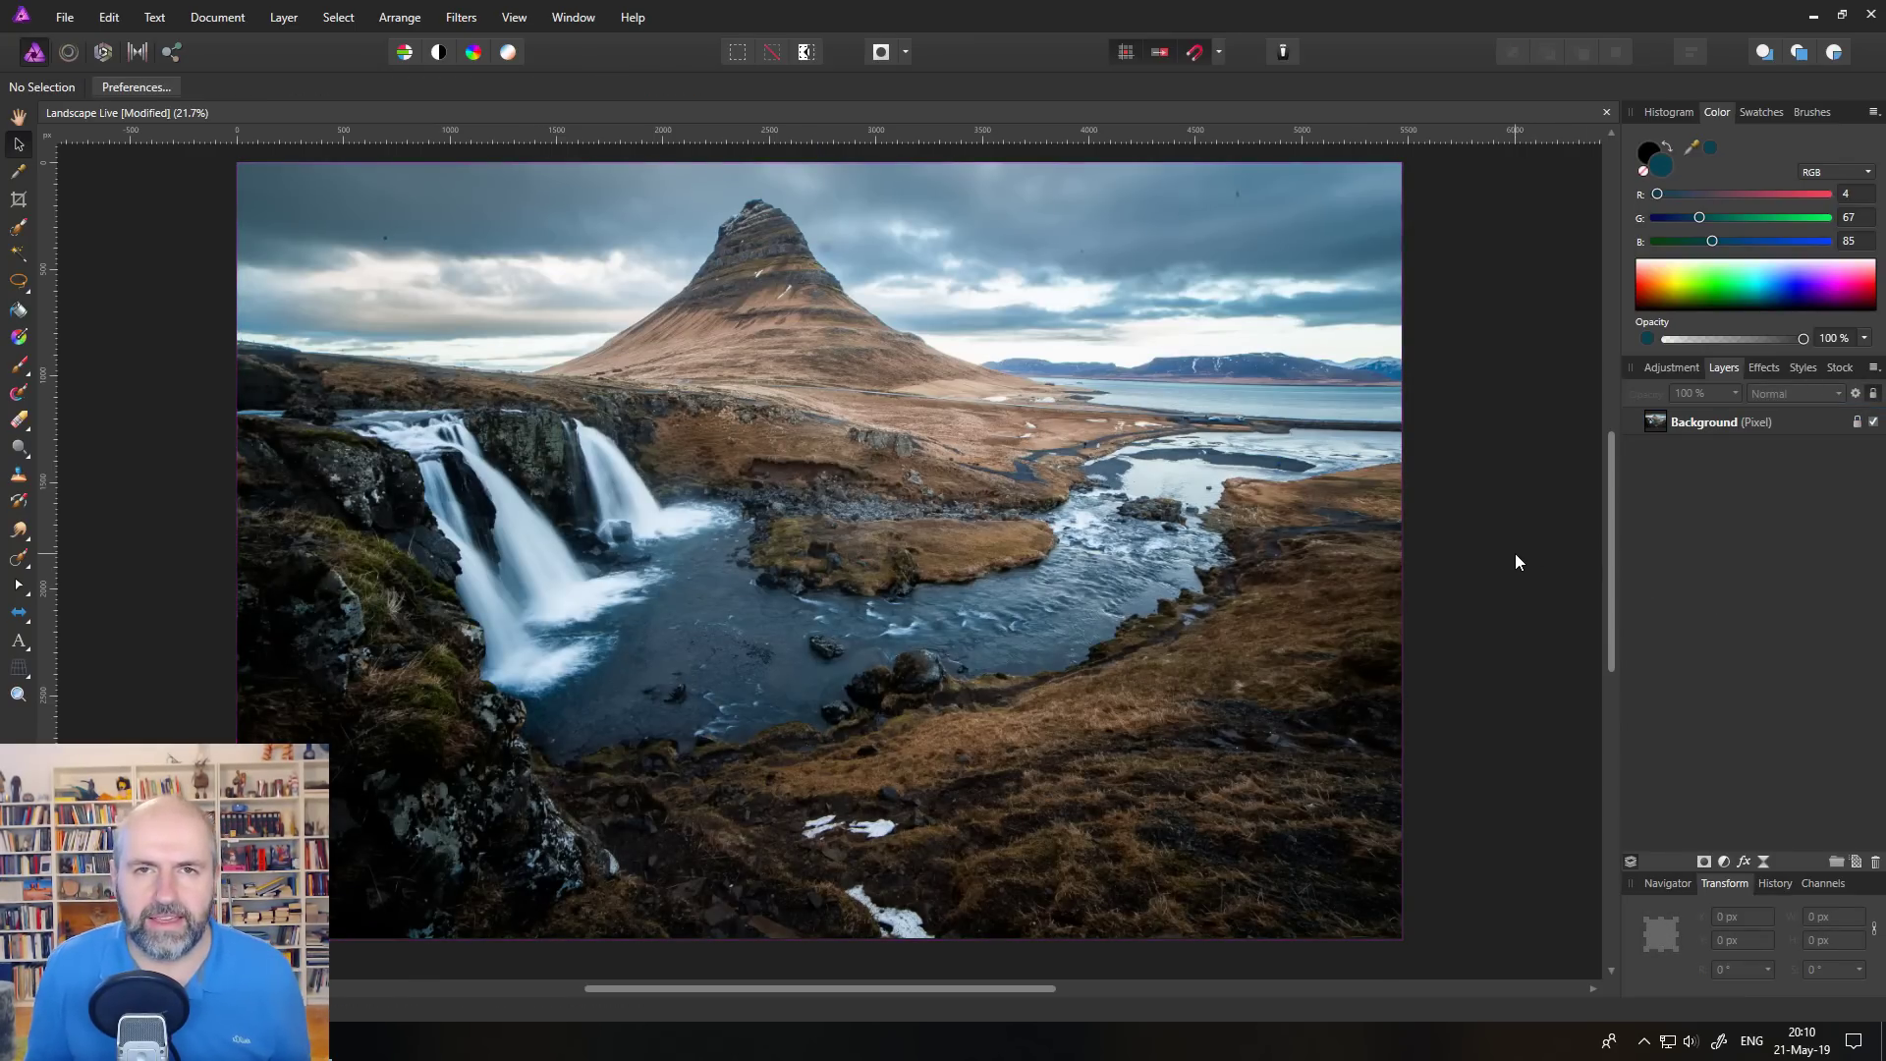
left_click(1689, 428)
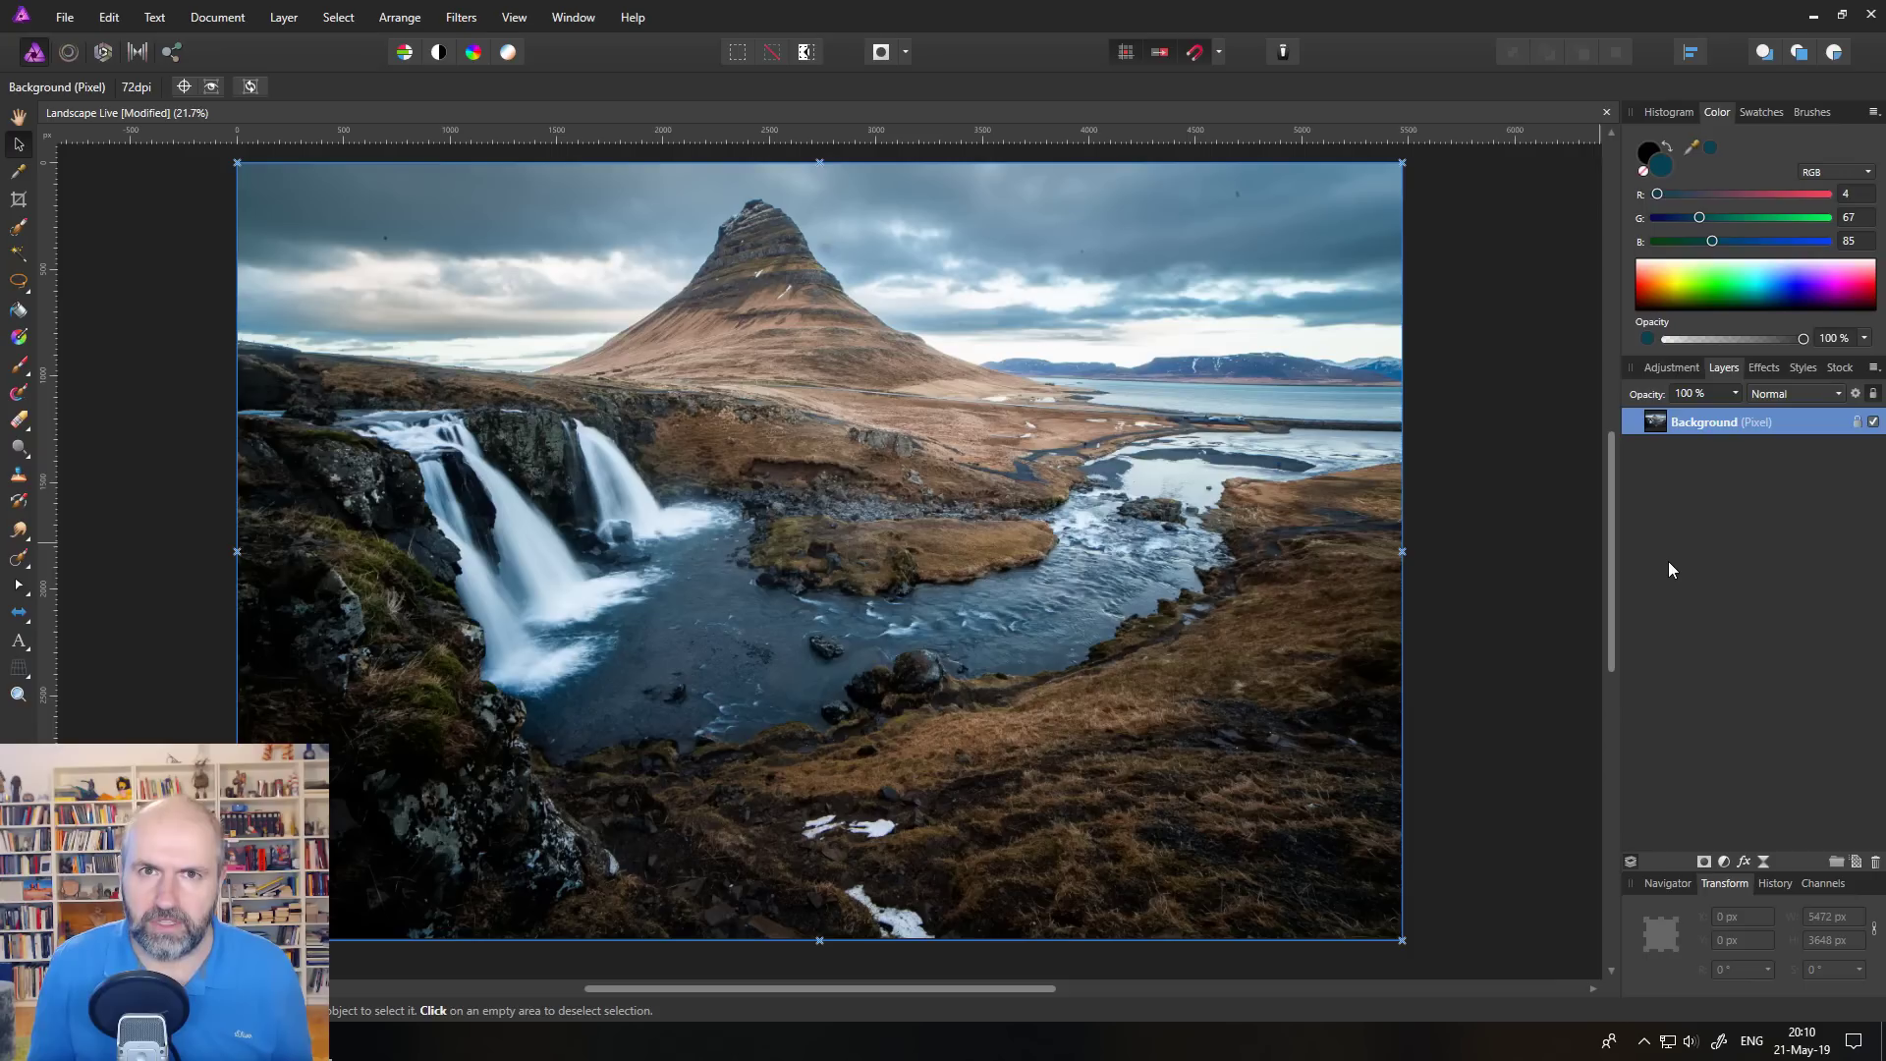
Add a Split Toning adjustment with a blue highlights hue at about a third saturation
left_click(1721, 863)
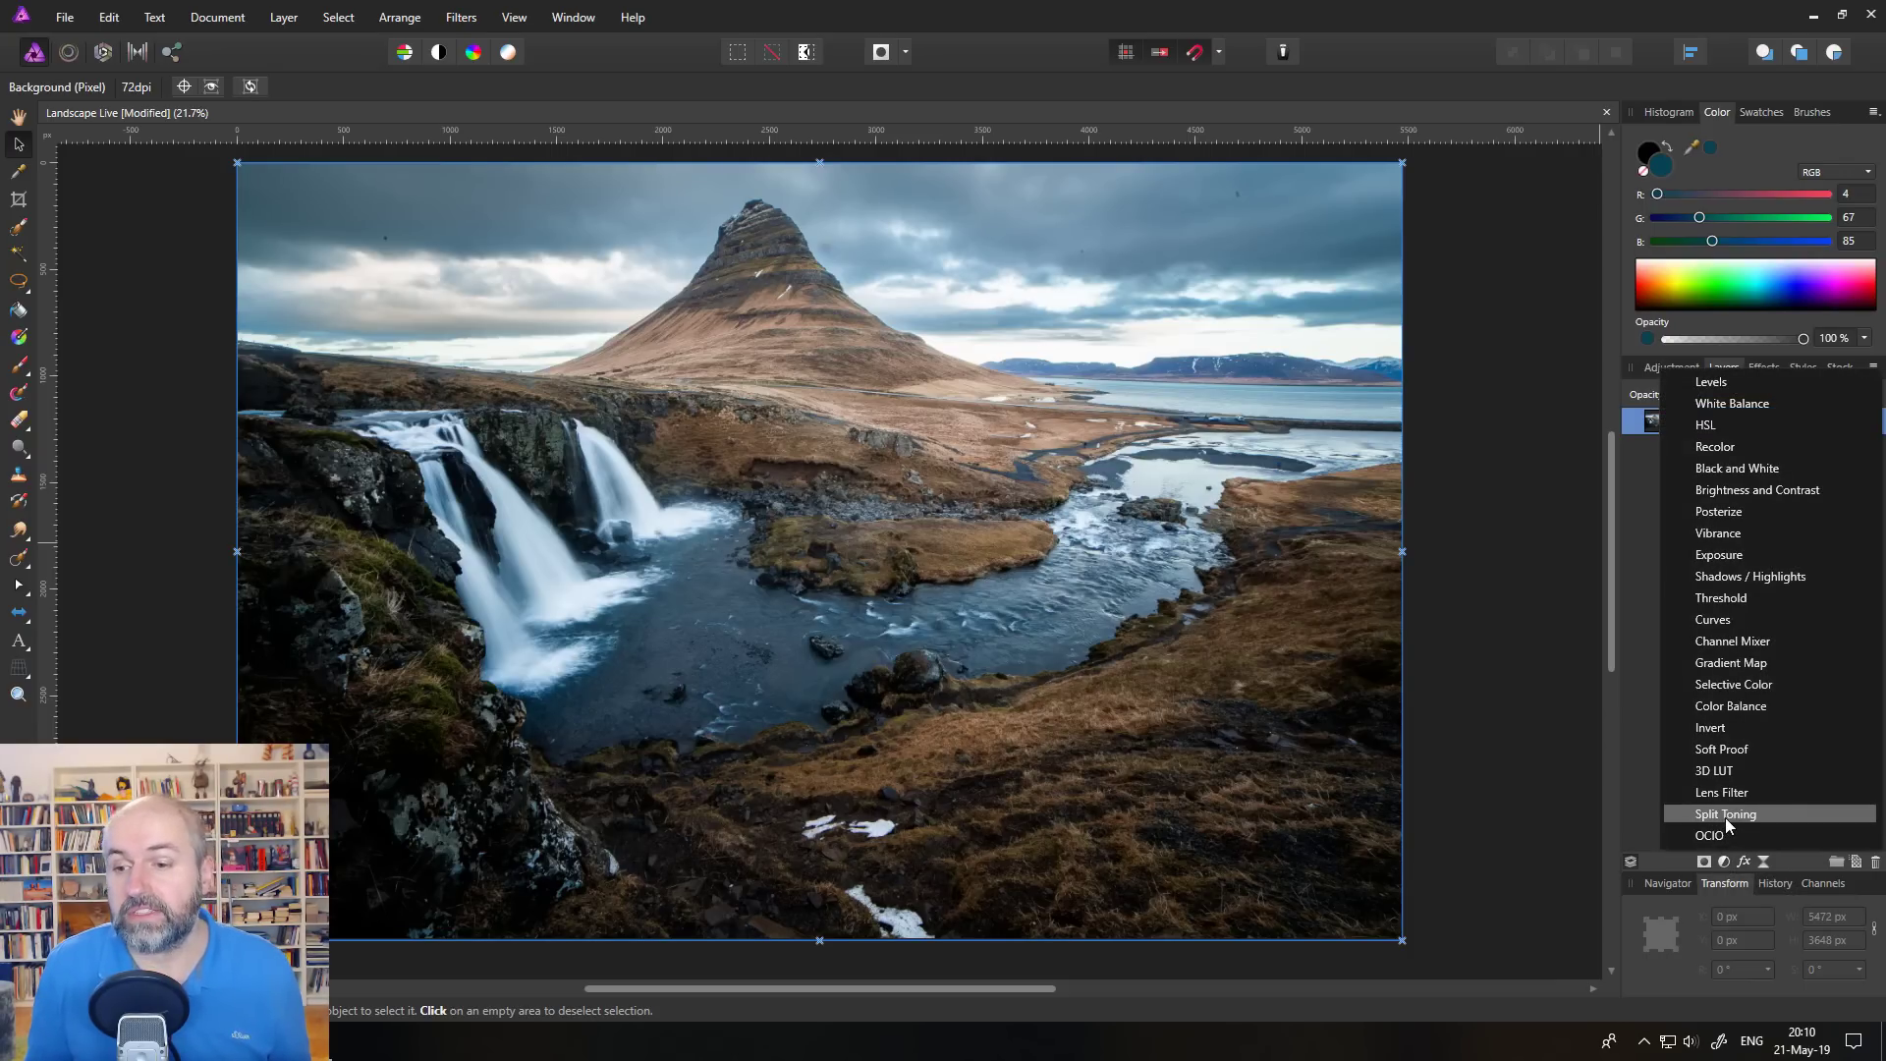
left_click(1725, 814)
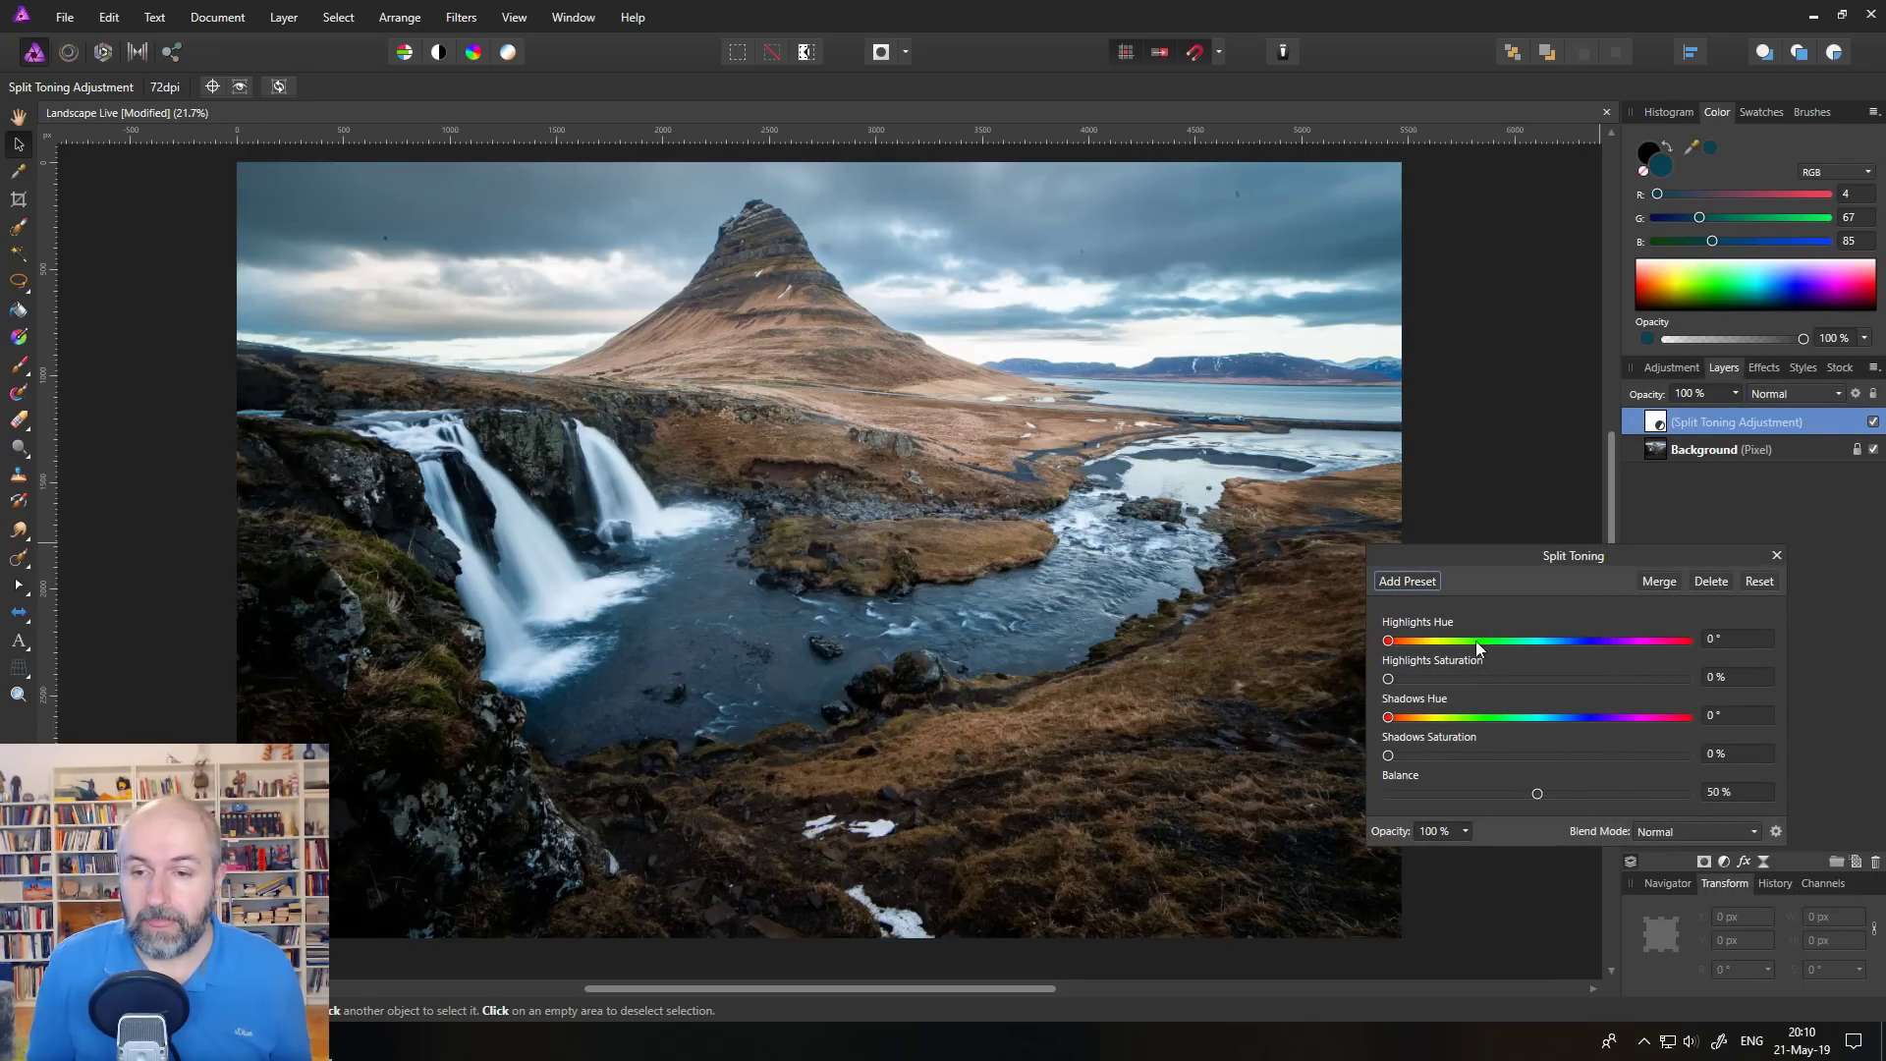
left_click_drag(1388, 639, 1570, 639)
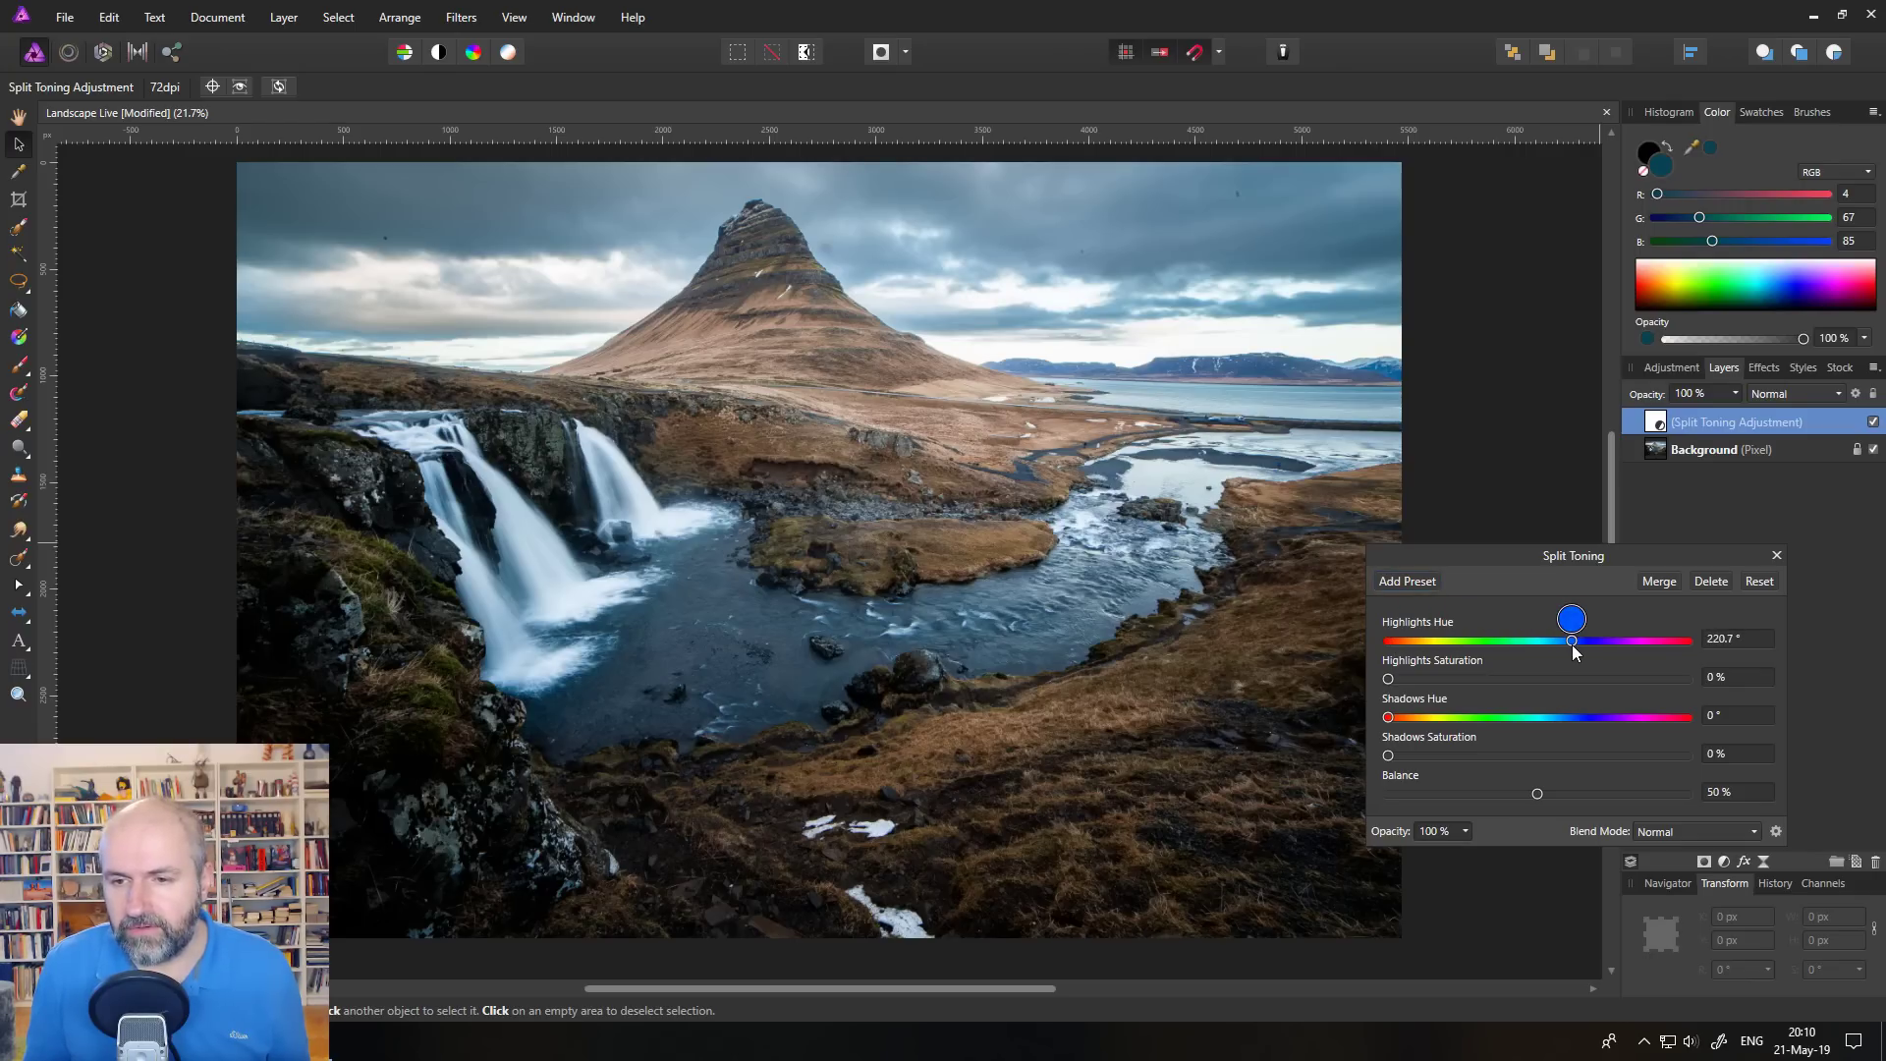
left_click_drag(1388, 680, 1505, 687)
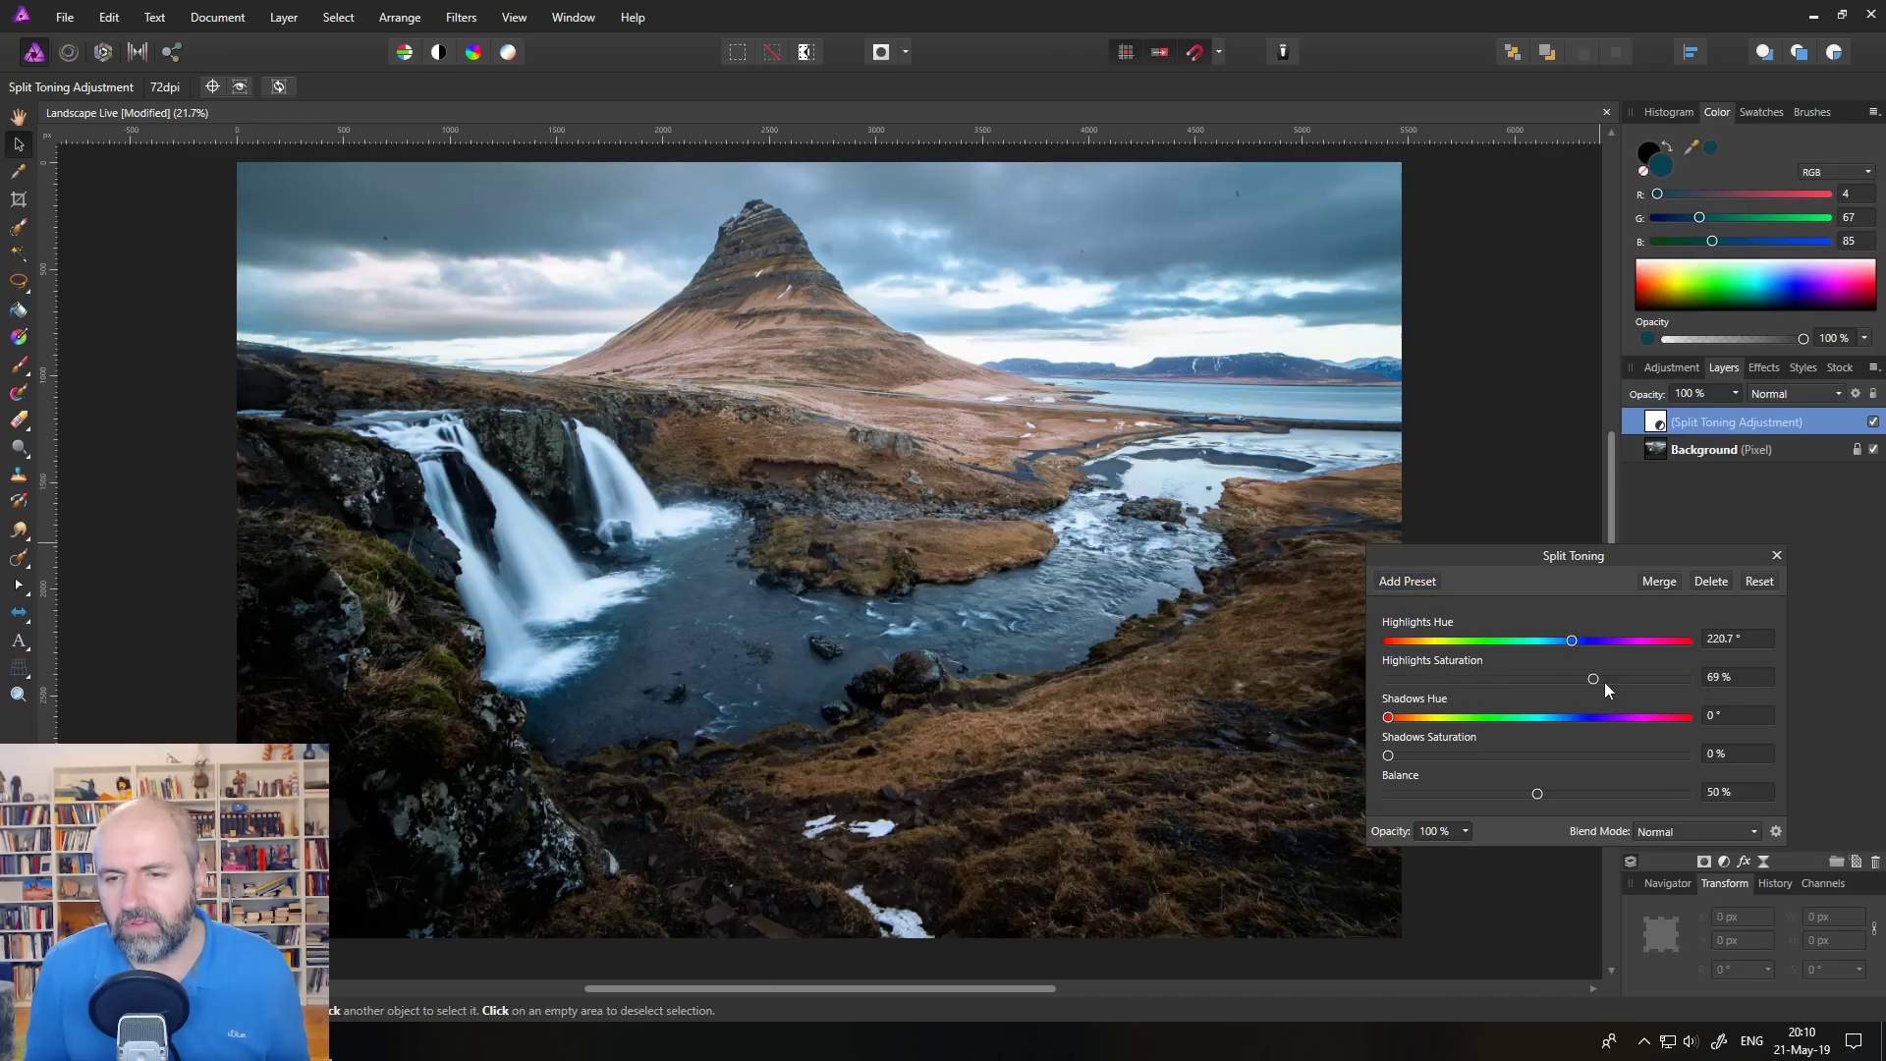
left_click_drag(1504, 688, 1689, 678)
mouse_move(1570, 639)
left_mouse_down()
mouse_move(1642, 659)
mouse_move(1431, 659)
mouse_move(1612, 655)
left_mouse_up()
mouse_move(1466, 660)
left_mouse_down()
mouse_move(1593, 662)
mouse_move(1546, 657)
mouse_move(1563, 656)
left_mouse_up()
mouse_move(1687, 677)
left_mouse_down()
mouse_move(1469, 686)
mouse_move(1487, 686)
left_mouse_up()
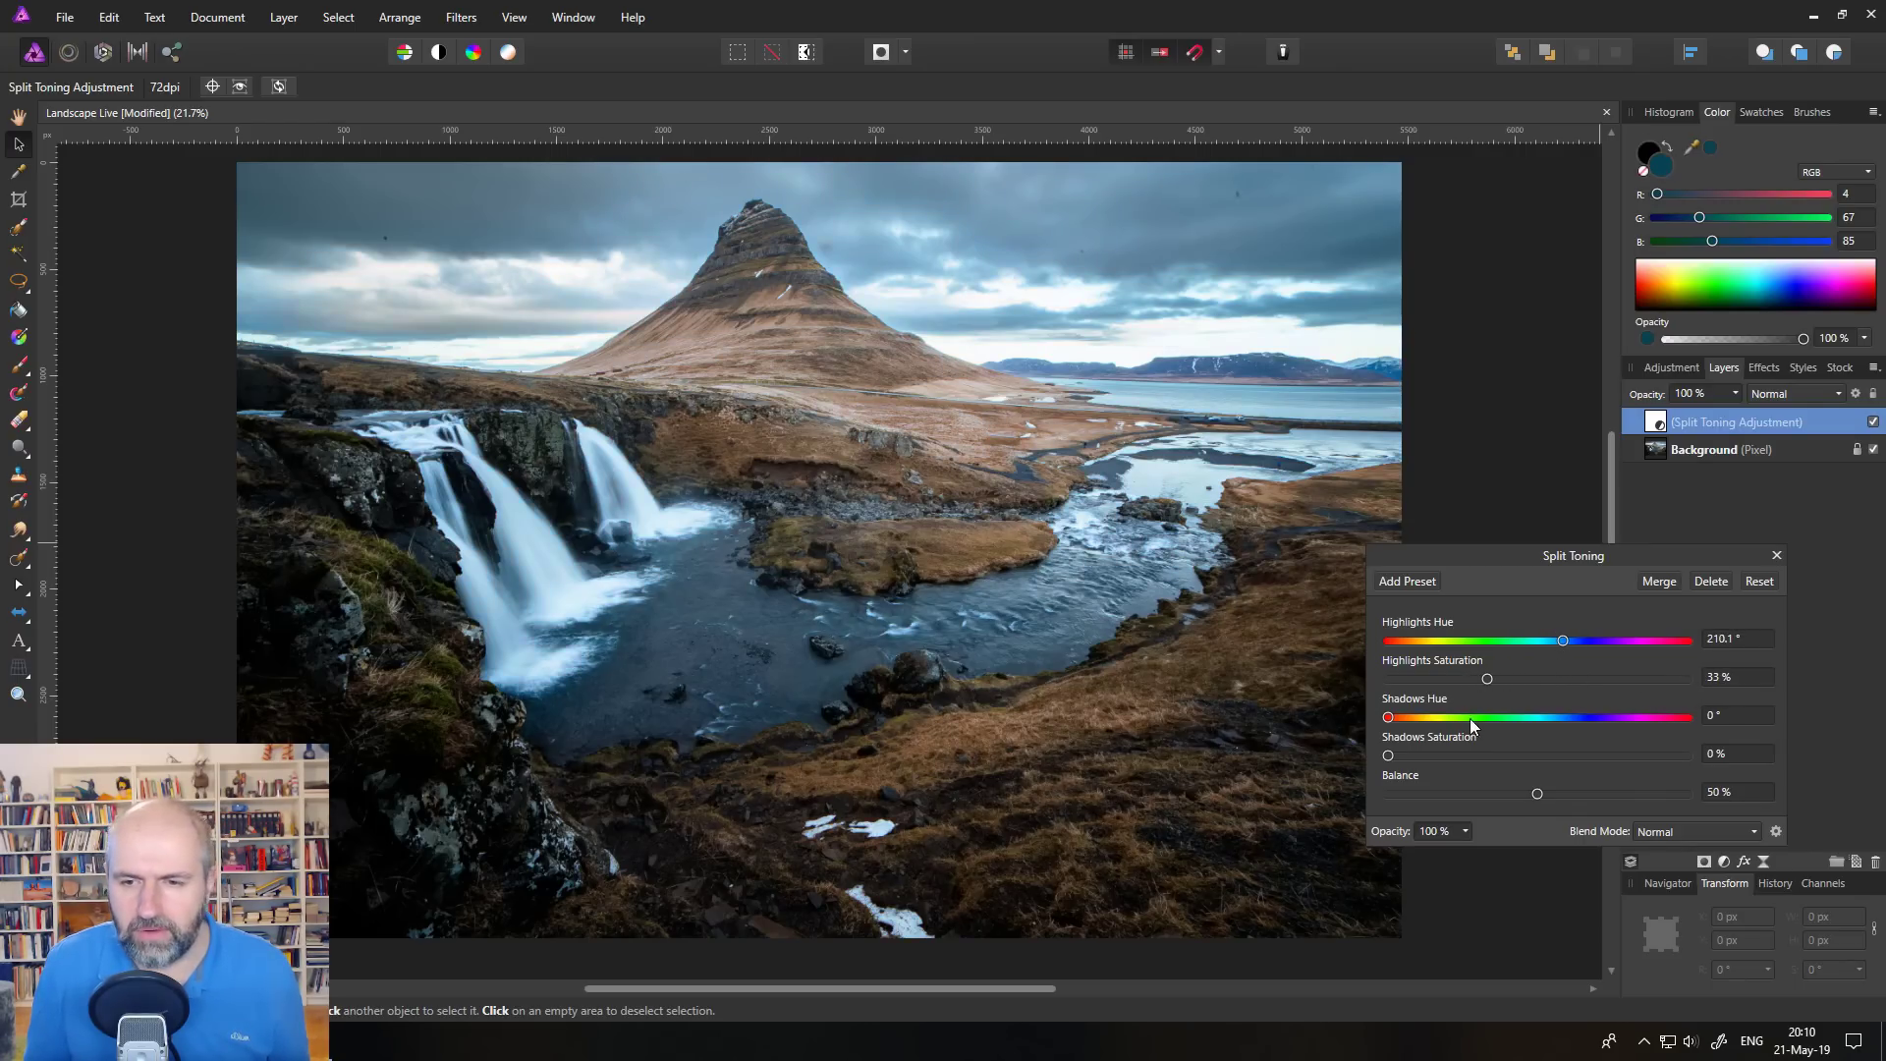
Tint the shadows blue at about 219° hue and 32% saturation, then close the dialog
left_click_drag(1386, 760, 1704, 762)
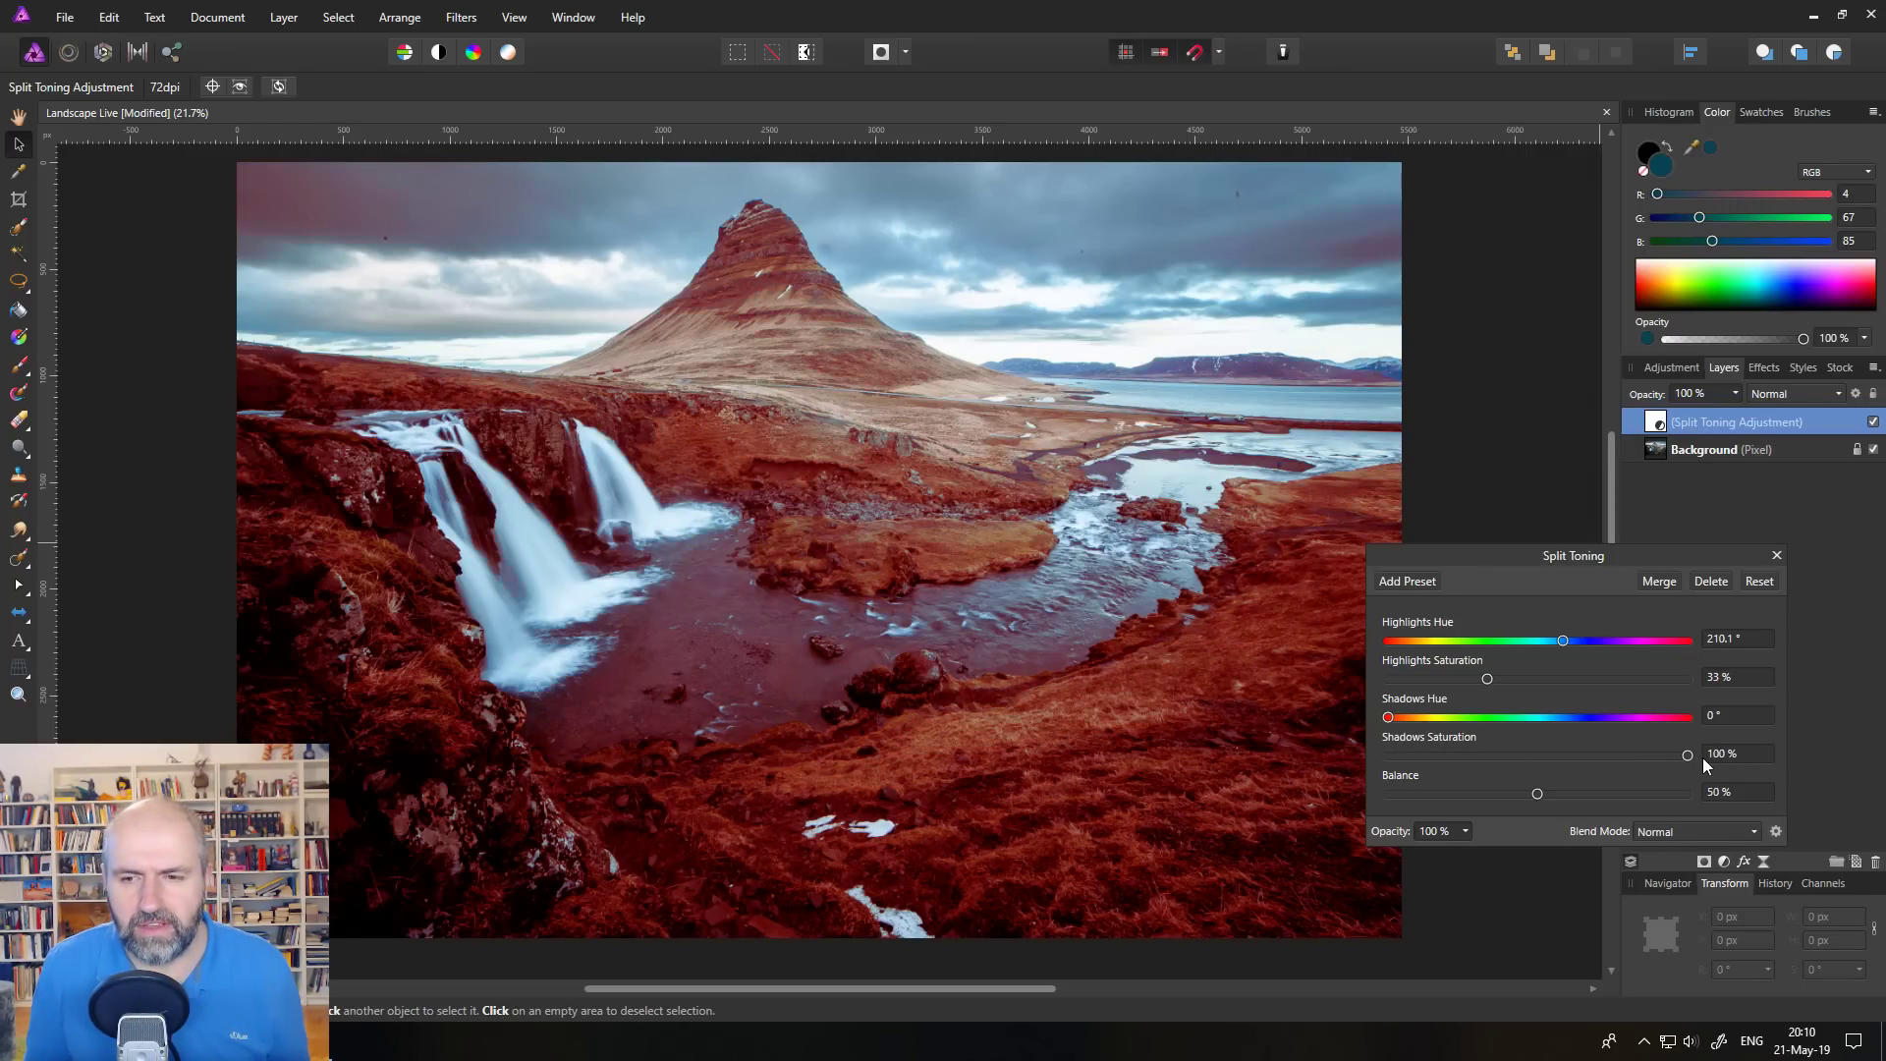
left_click_drag(1387, 716, 1576, 734)
mouse_move(1686, 754)
left_mouse_down()
mouse_move(1469, 759)
mouse_move(1570, 723)
left_mouse_up()
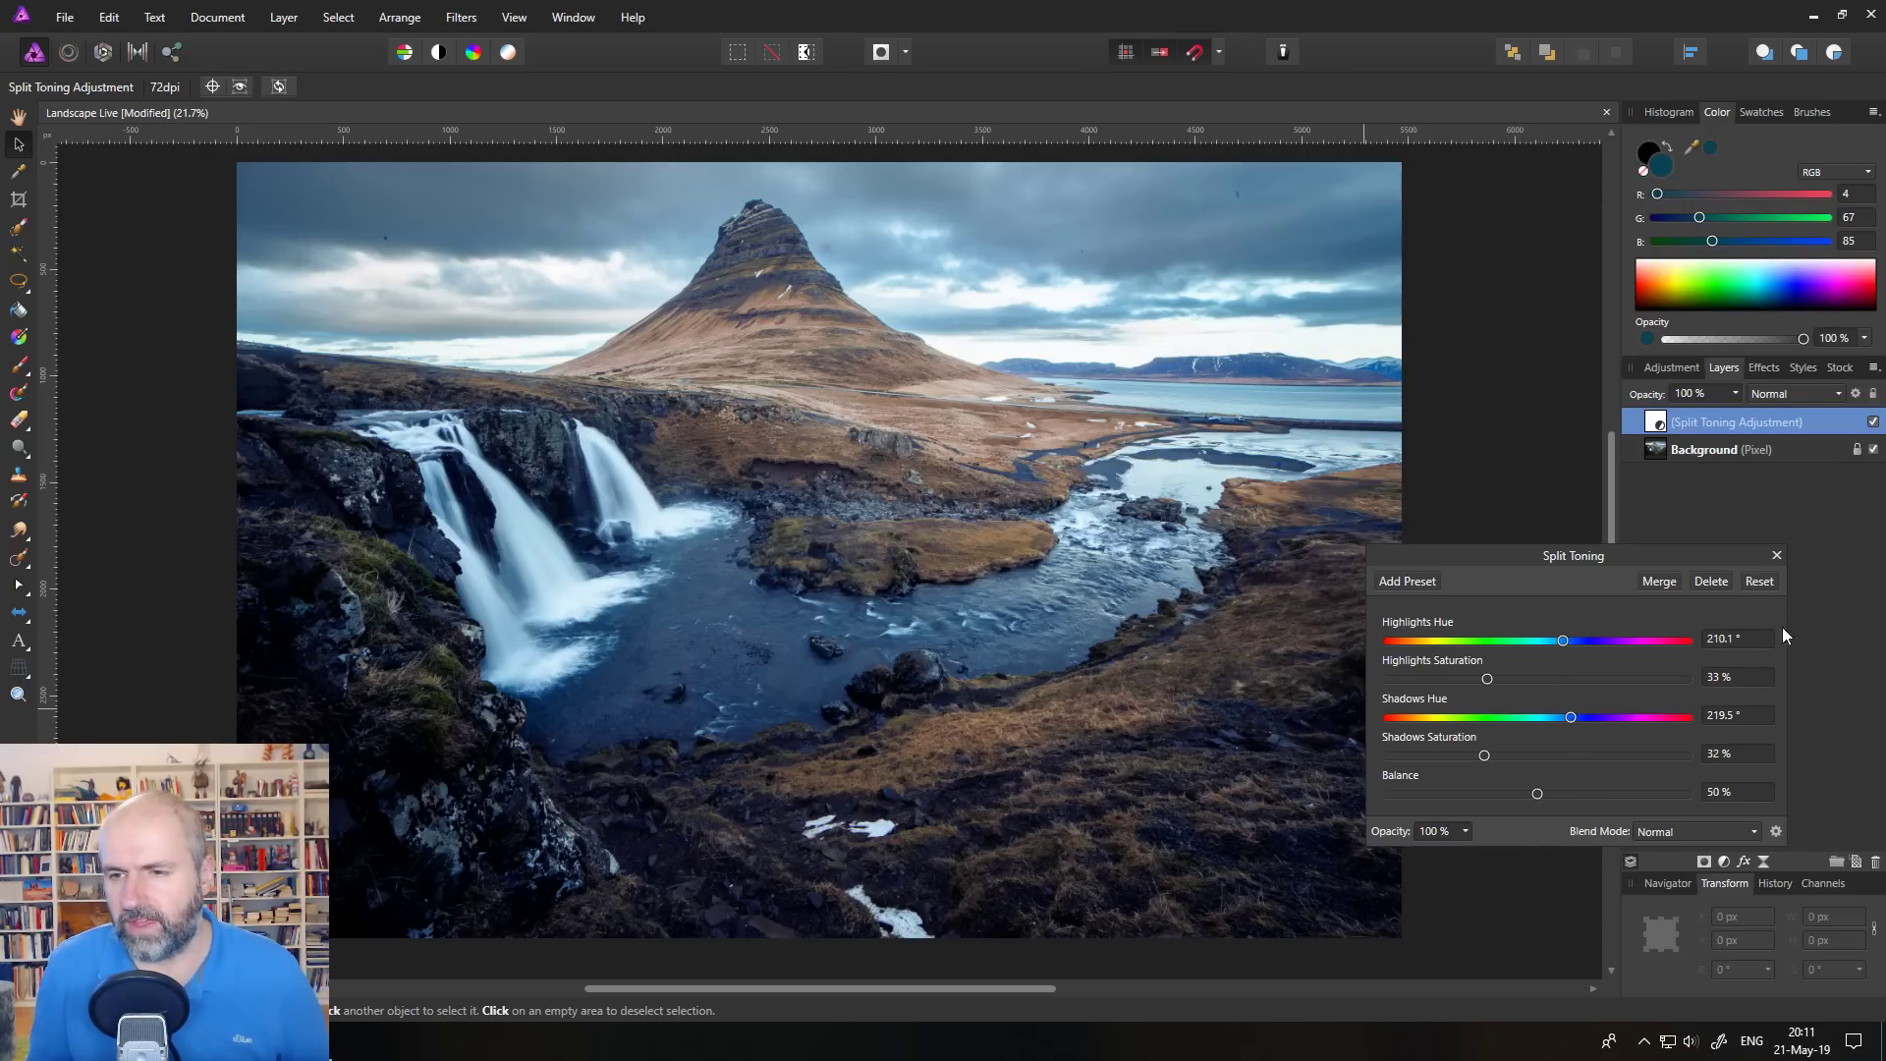
left_click(1774, 555)
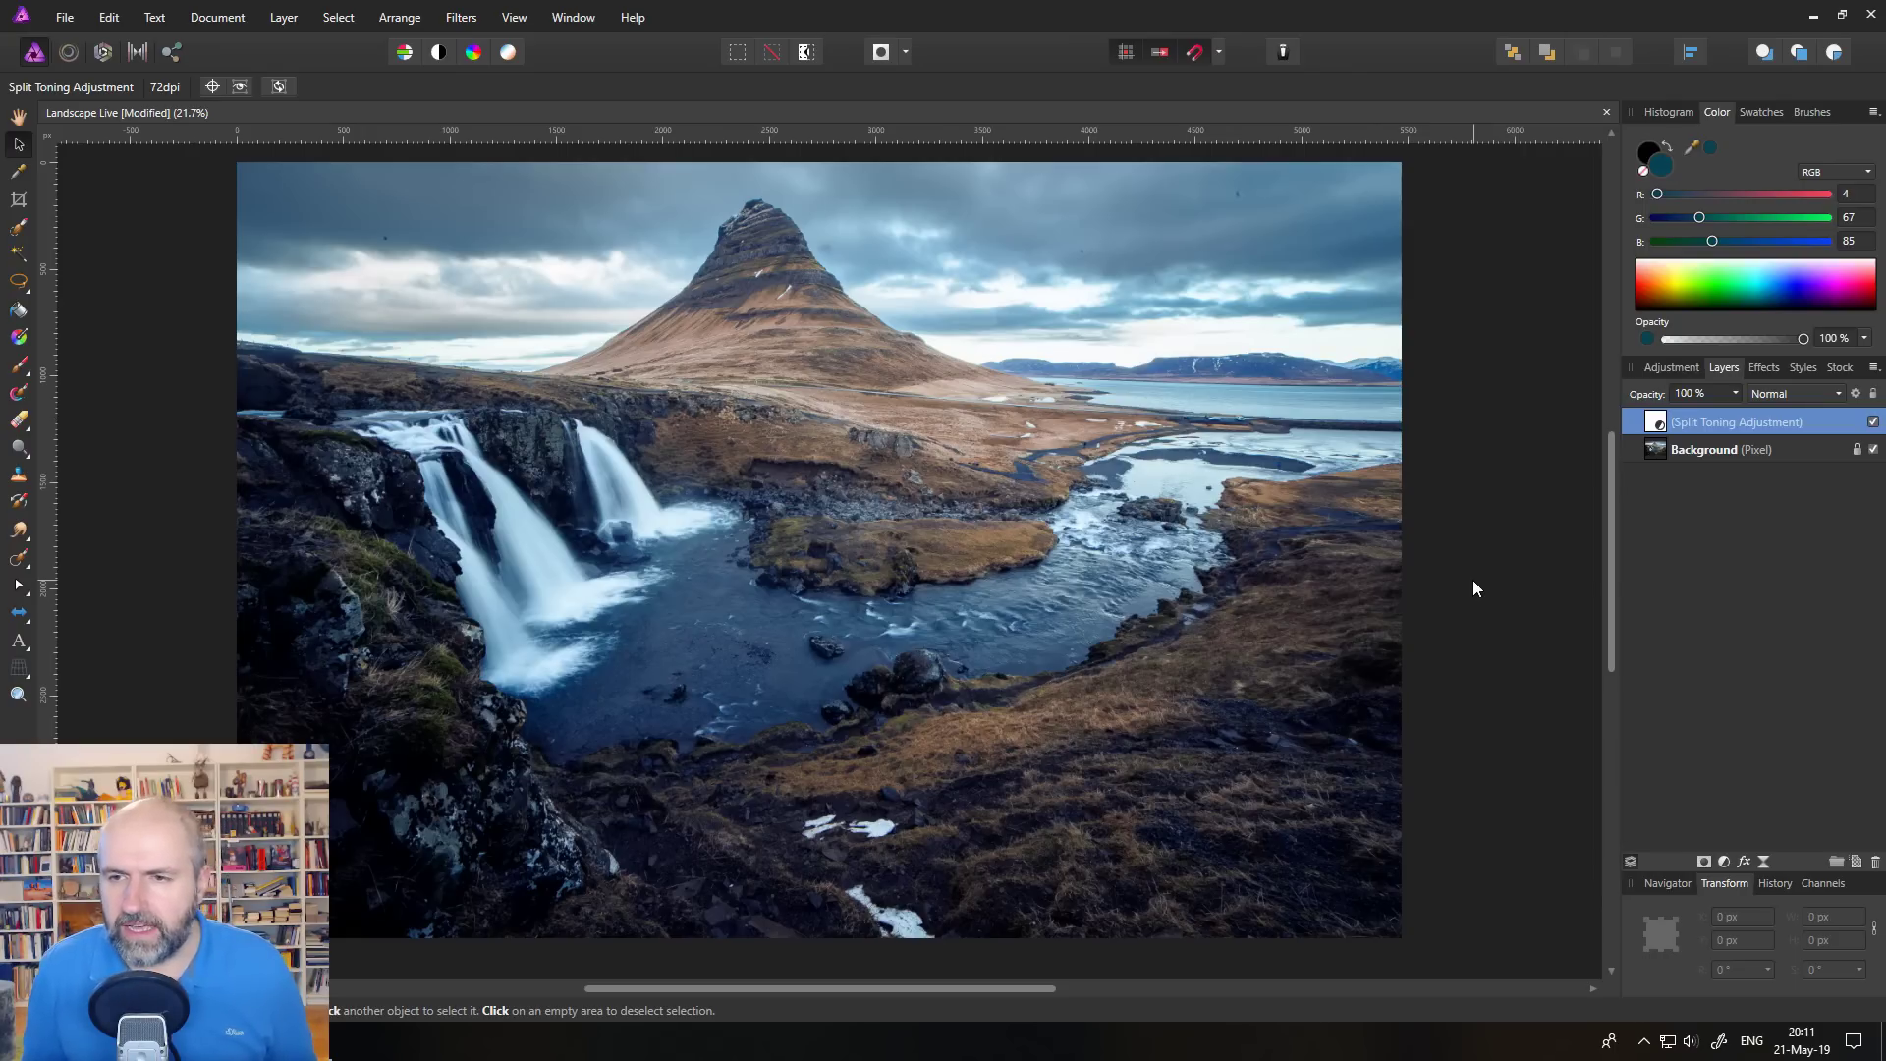
Add a new solid fill layer and pick a dark blue-teal colour for it
left_click(284, 16)
left_click(315, 131)
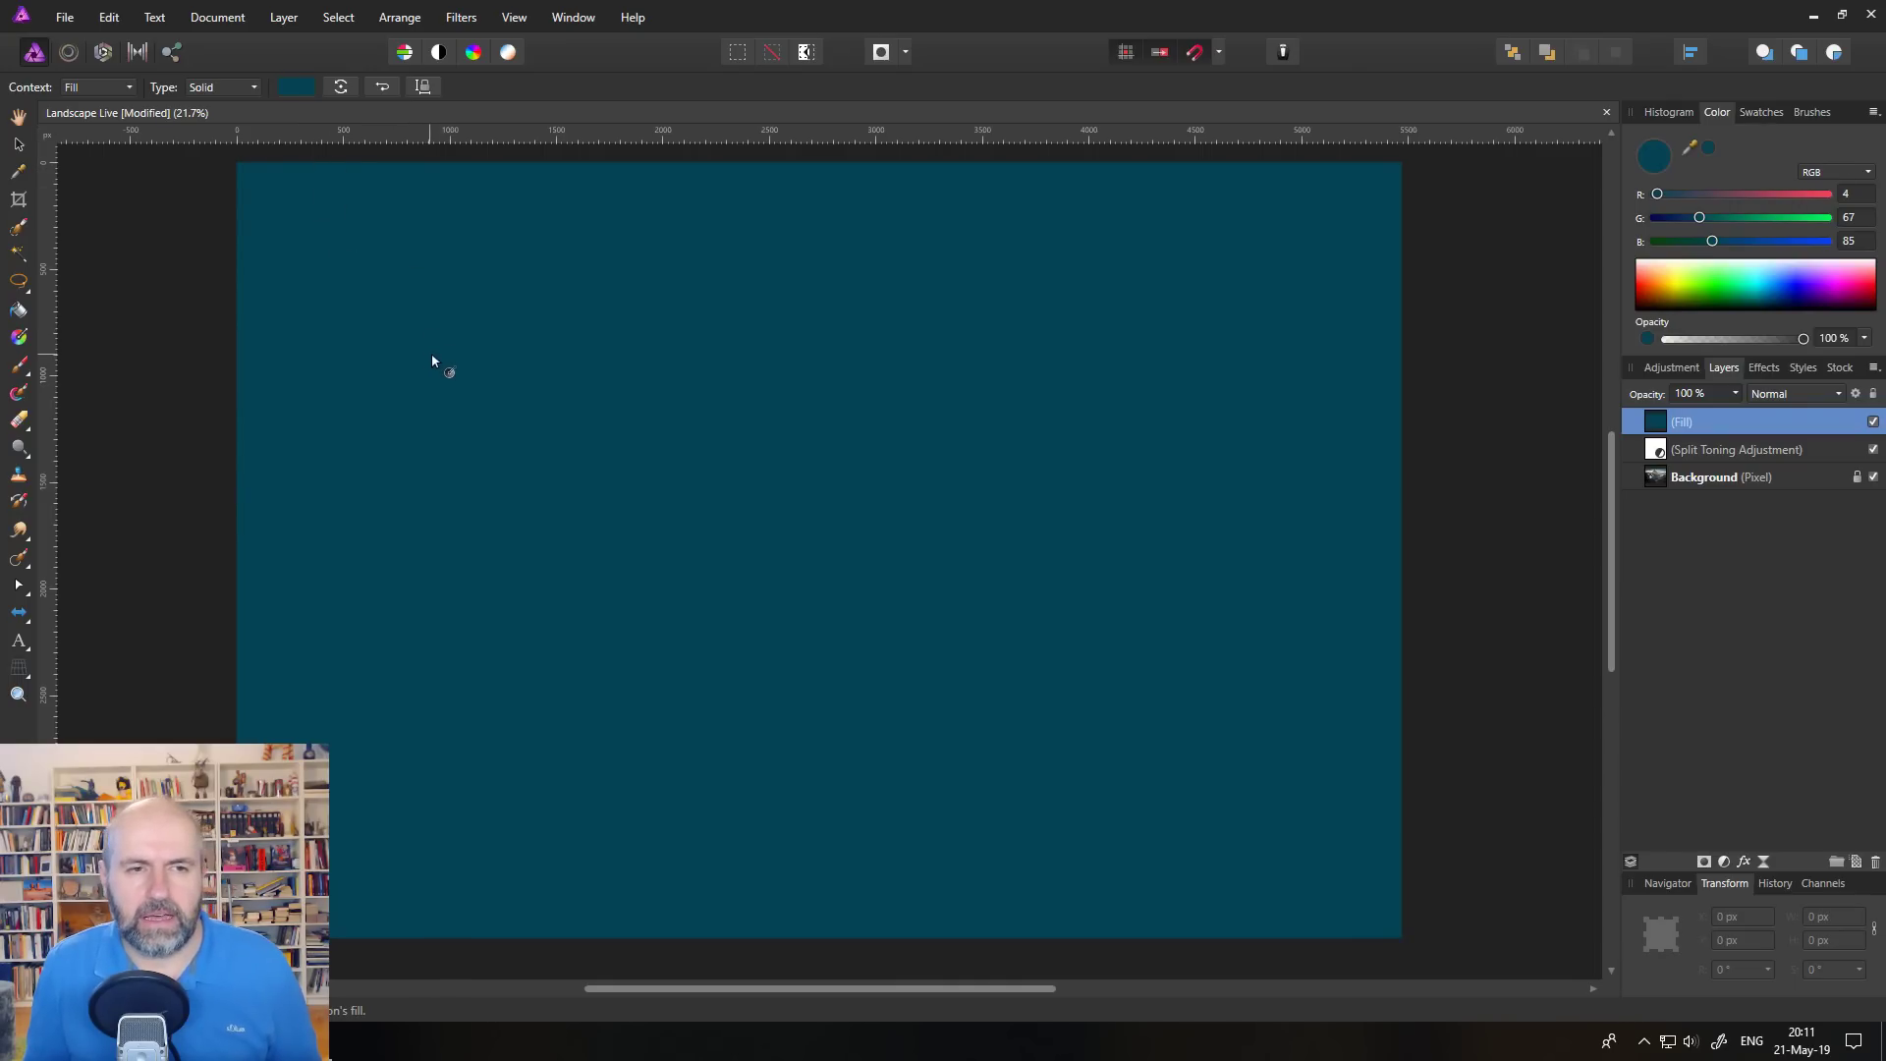
left_click(294, 86)
left_click(221, 271)
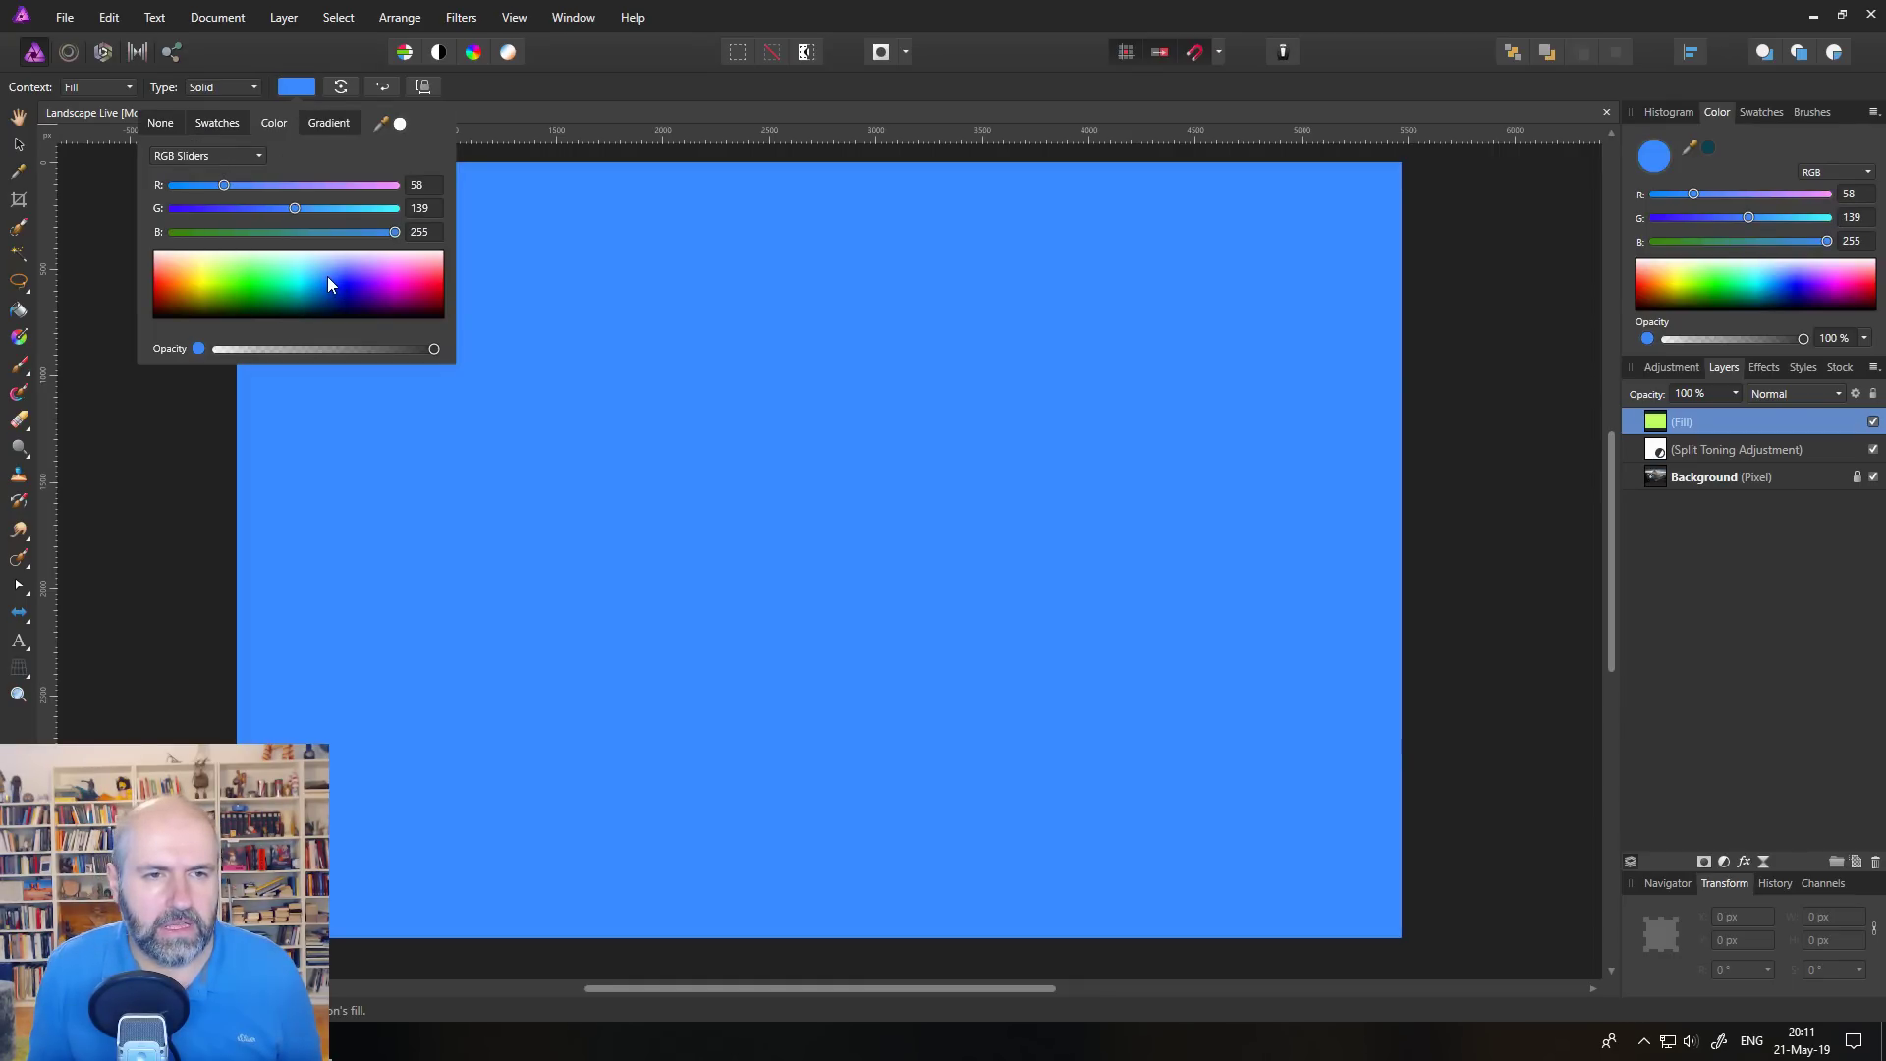
left_click_drag(326, 296, 319, 303)
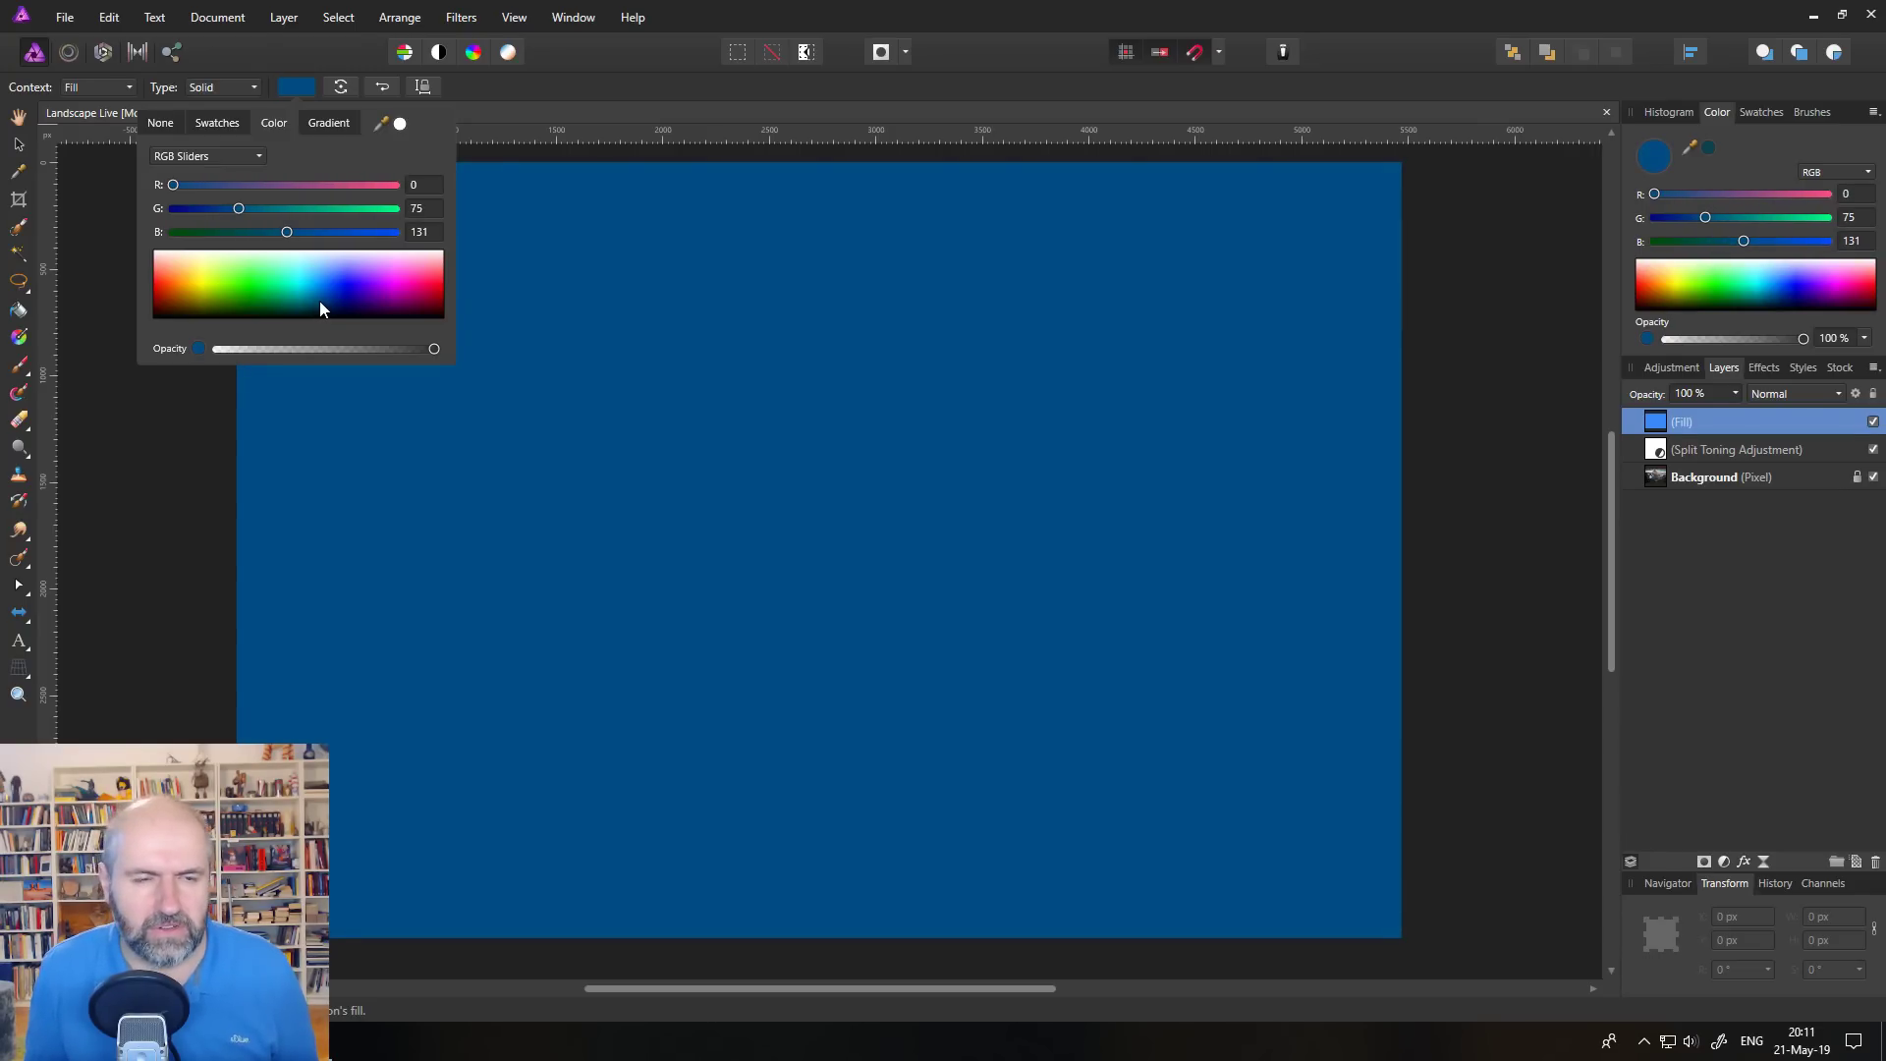
left_click_drag(320, 300, 313, 301)
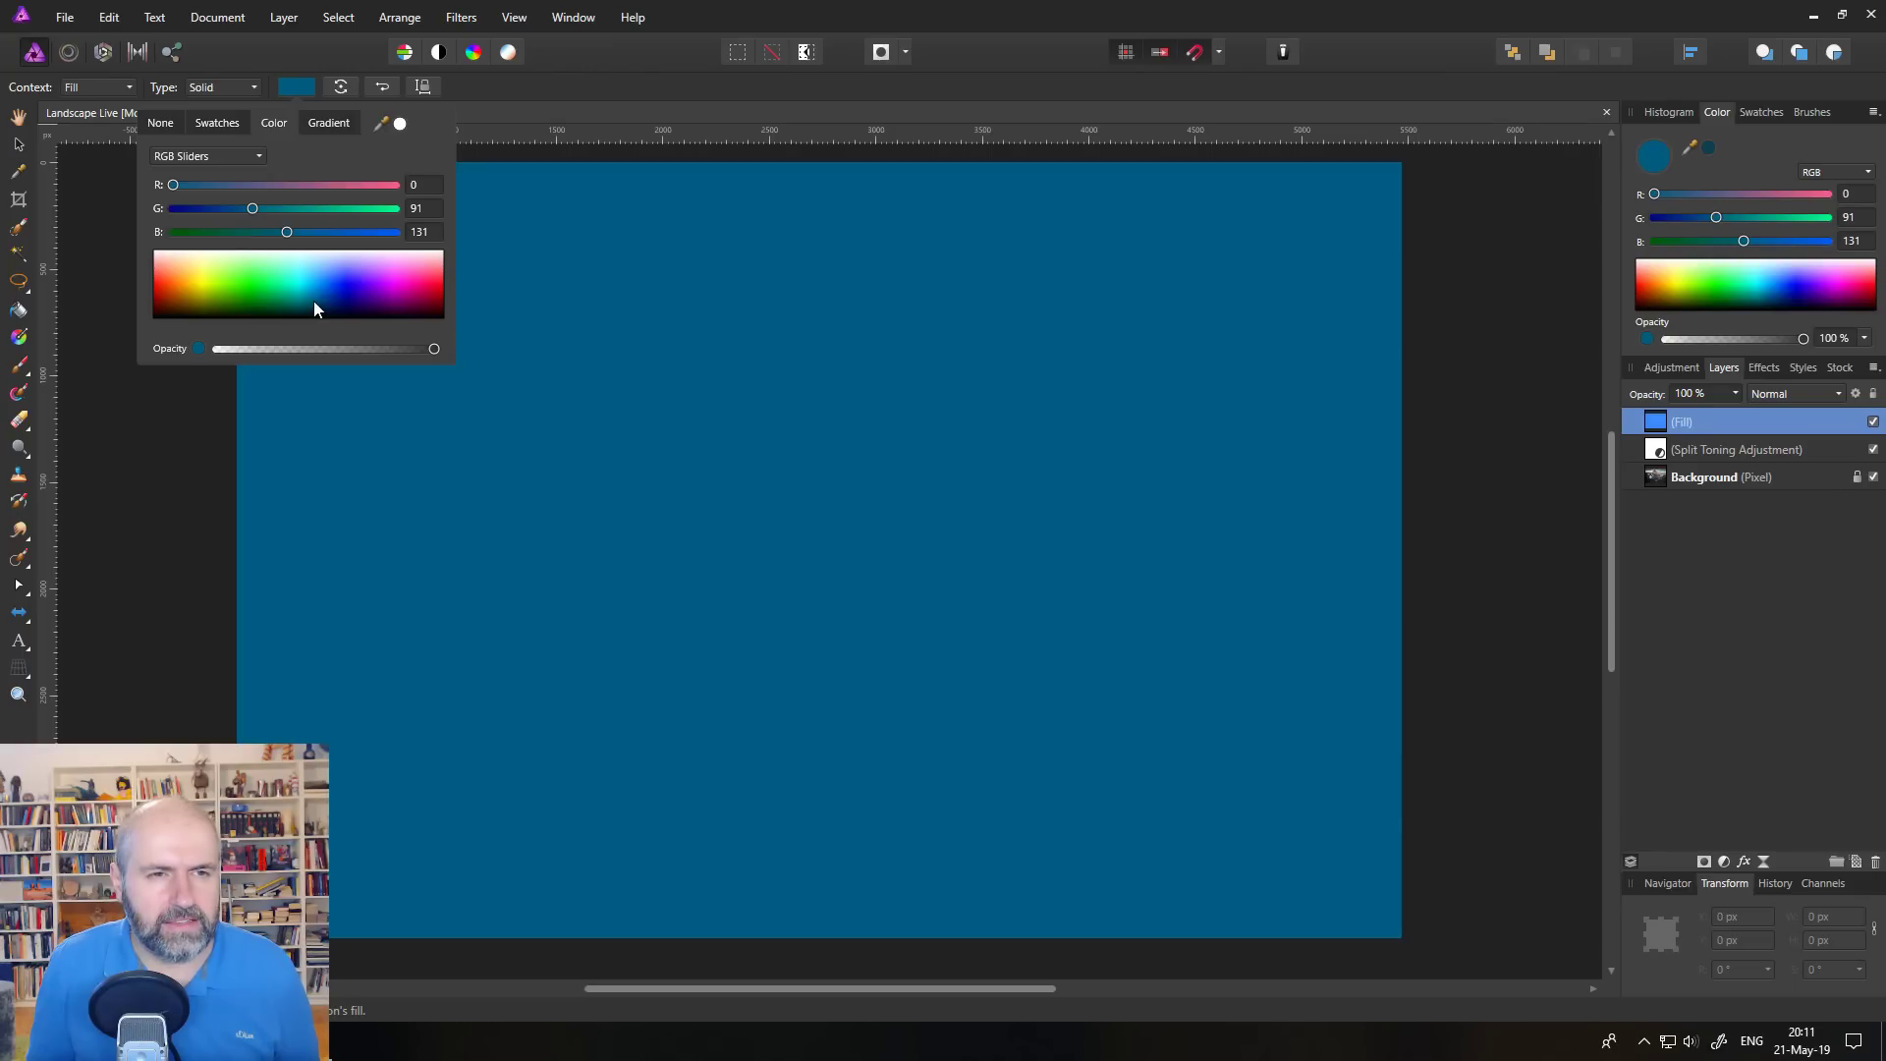
Refine the fill colour with the RGB sliders to about 0, 69, 82
left_click(221, 156)
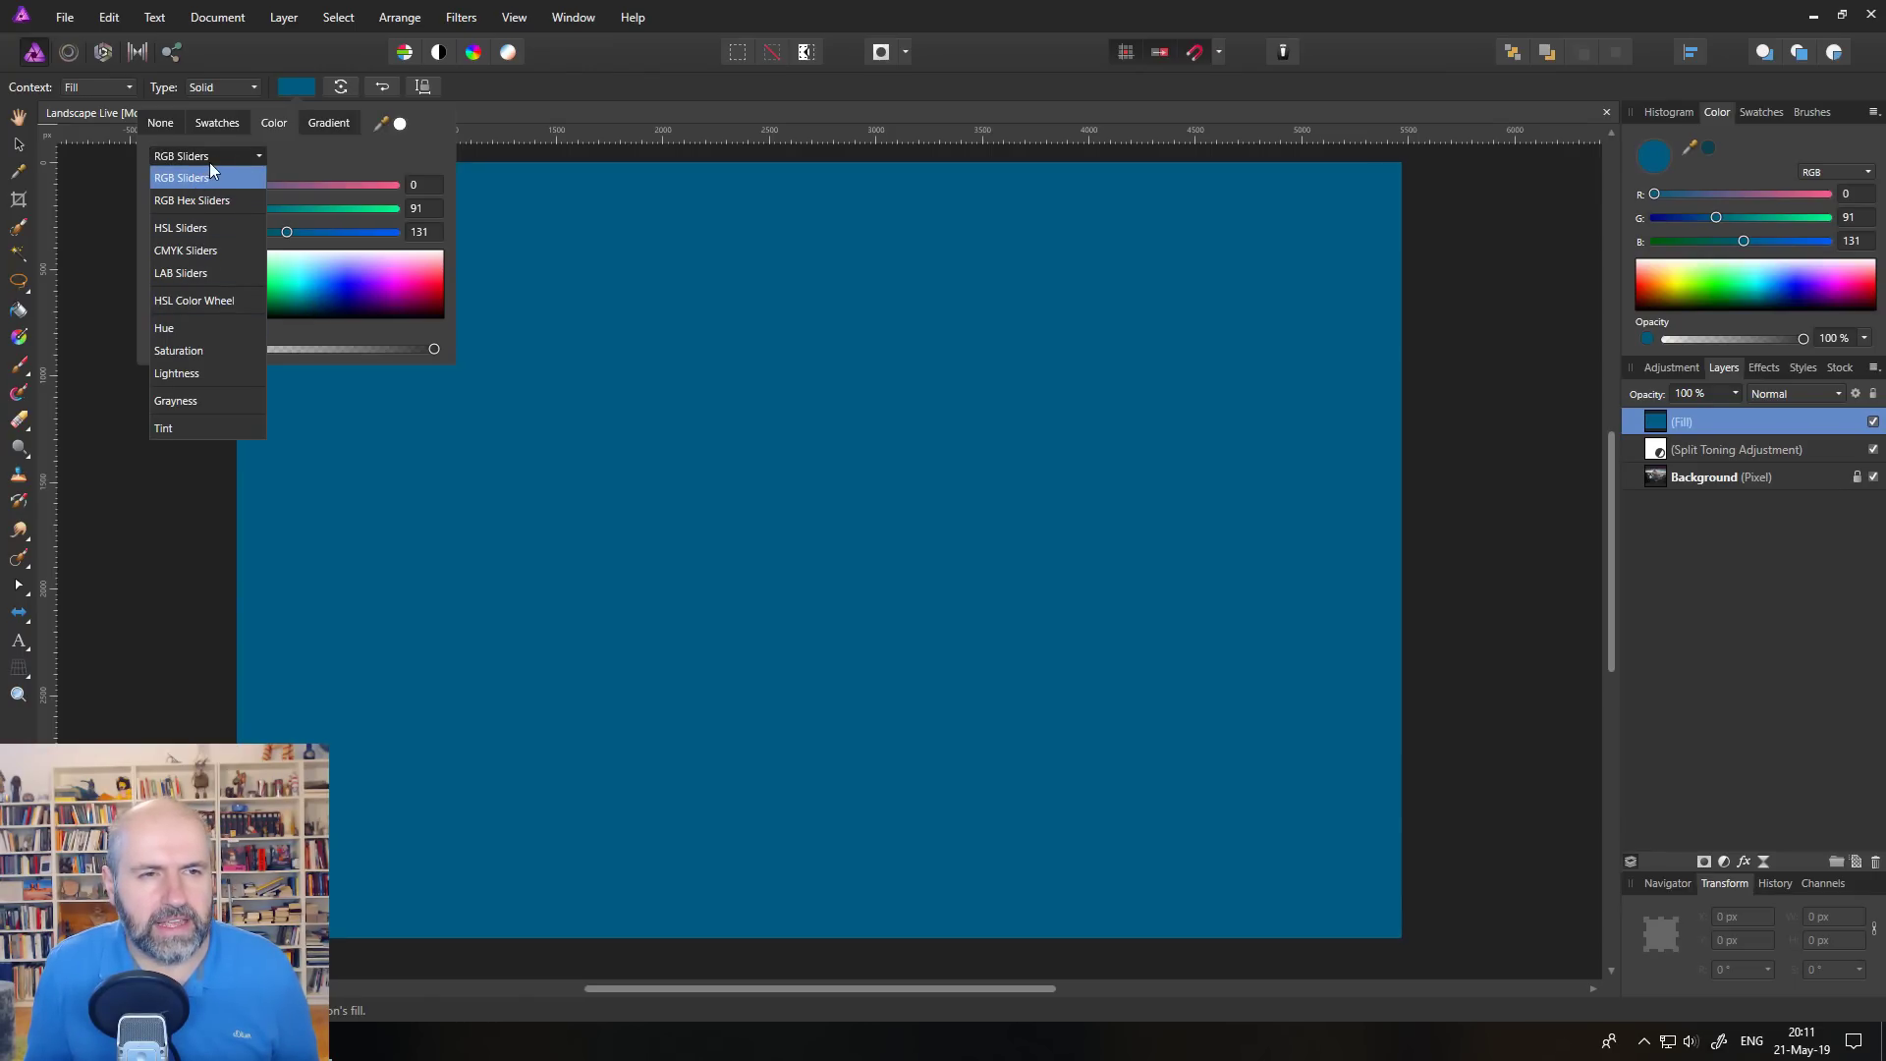
left_click(211, 175)
left_click_drag(322, 292, 318, 302)
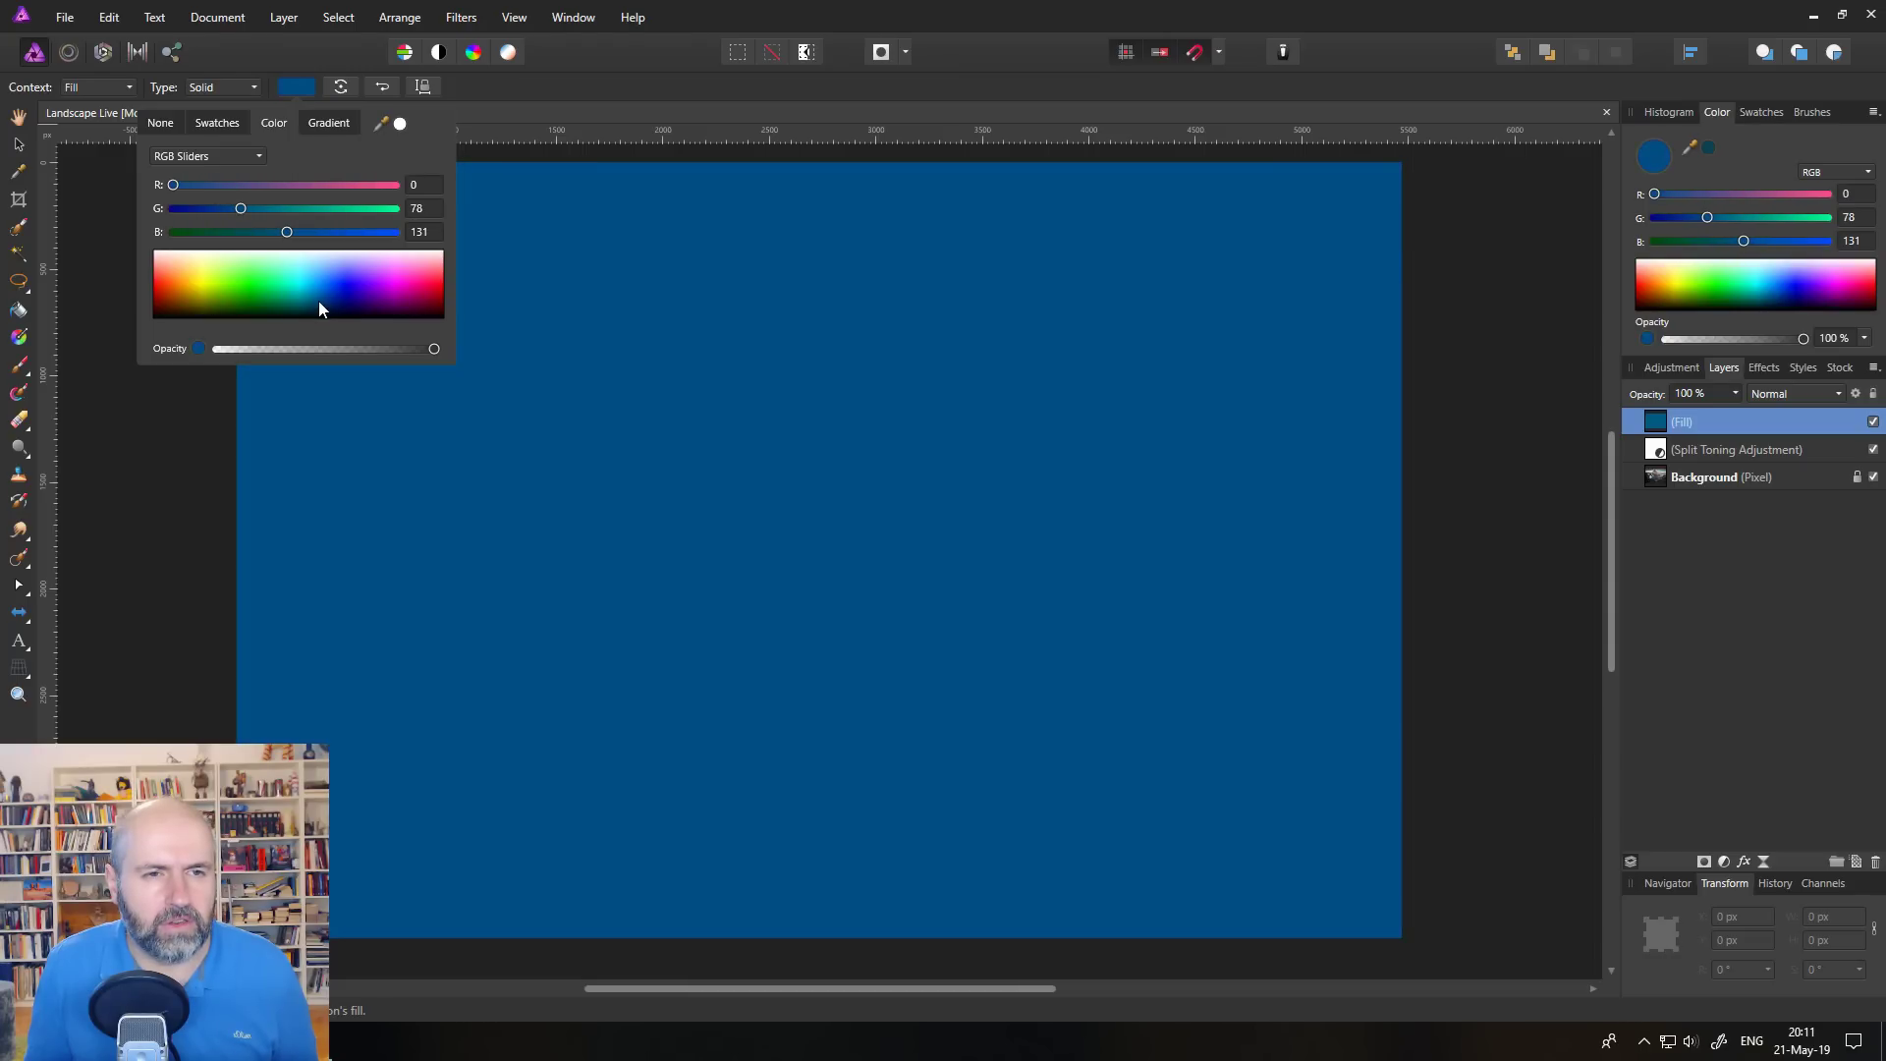
mouse_move(284, 237)
left_mouse_down()
mouse_move(254, 237)
mouse_move(248, 213)
left_mouse_up()
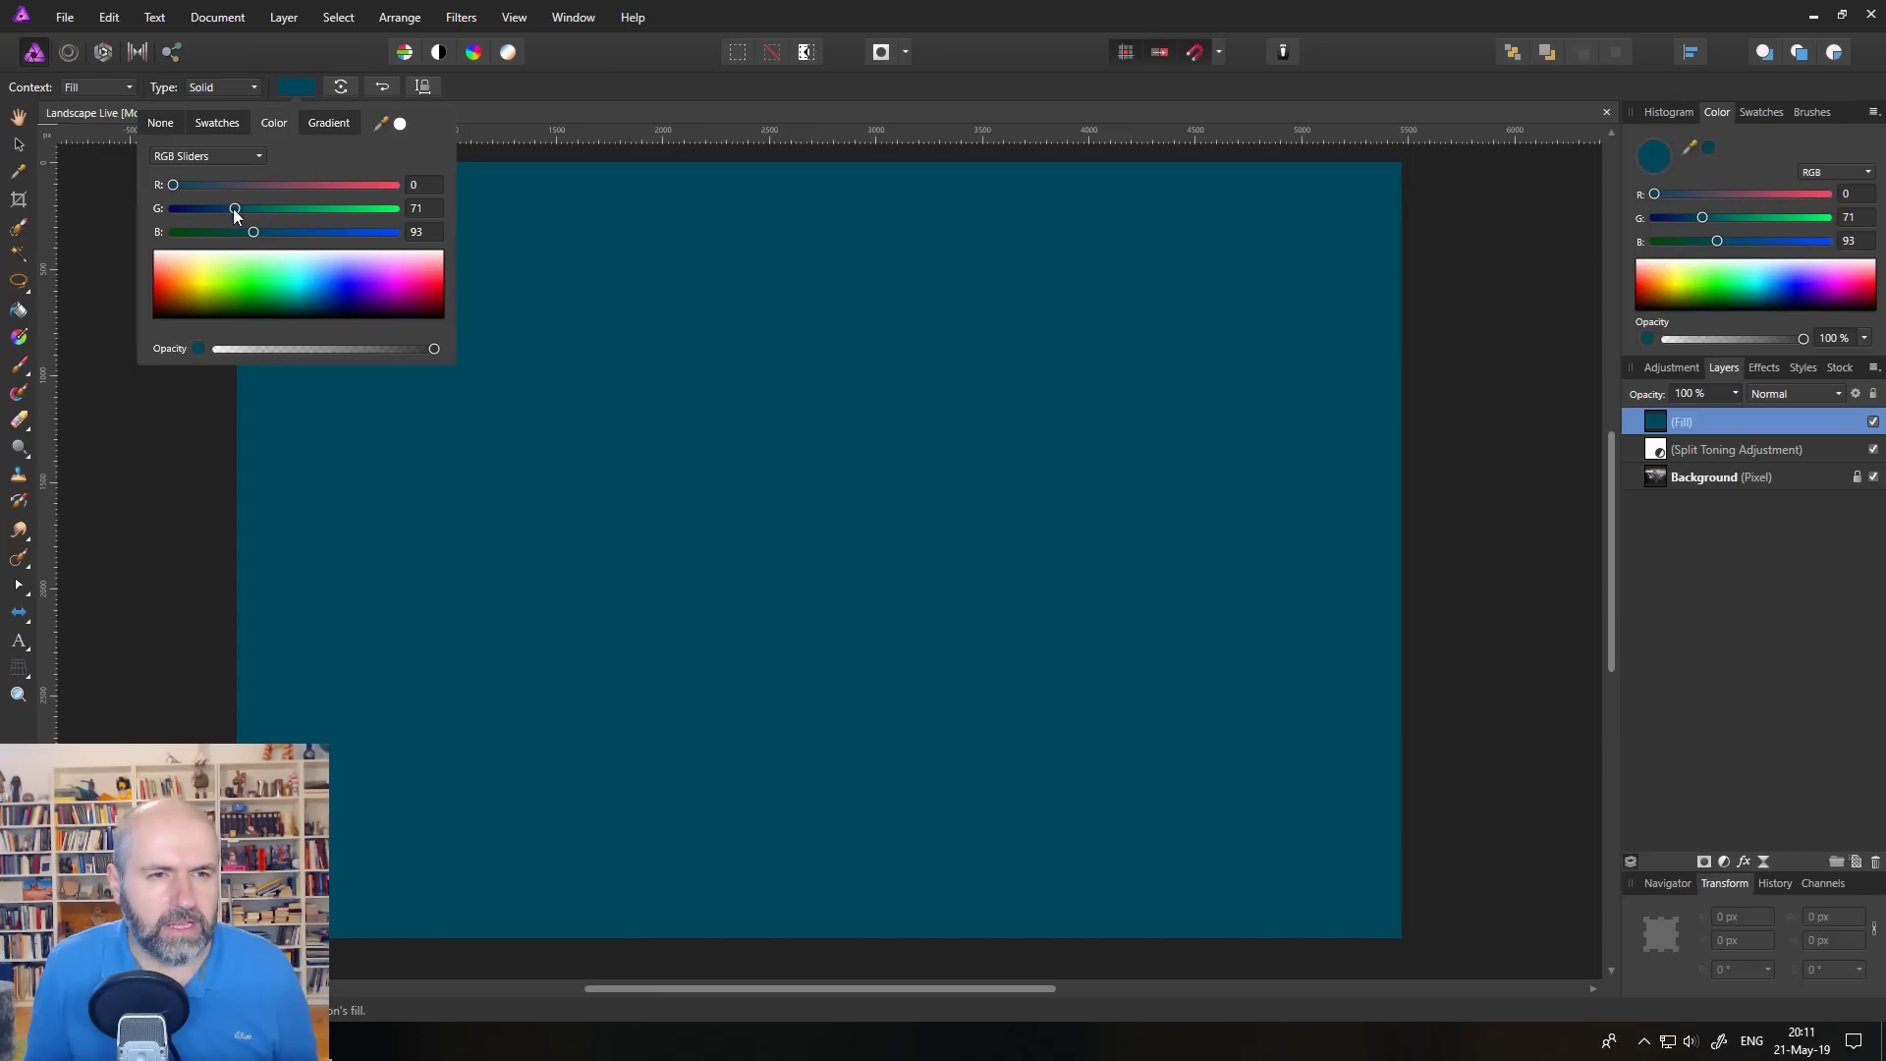
left_click_drag(234, 213, 243, 215)
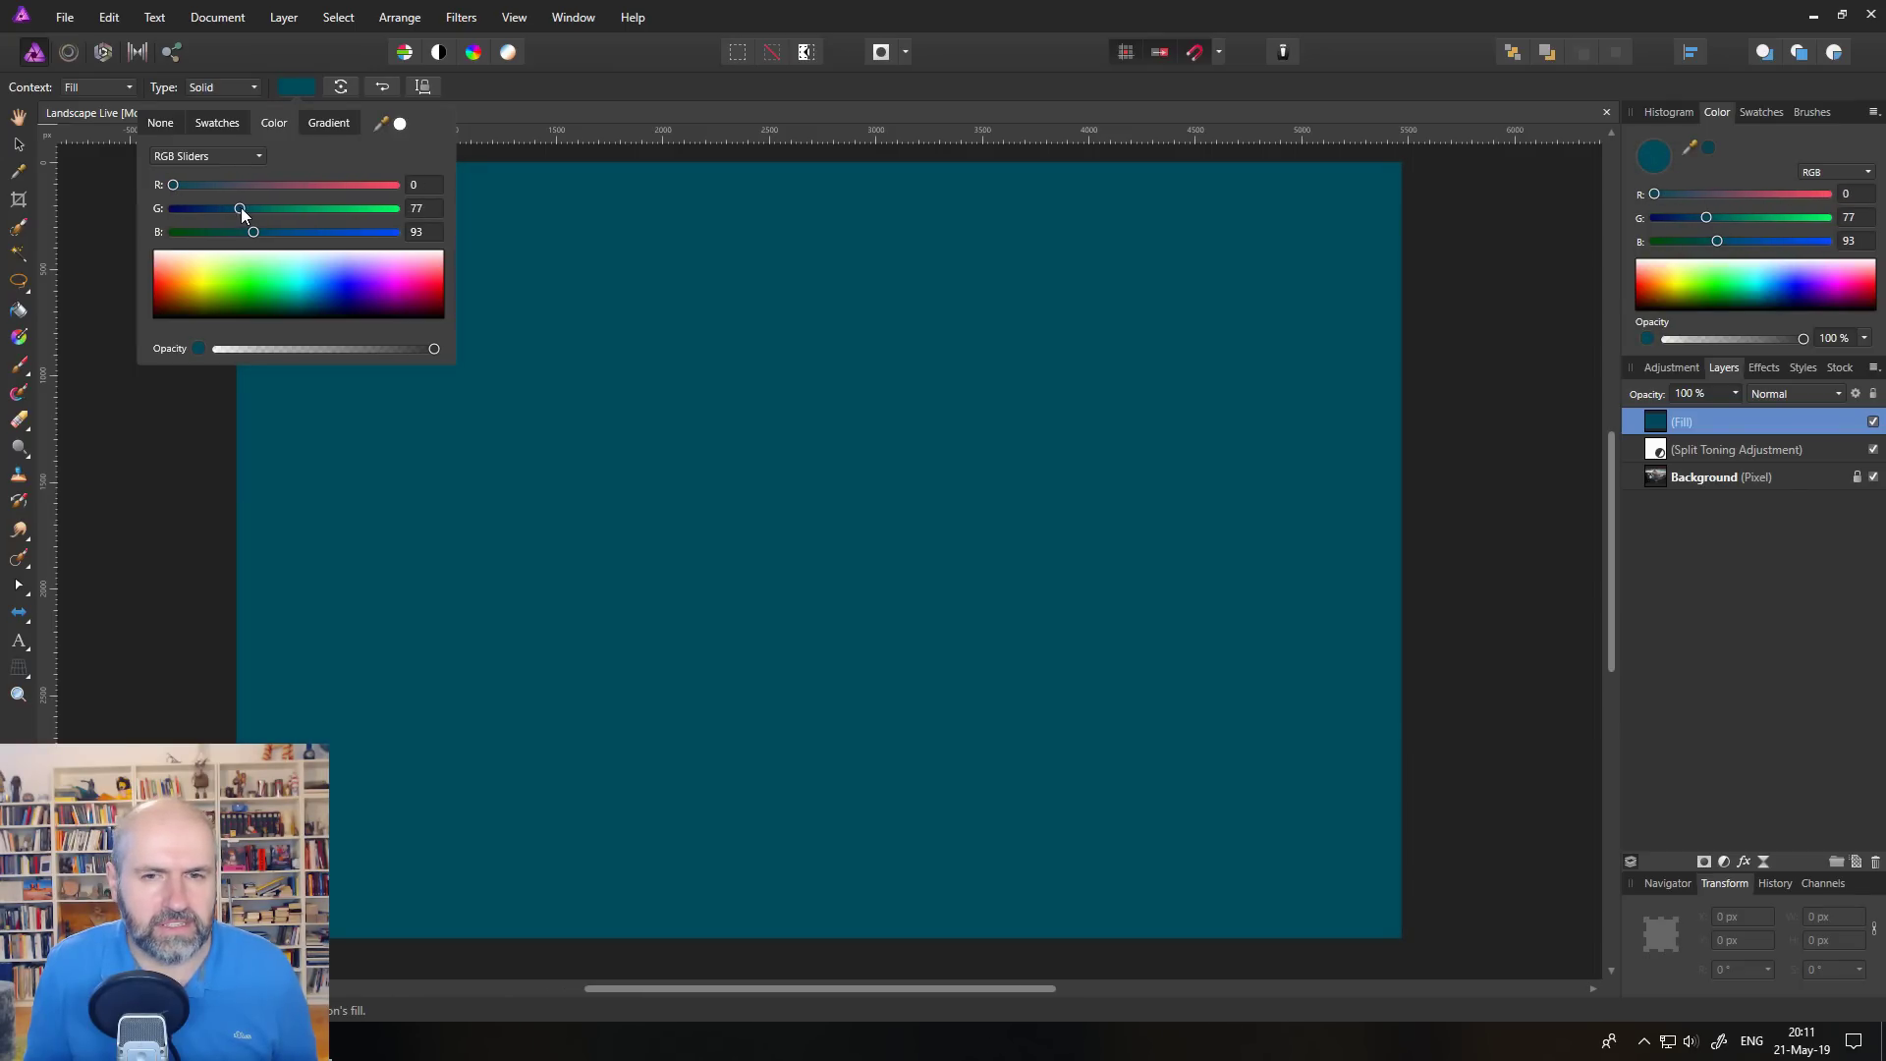
left_click_drag(253, 237, 241, 236)
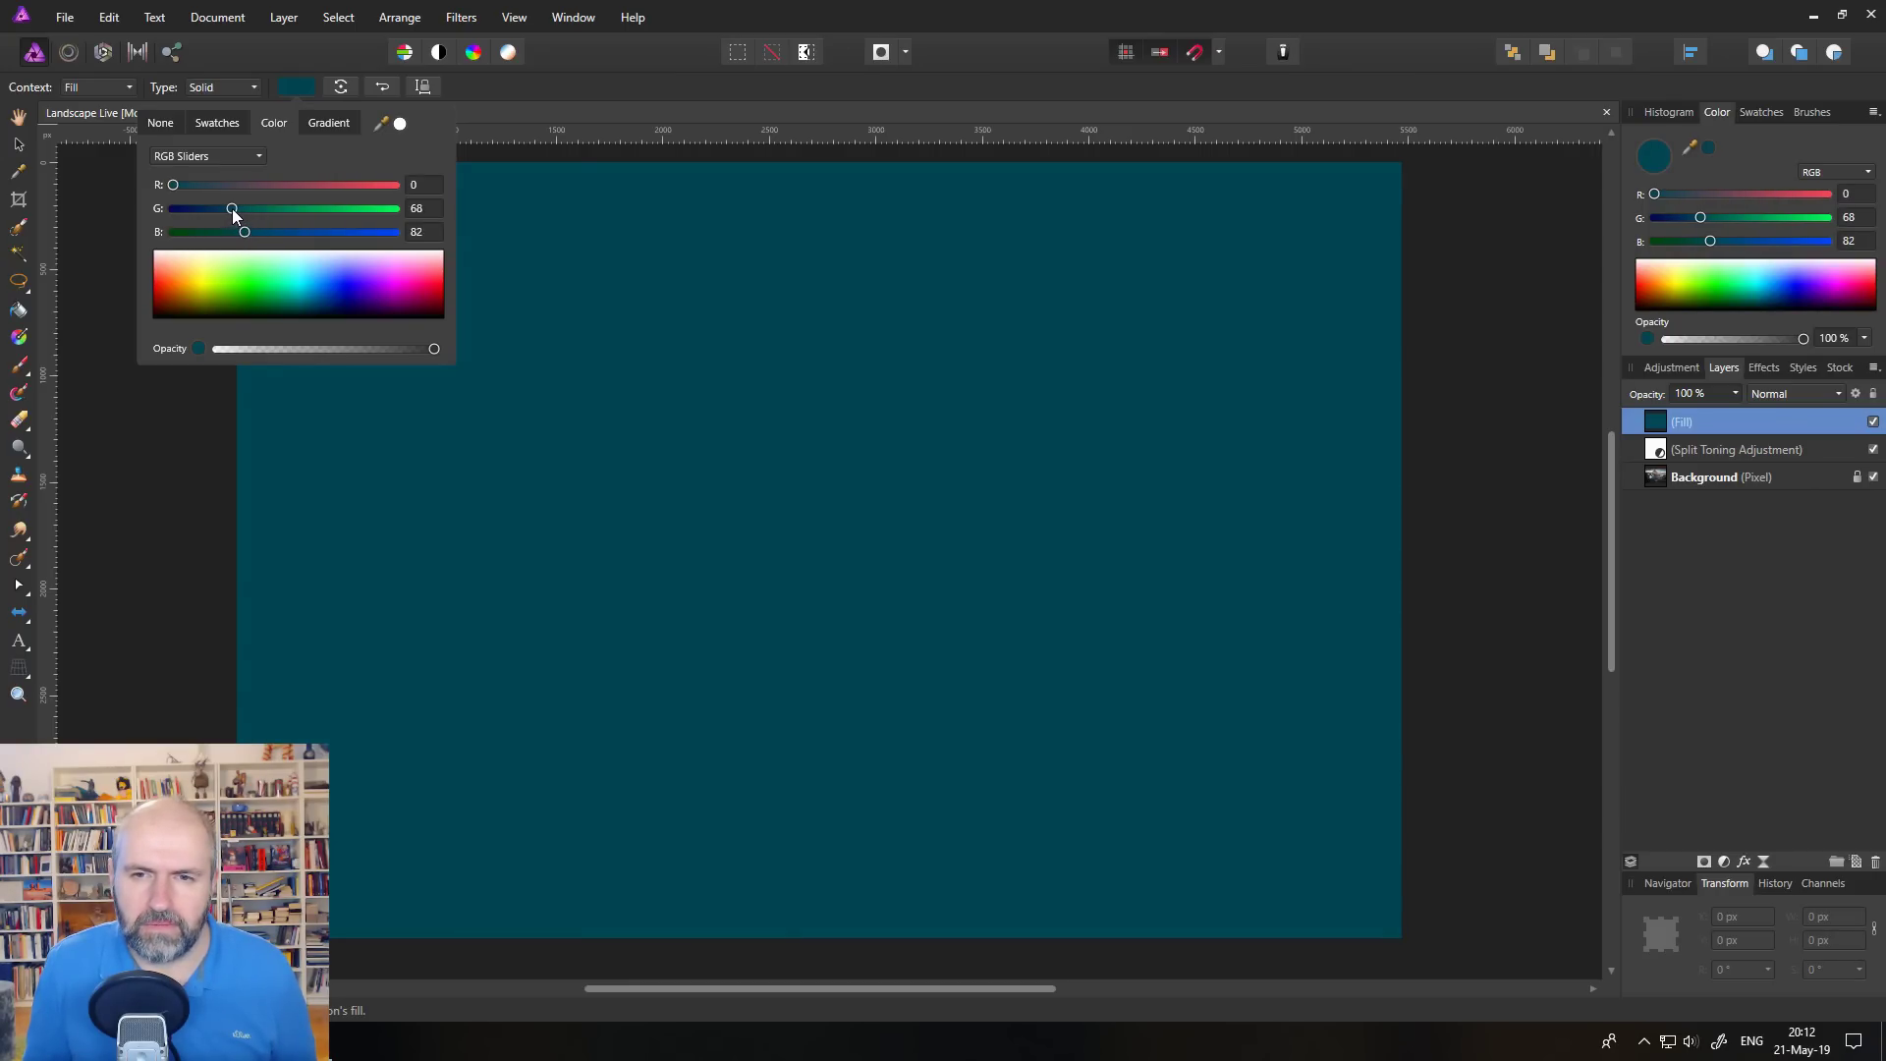
left_click(295, 86)
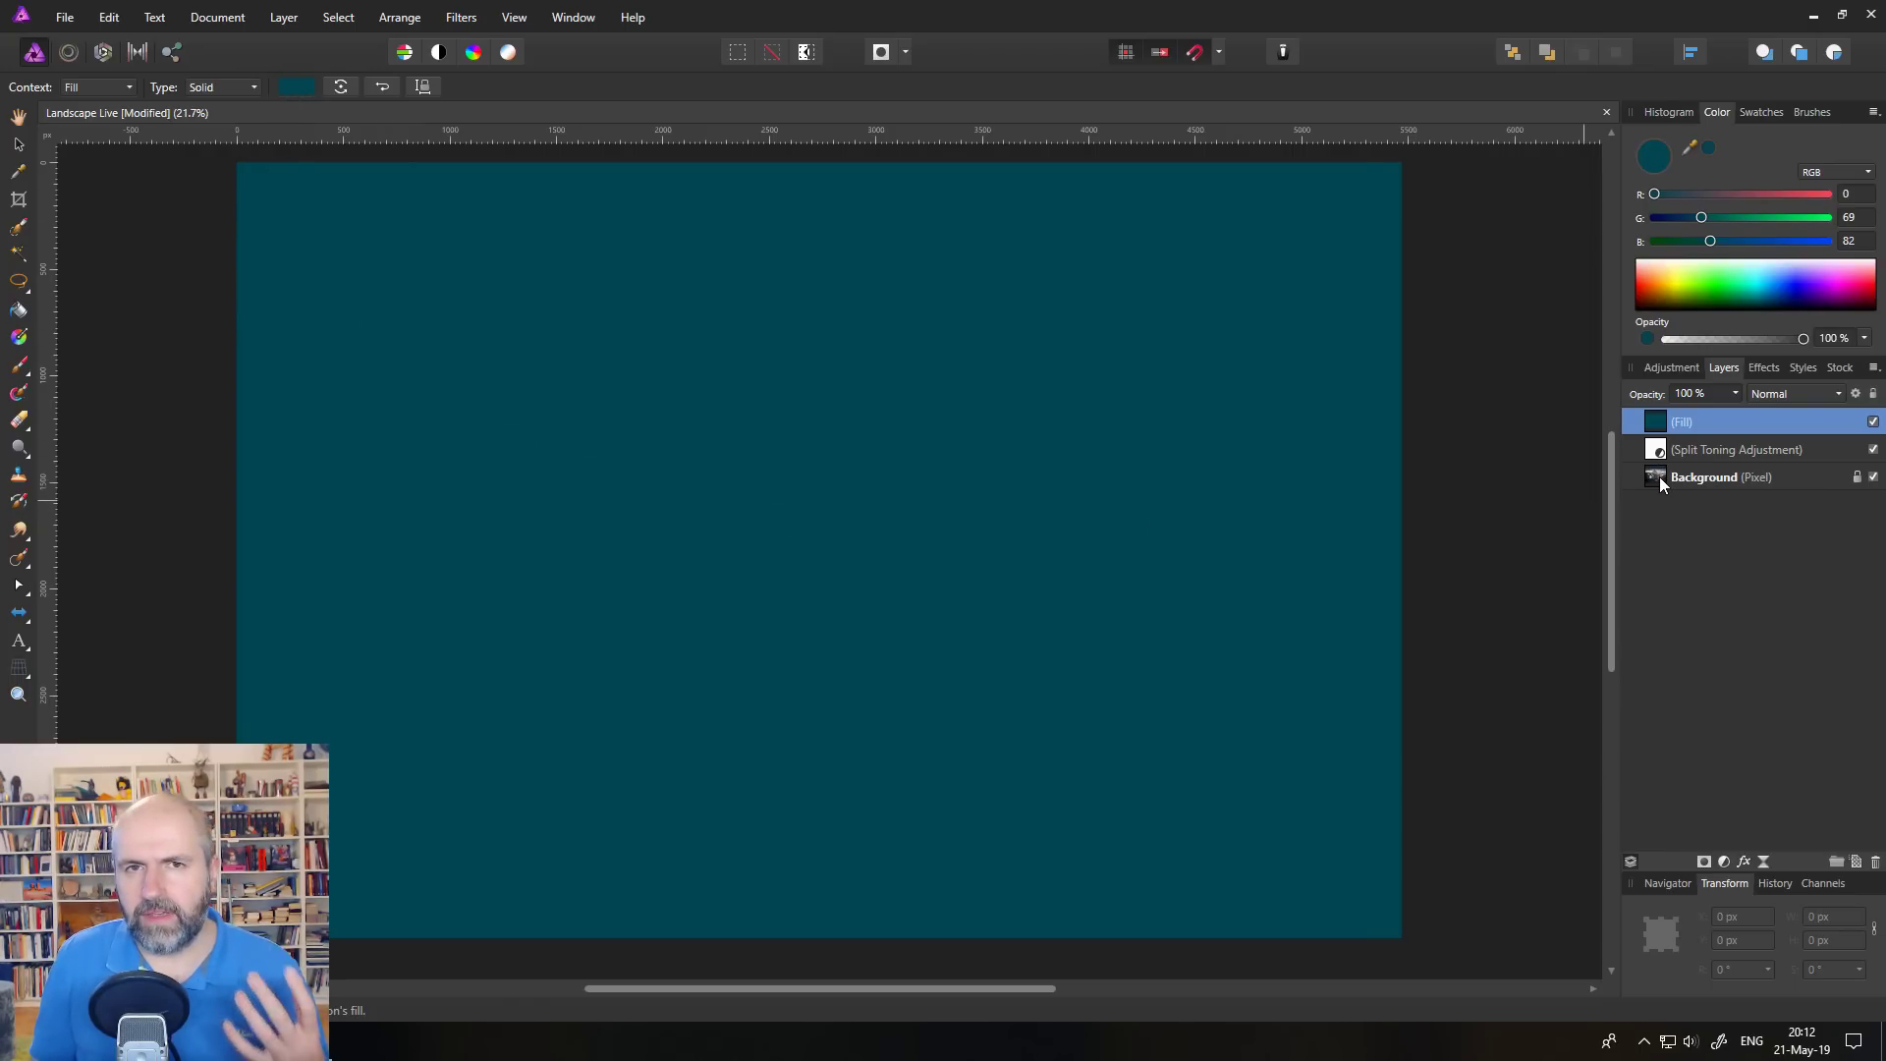
Set the Fill layer to Multiply blend at about 89% opacity, then select the Background layer
left_click(1791, 395)
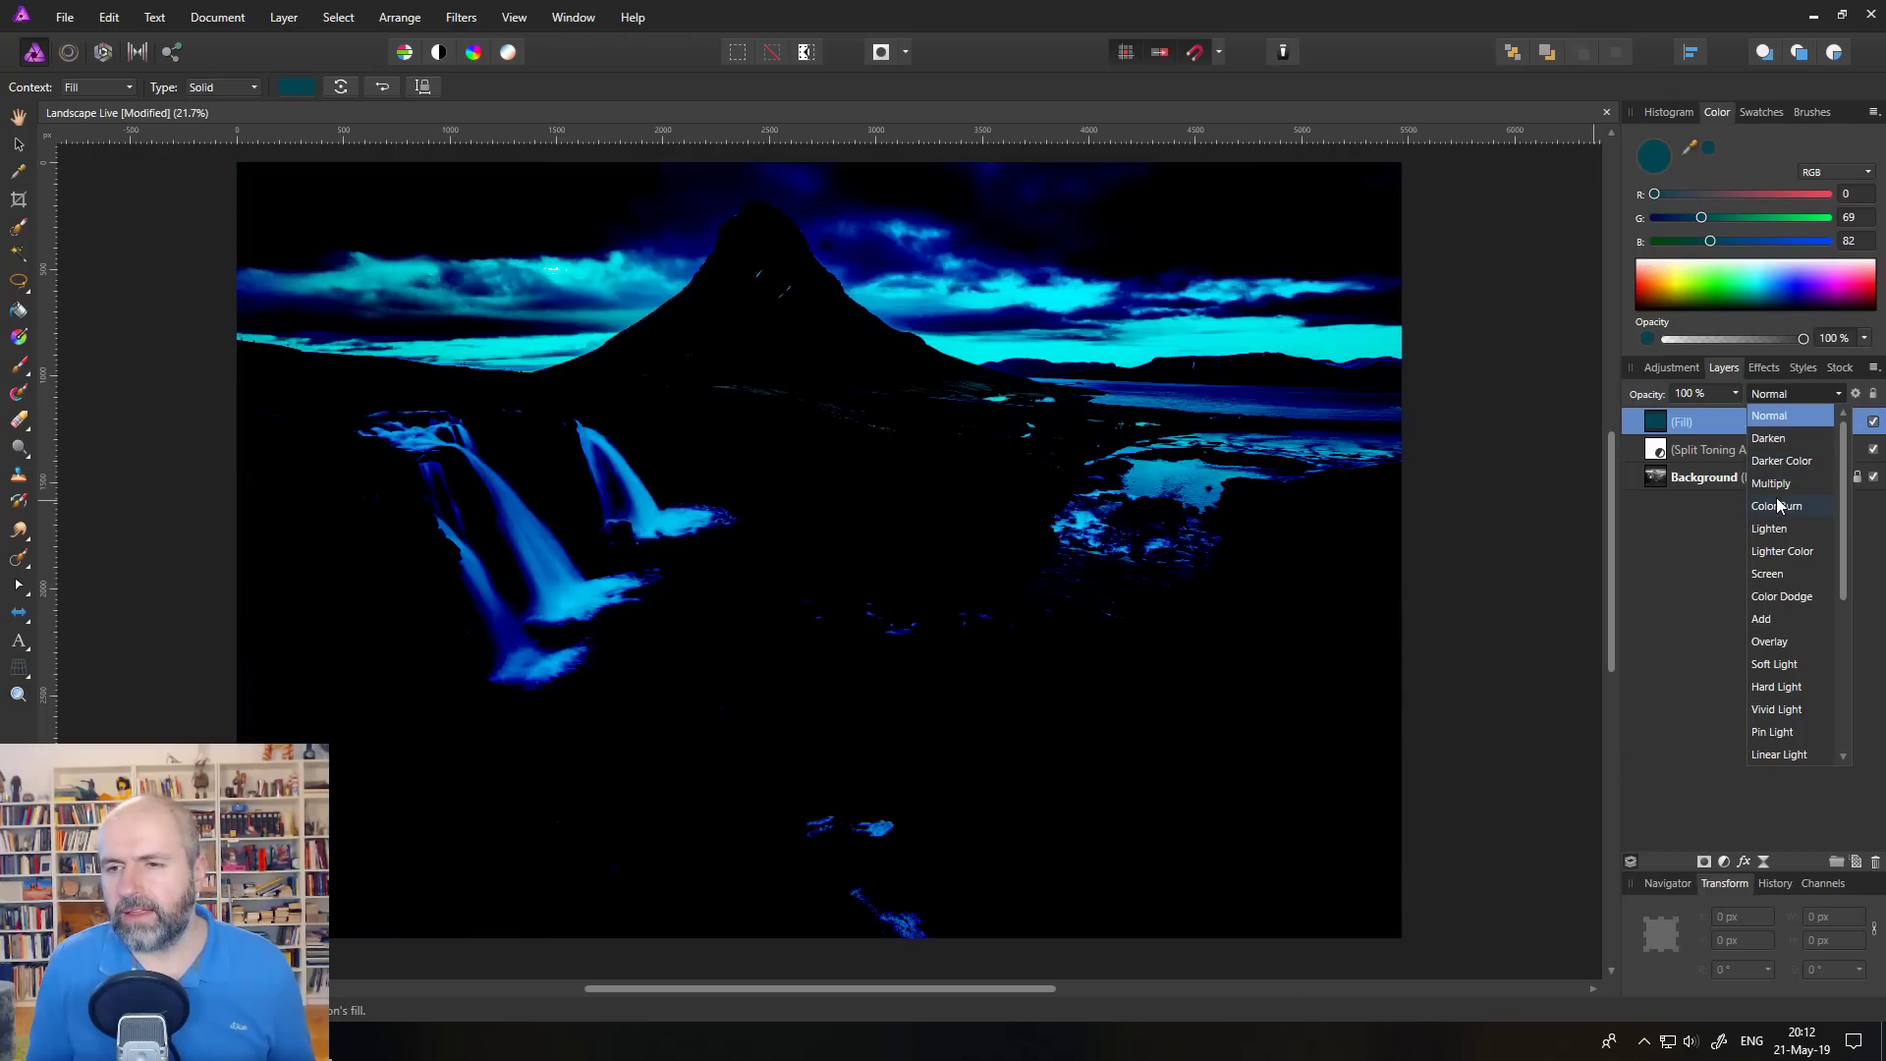
left_click(1775, 484)
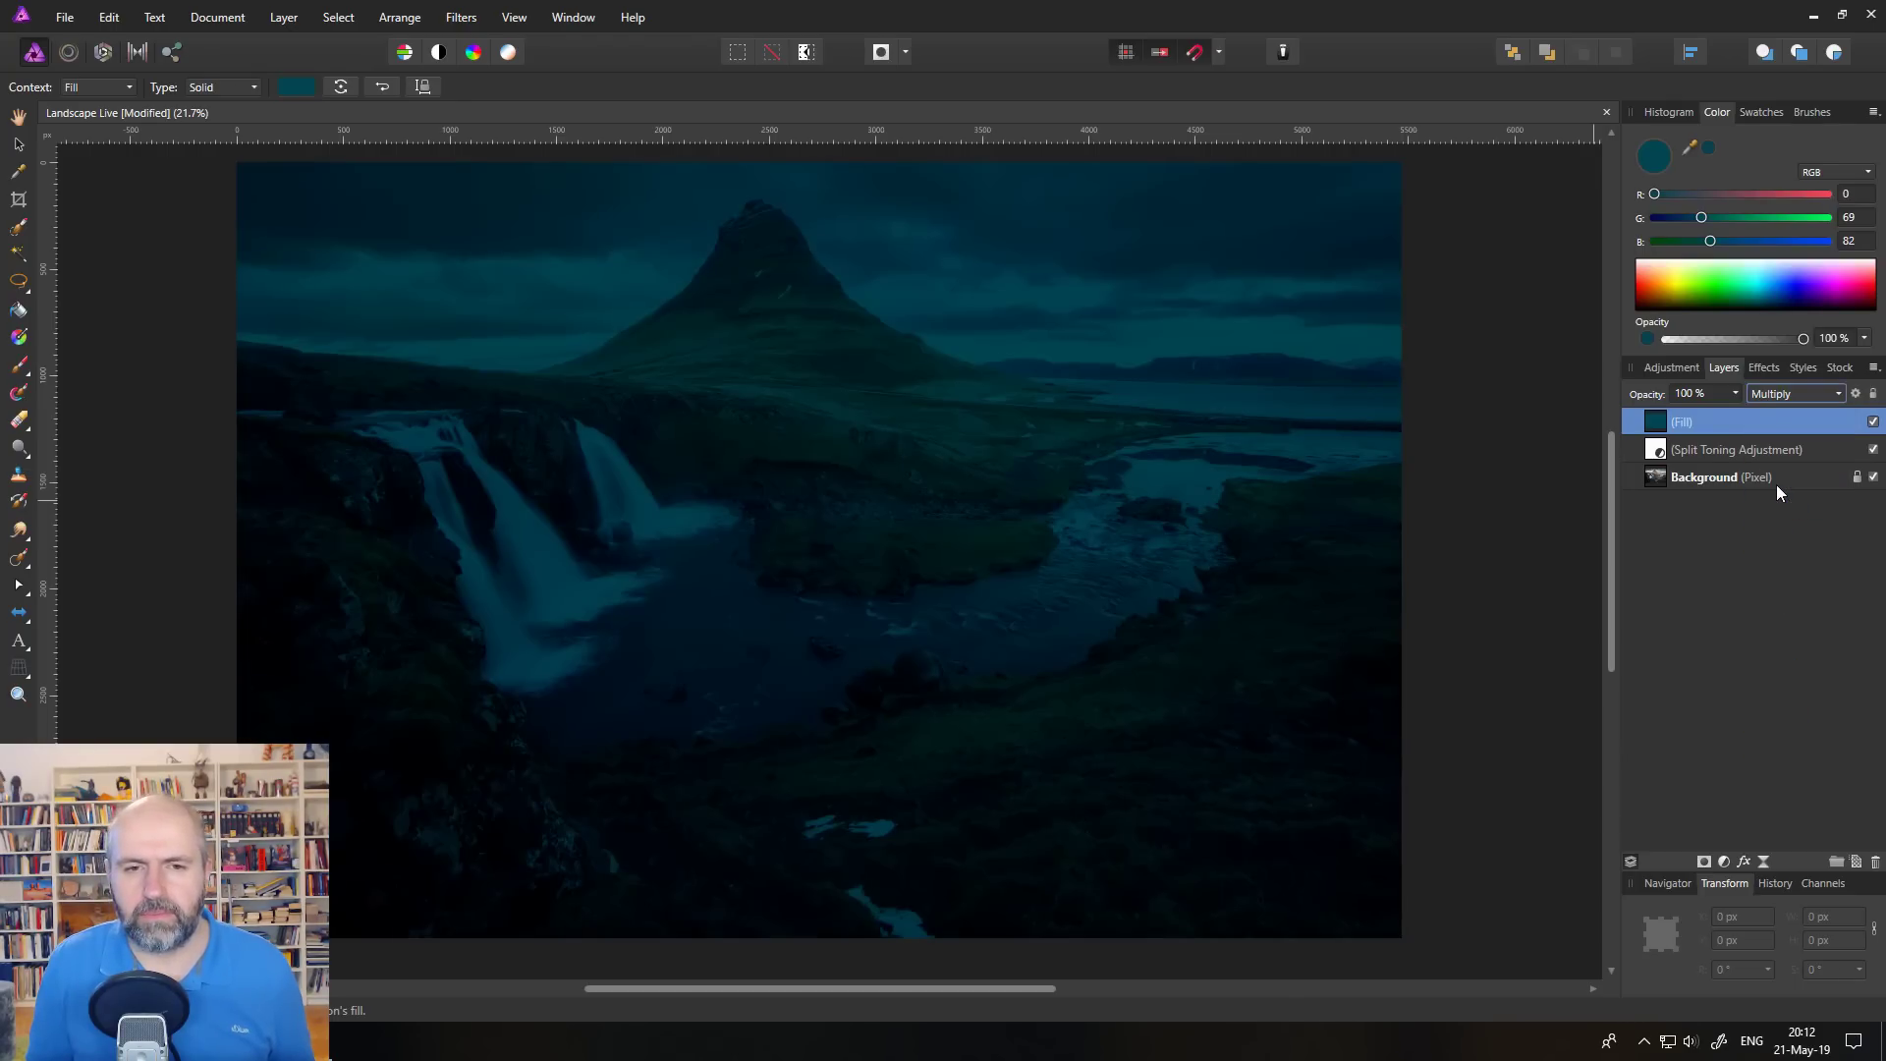
left_click(1740, 400)
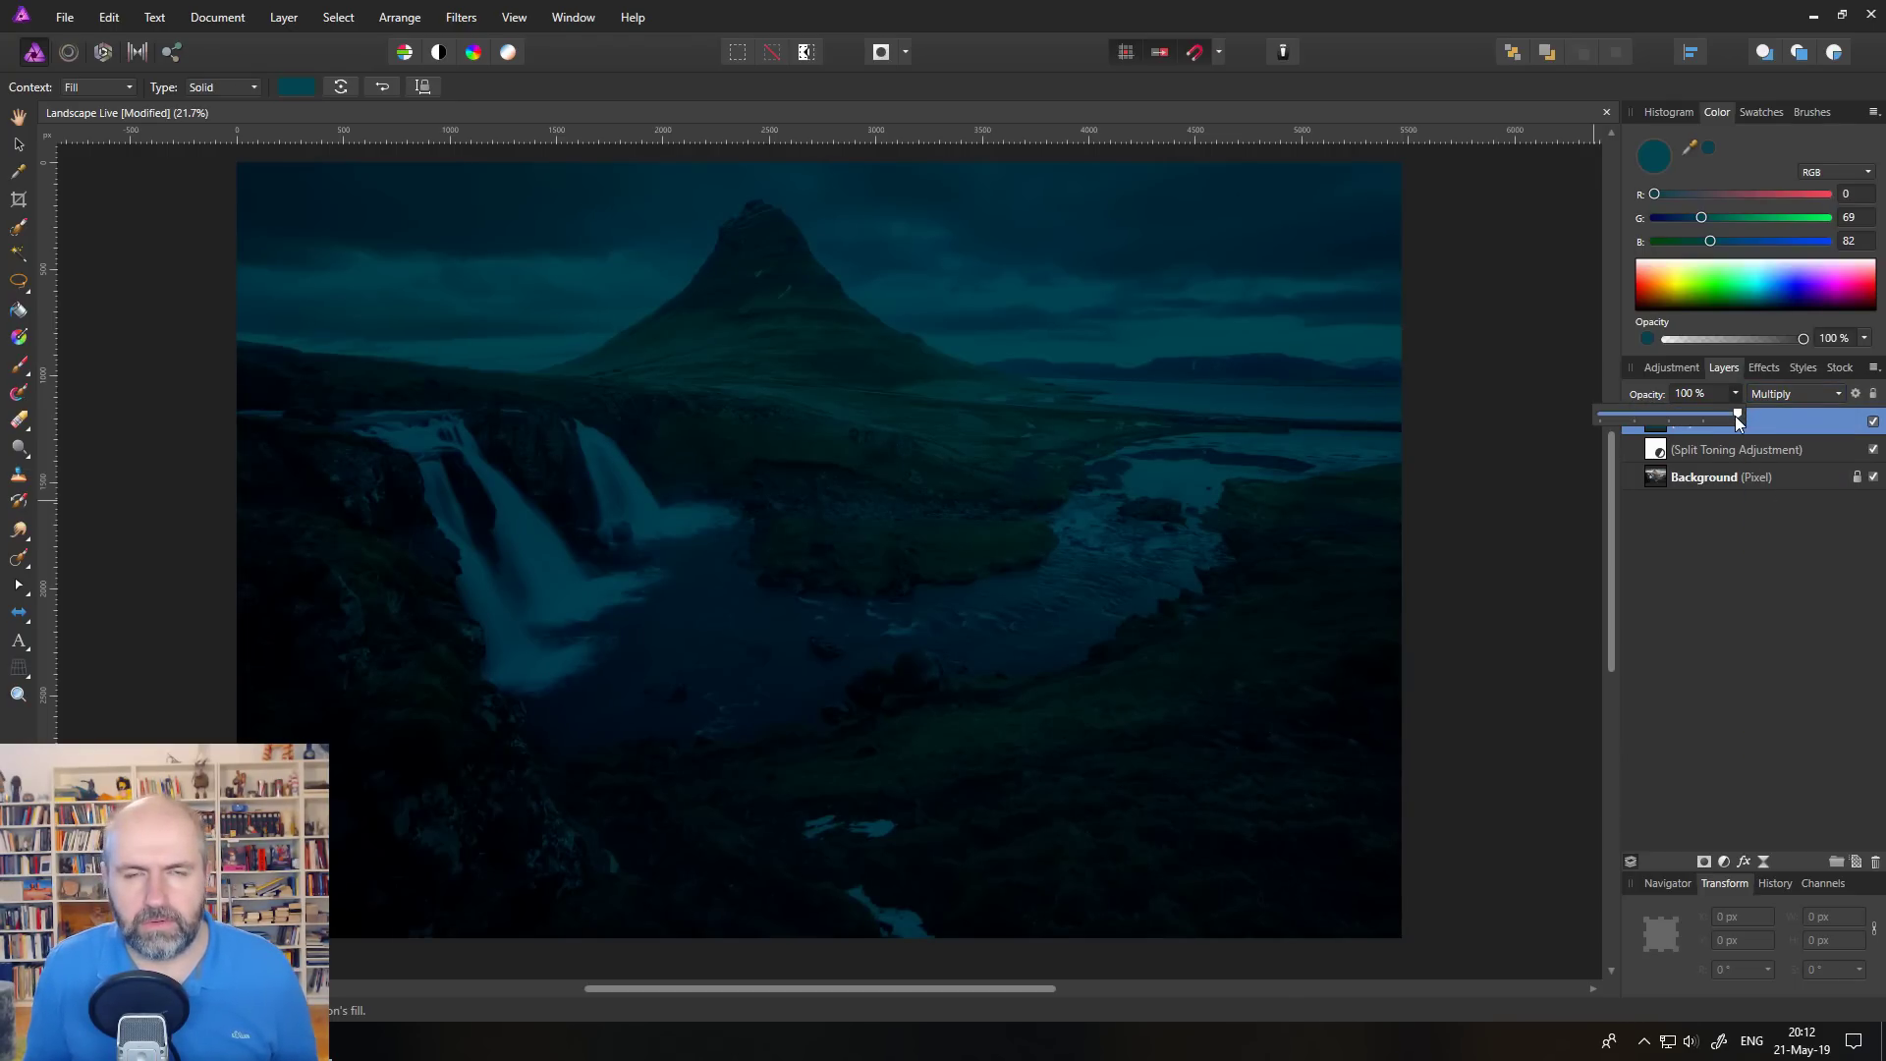
left_click_drag(1737, 421, 1720, 424)
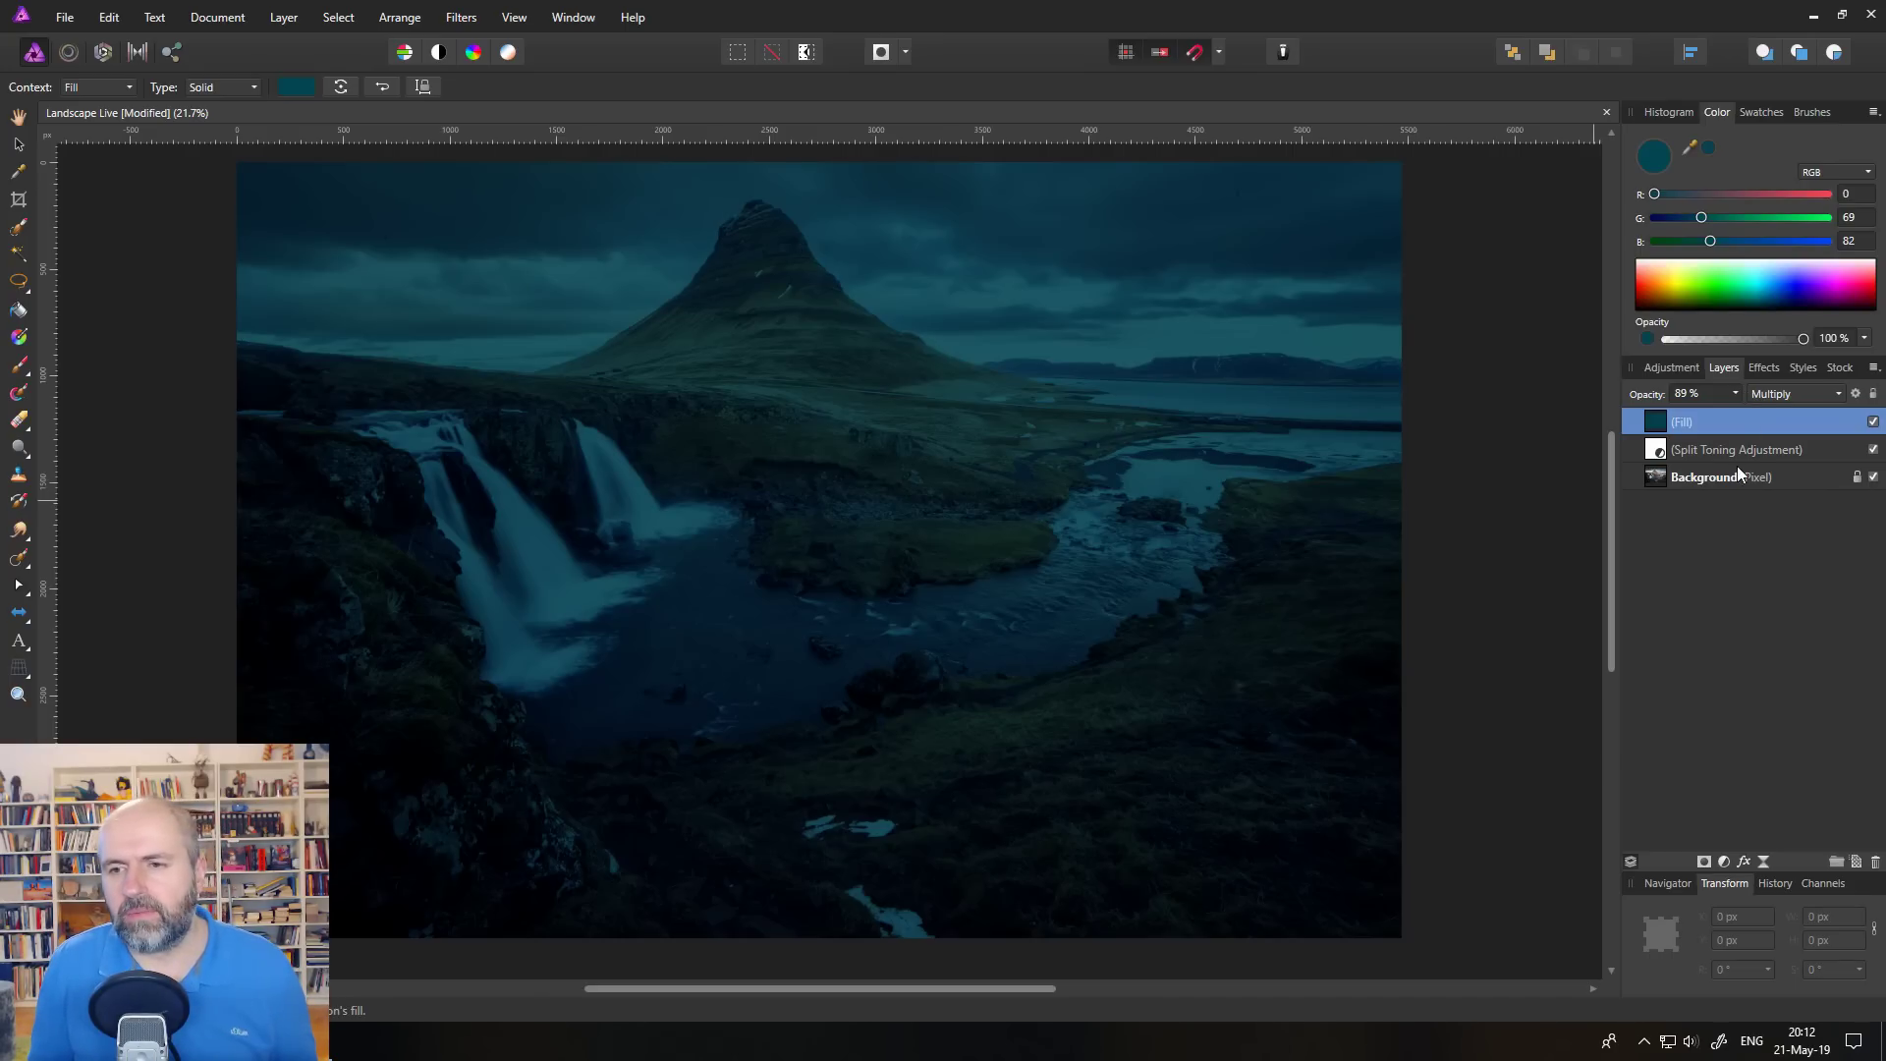
left_click(1657, 478)
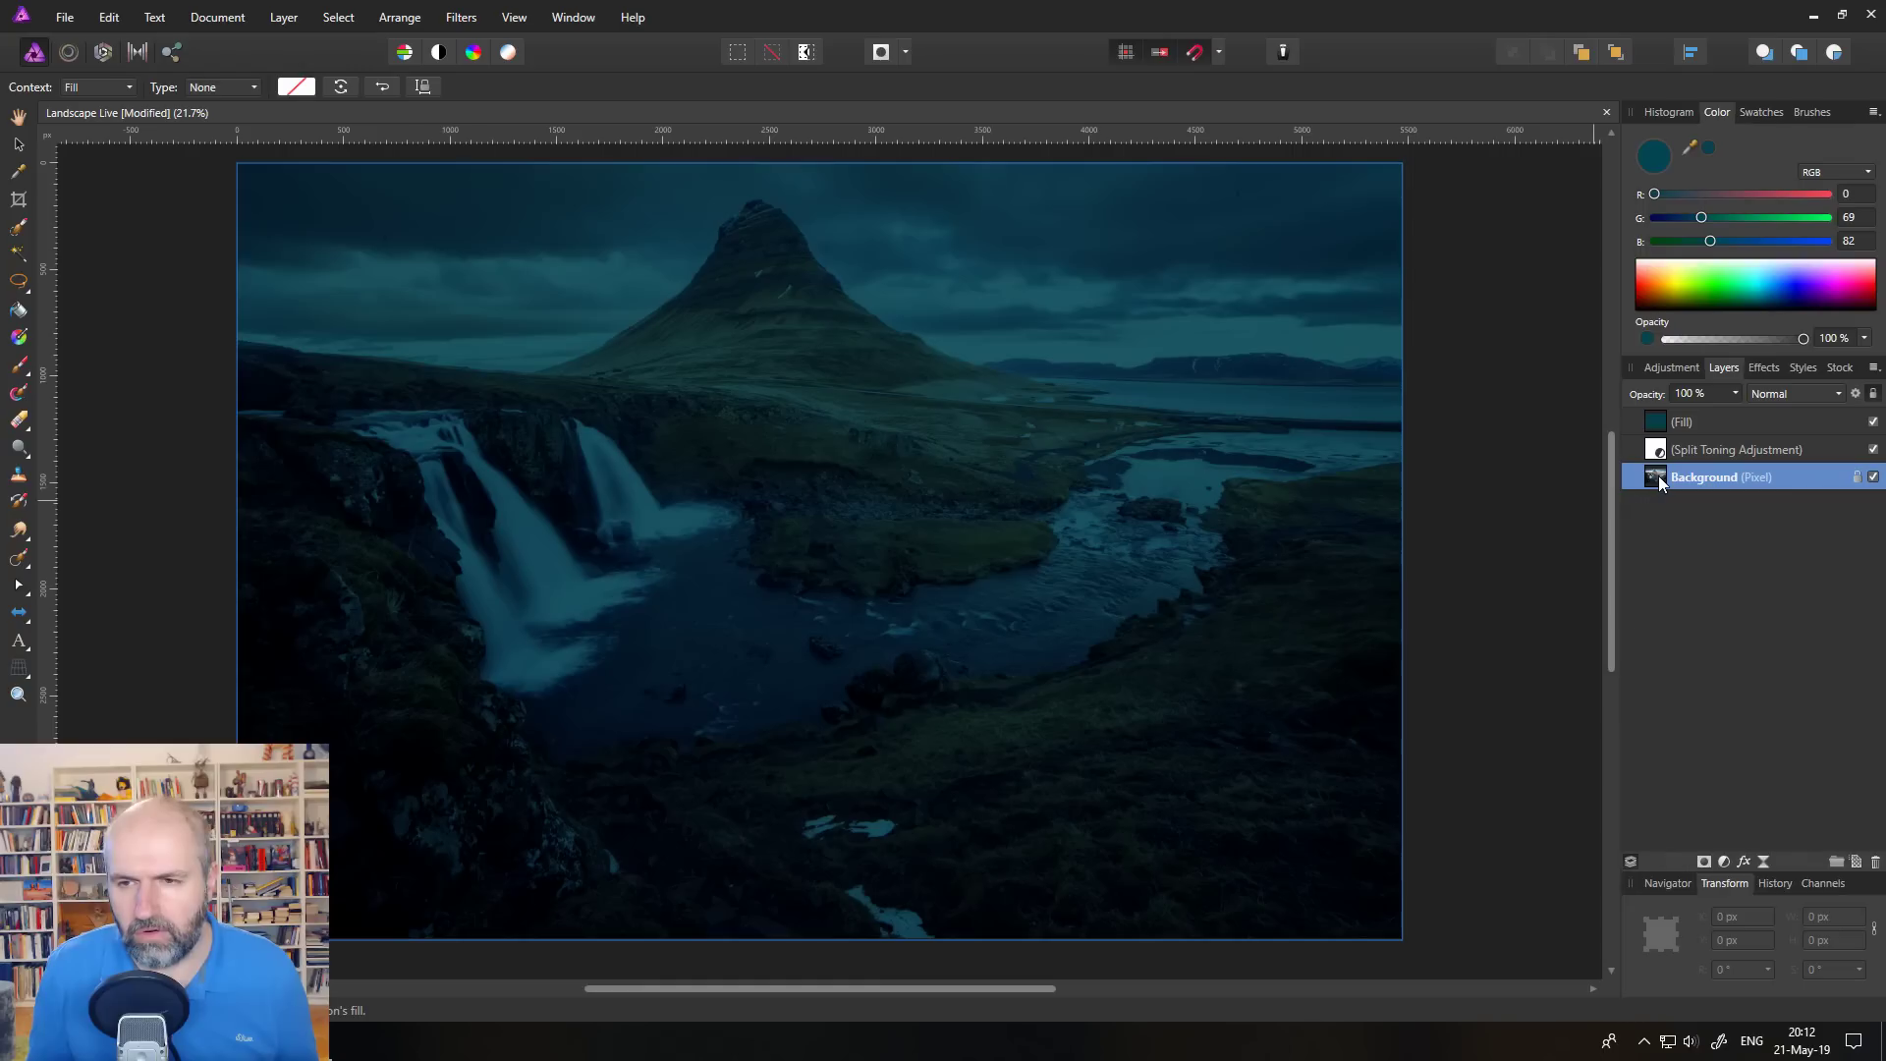
Duplicate the Background layer, move the copy to the top, and set it to Luminosity blend
right_click(1658, 476)
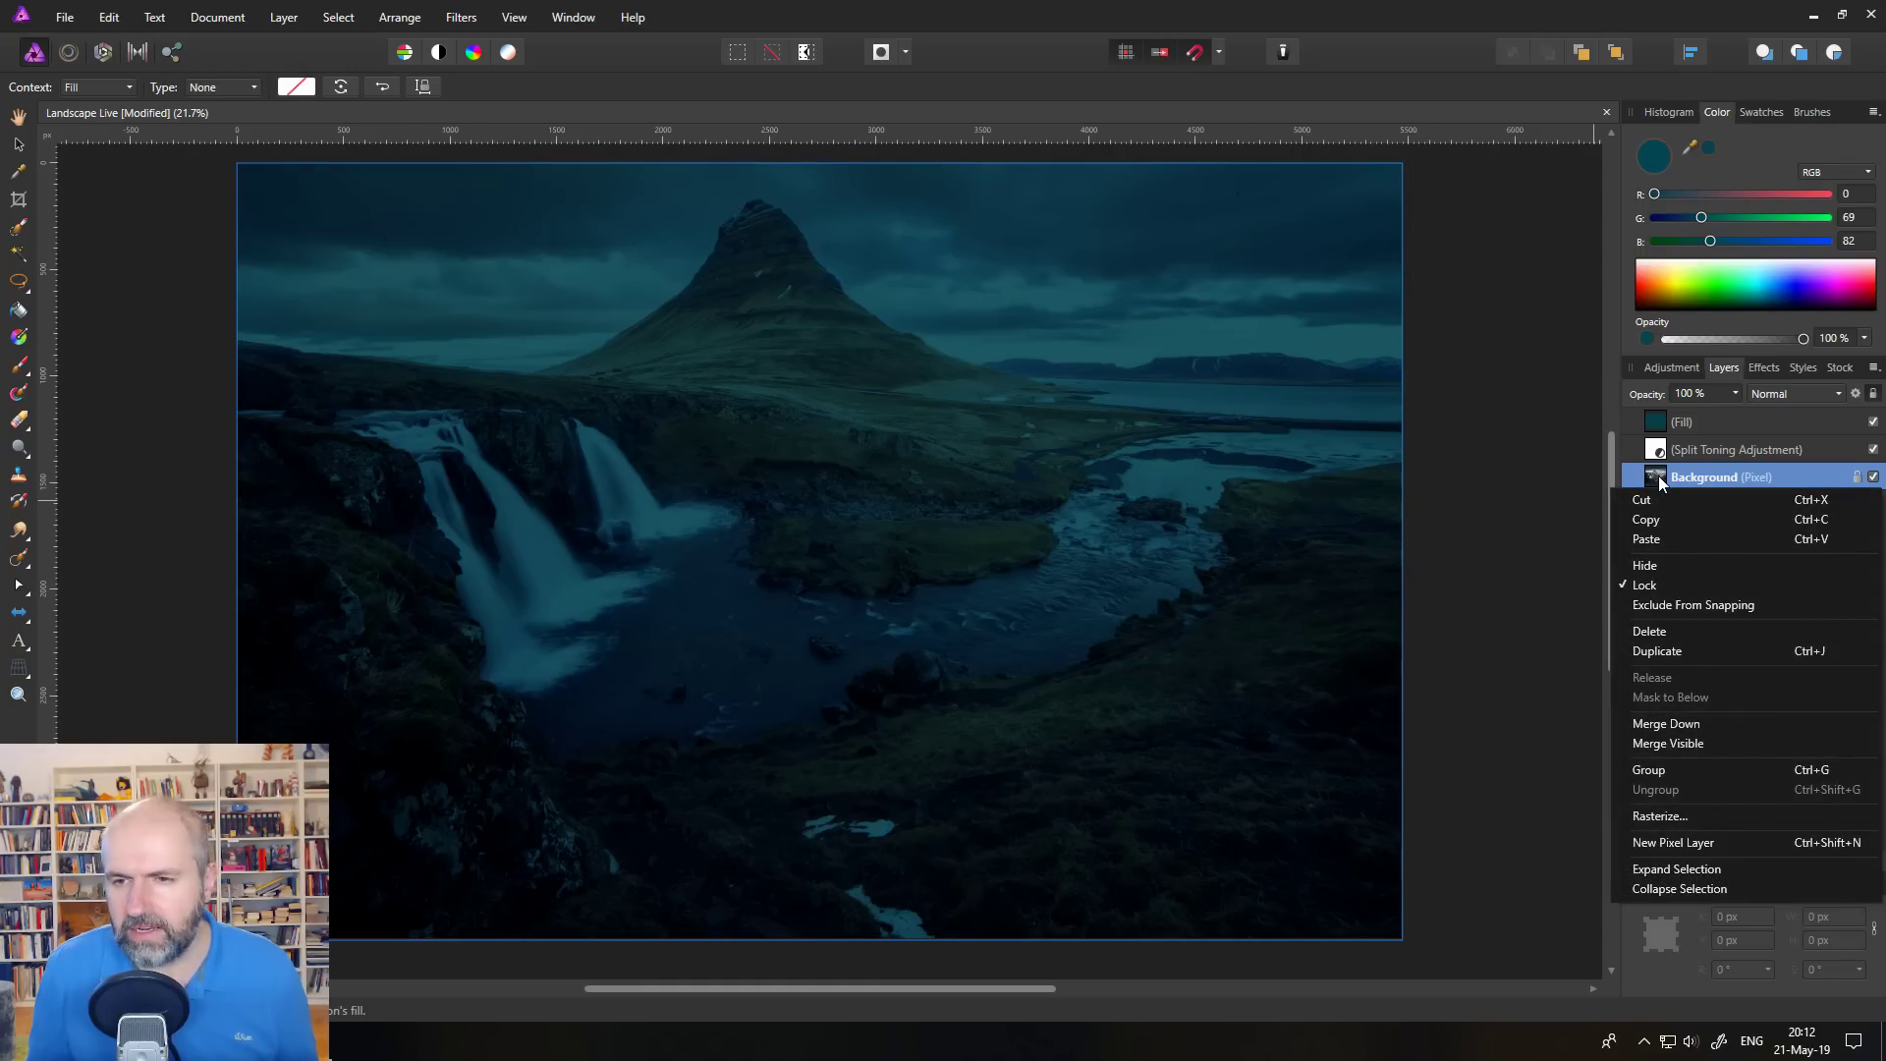
left_click(1682, 648)
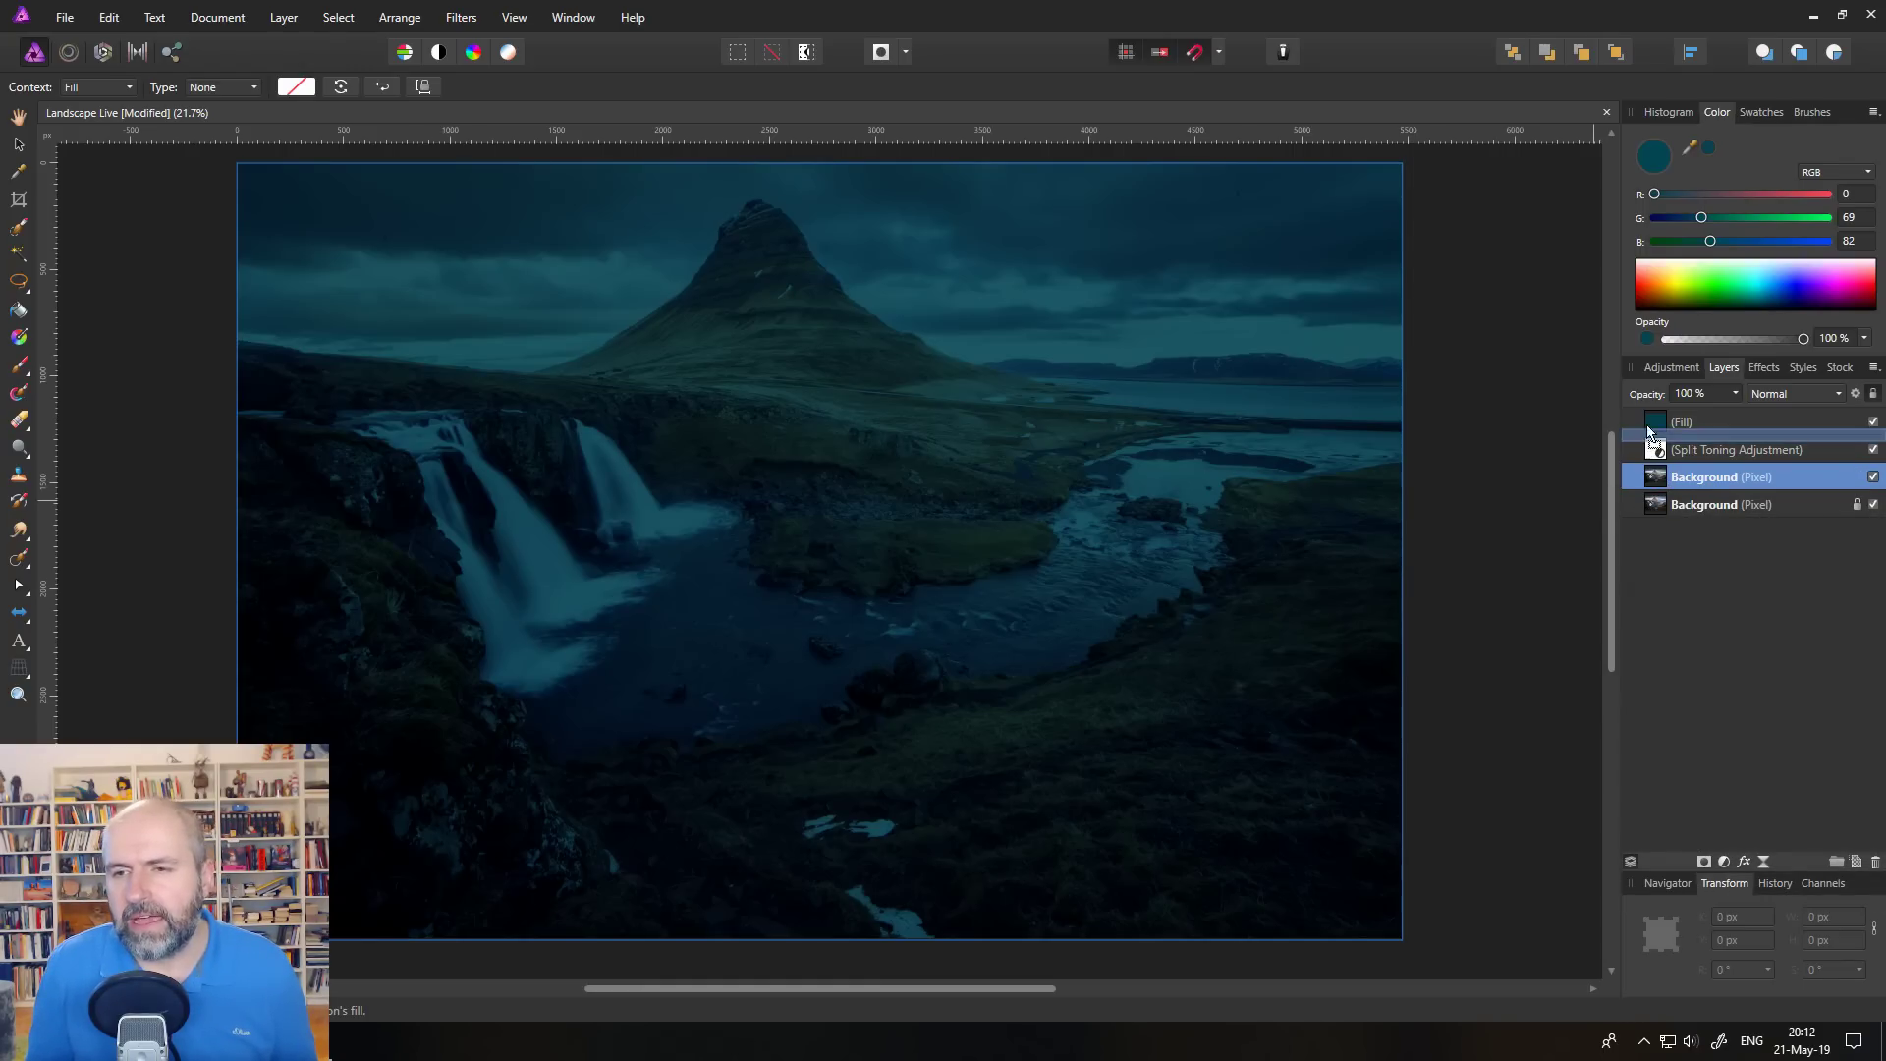
left_click_drag(1657, 477, 1650, 419)
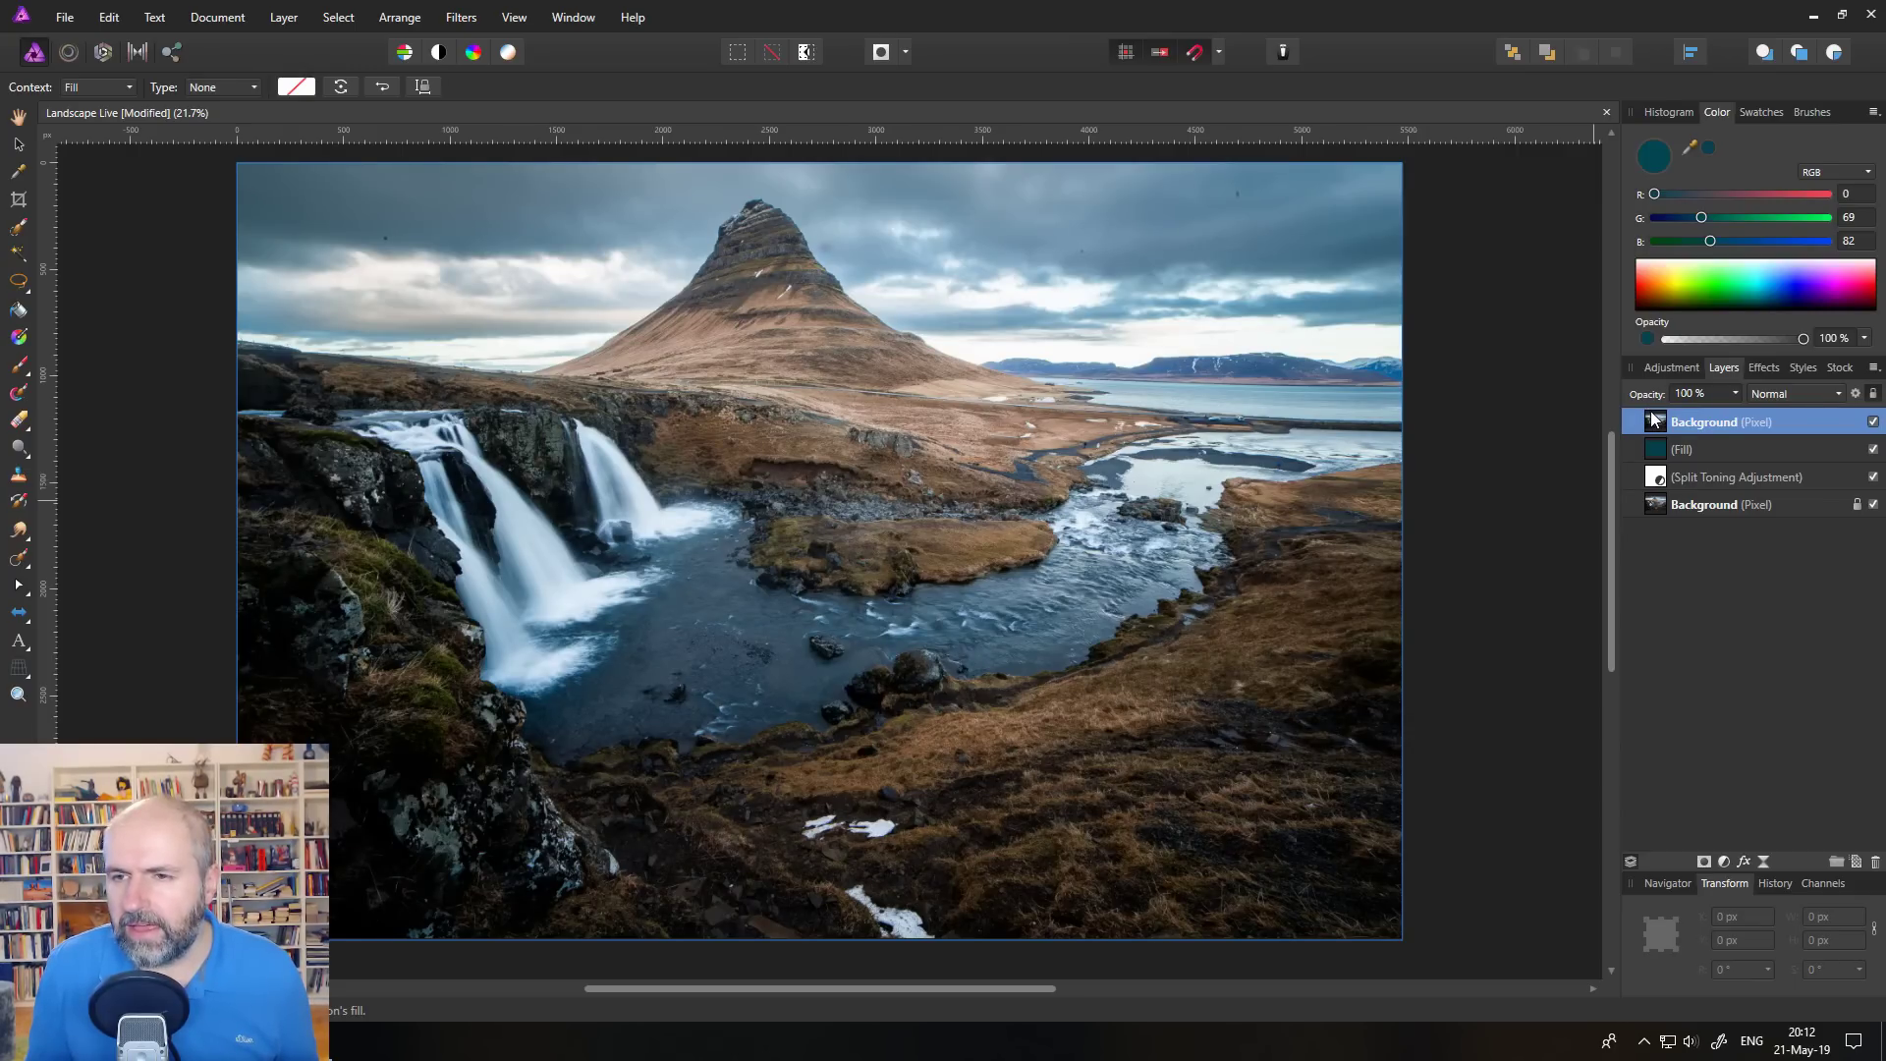
left_click(1814, 394)
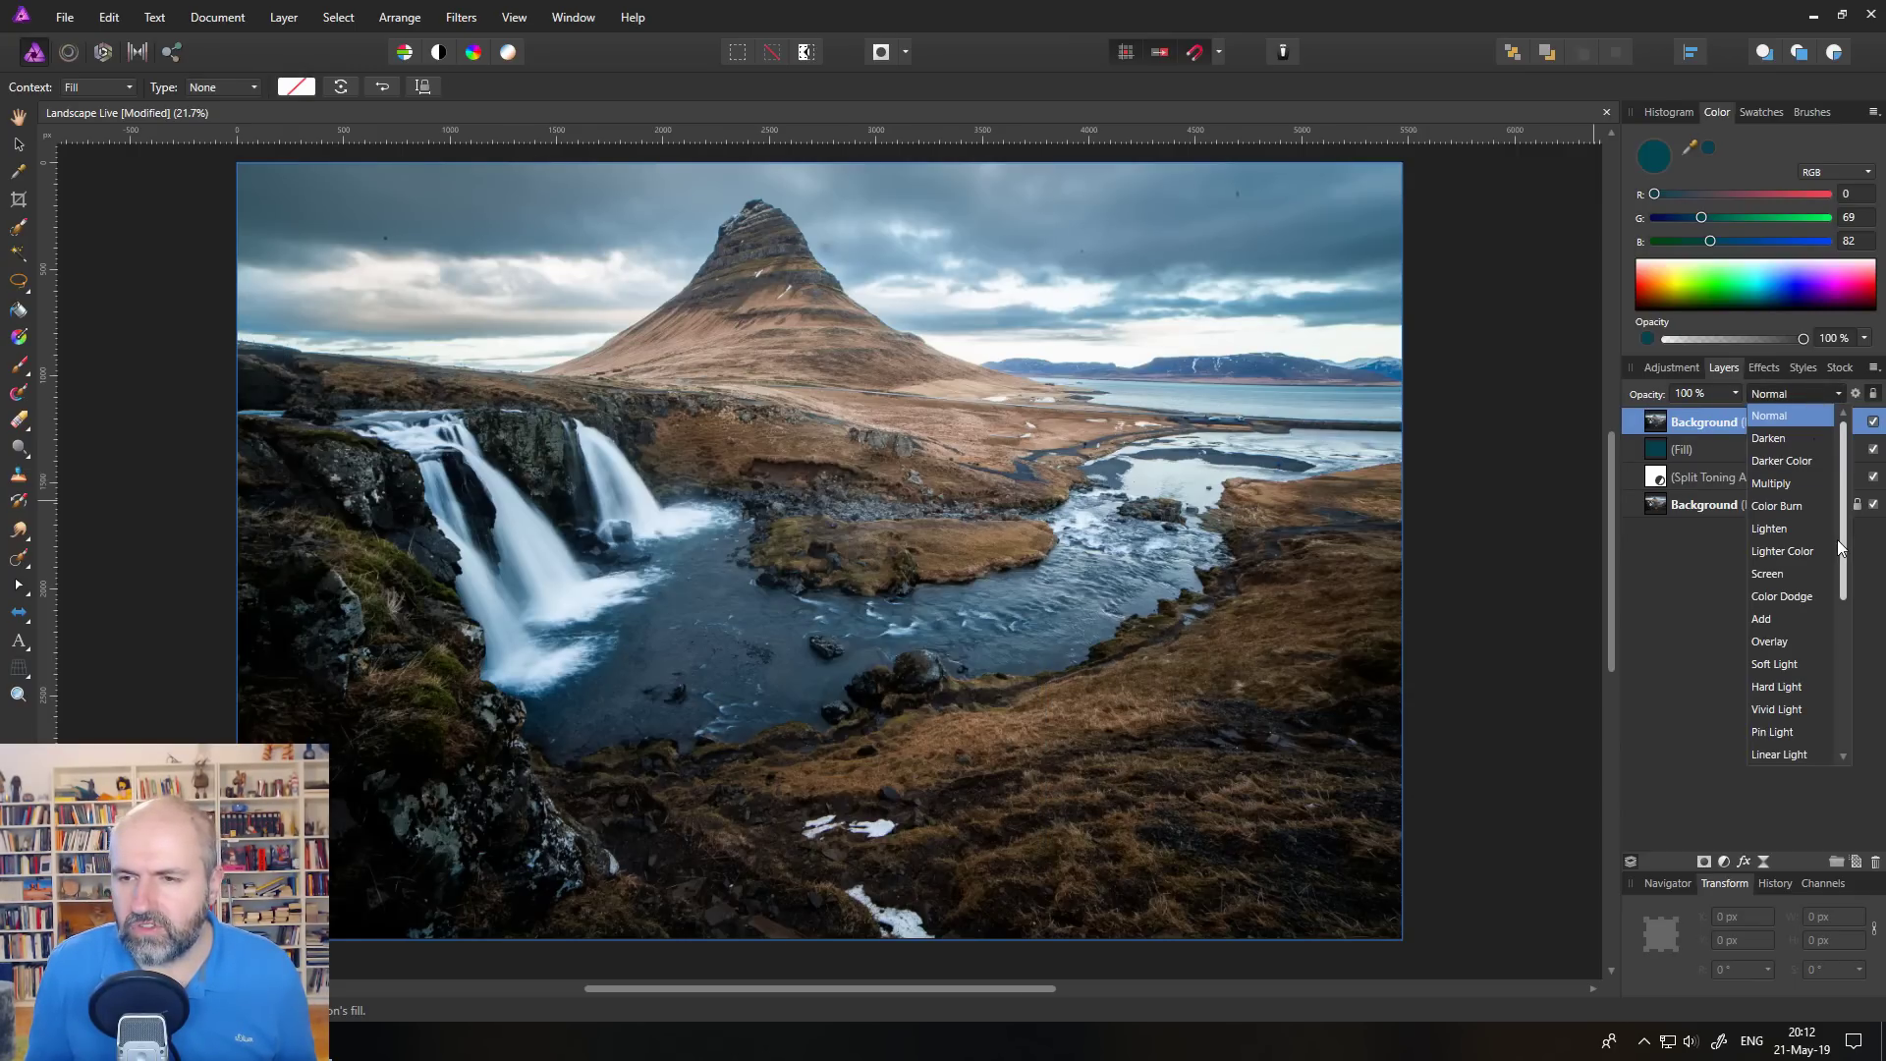
left_click_drag(1841, 550, 1839, 719)
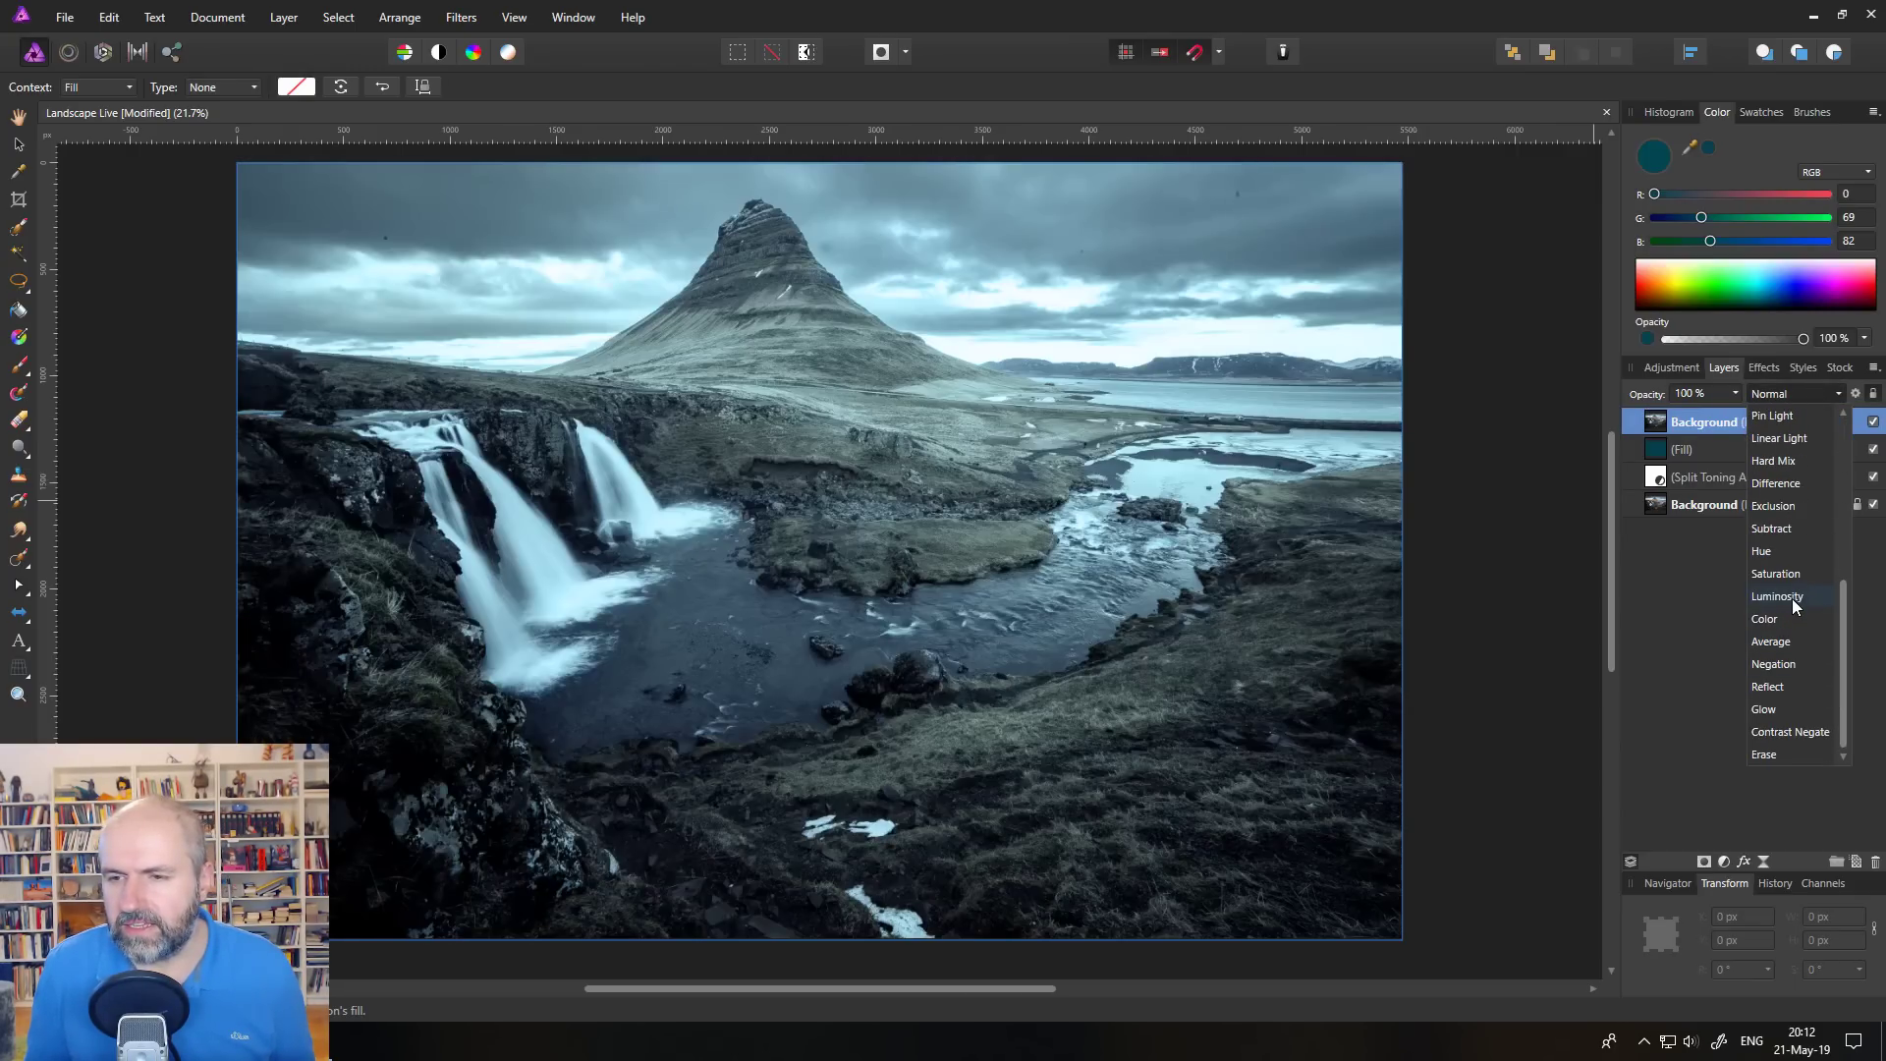
left_click(1790, 597)
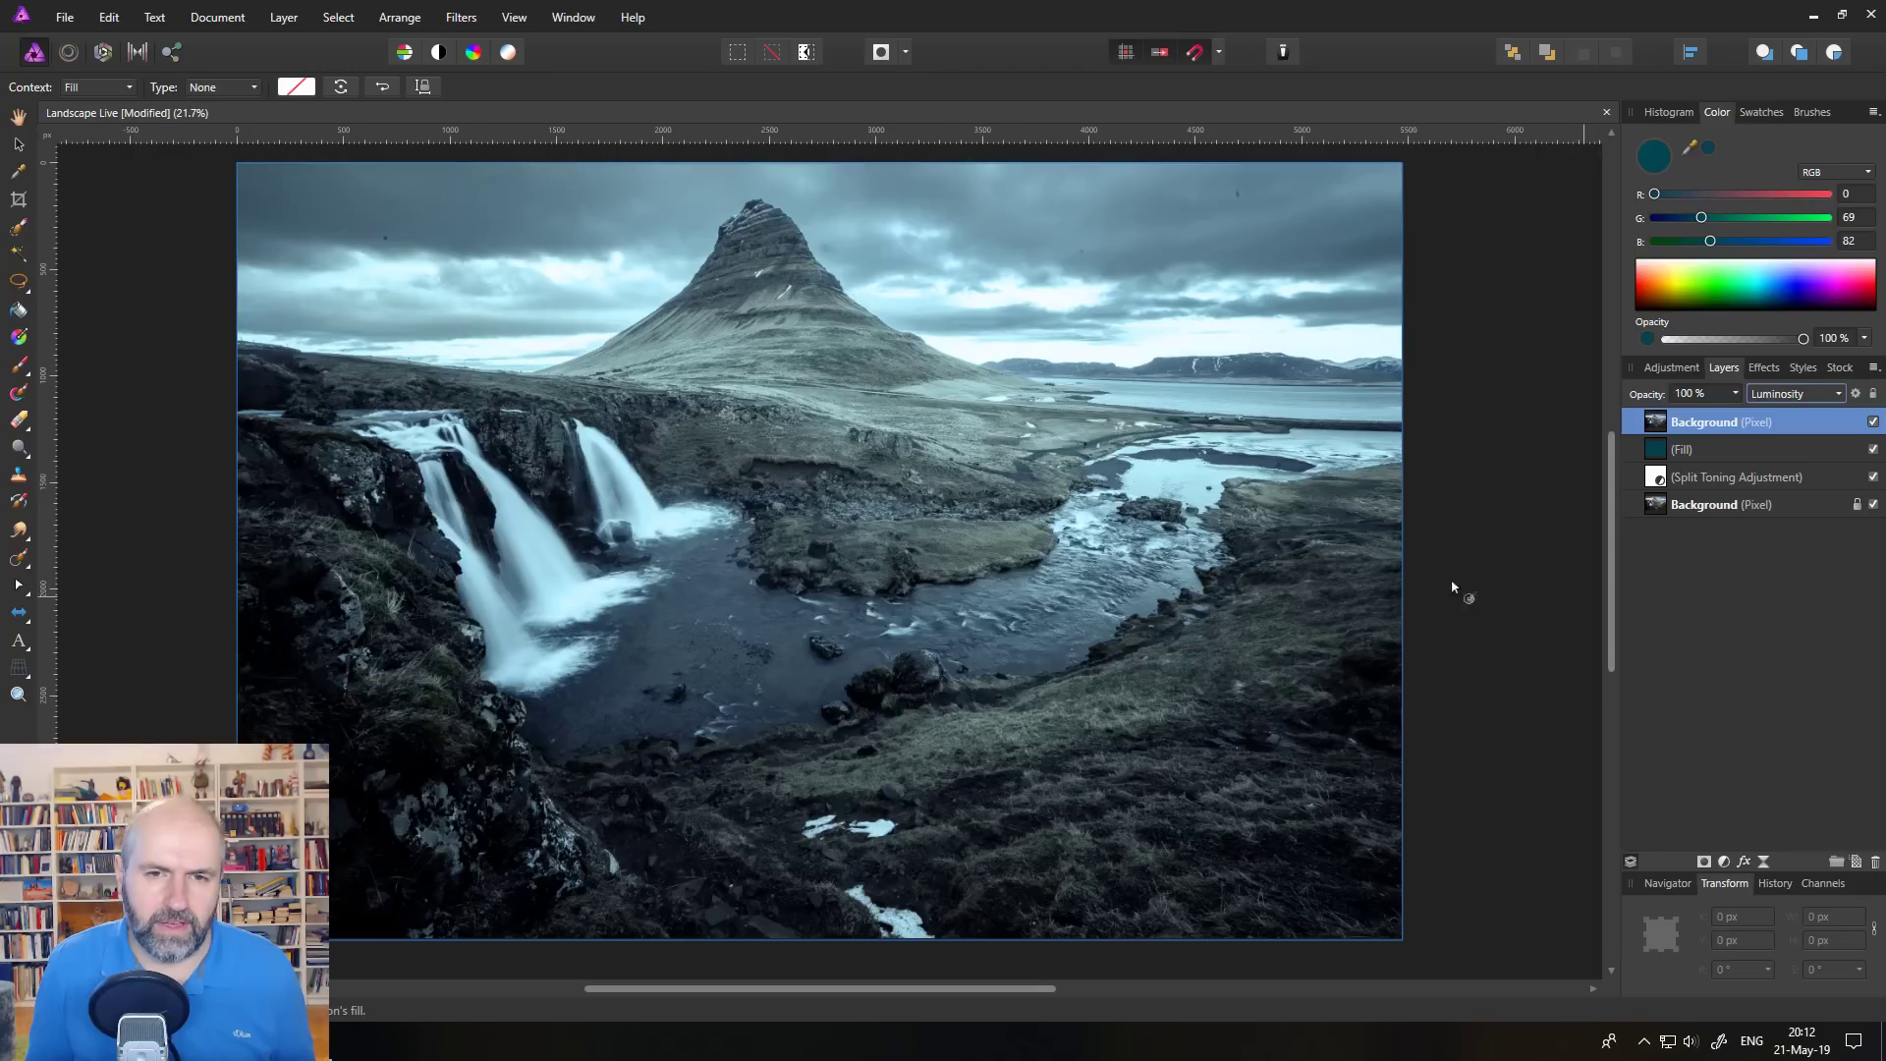
Add a Levels adjustment nested inside the top Background copy
left_click(1722, 865)
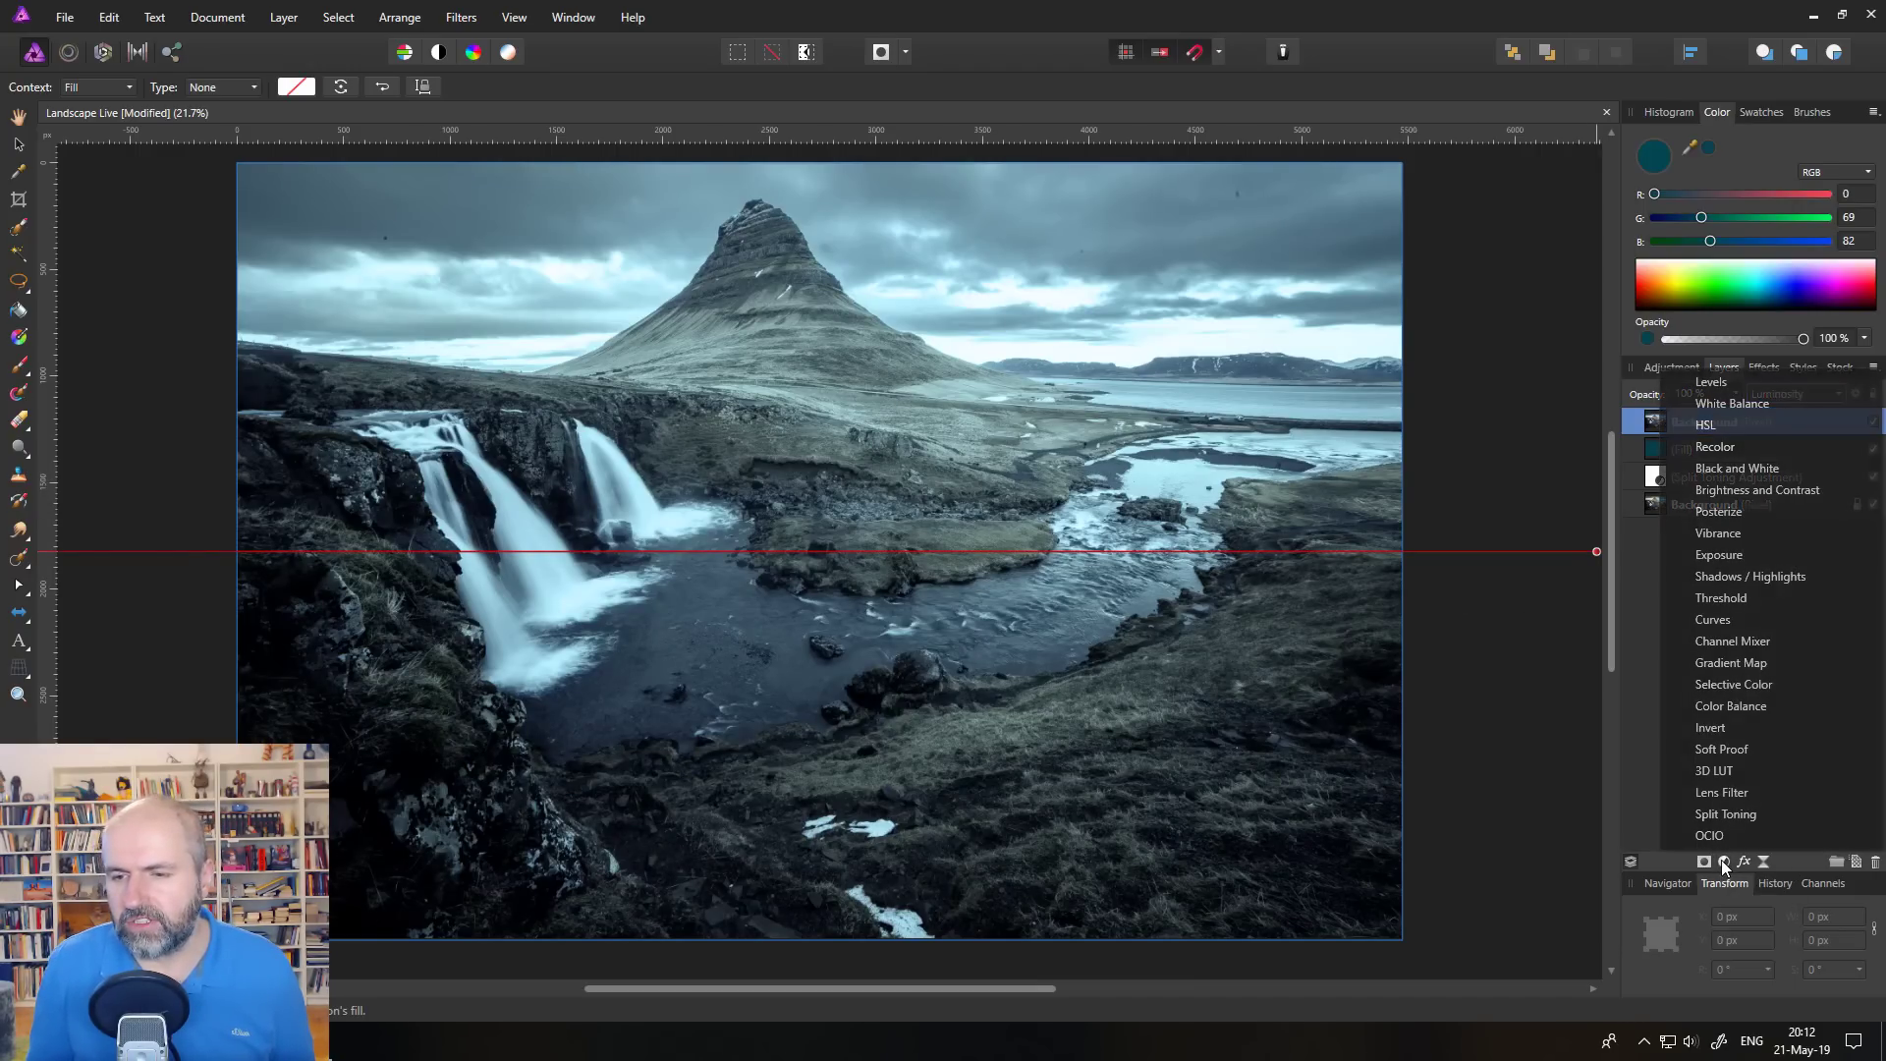
left_click(1710, 385)
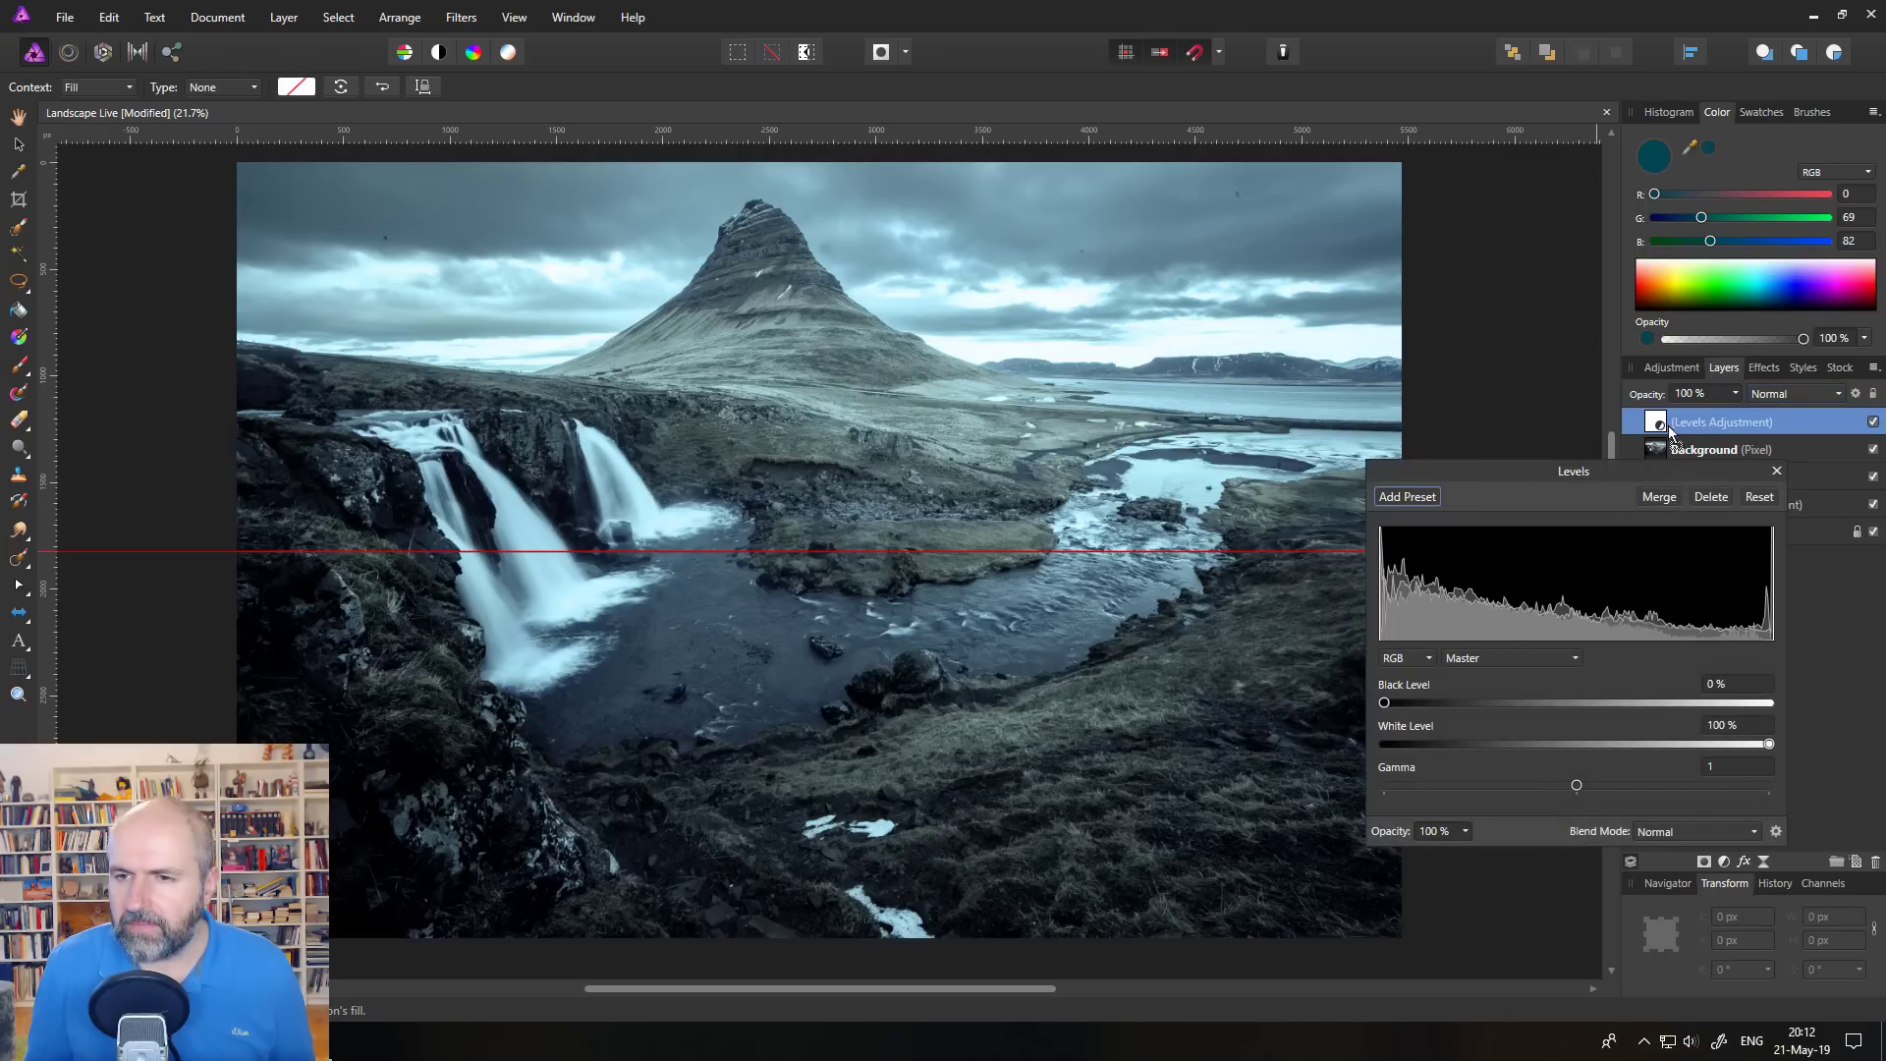
left_click_drag(1690, 457, 1659, 566)
Rename the top pixel layer to 'Lumi'
left_click(1633, 423)
double_click(1704, 423)
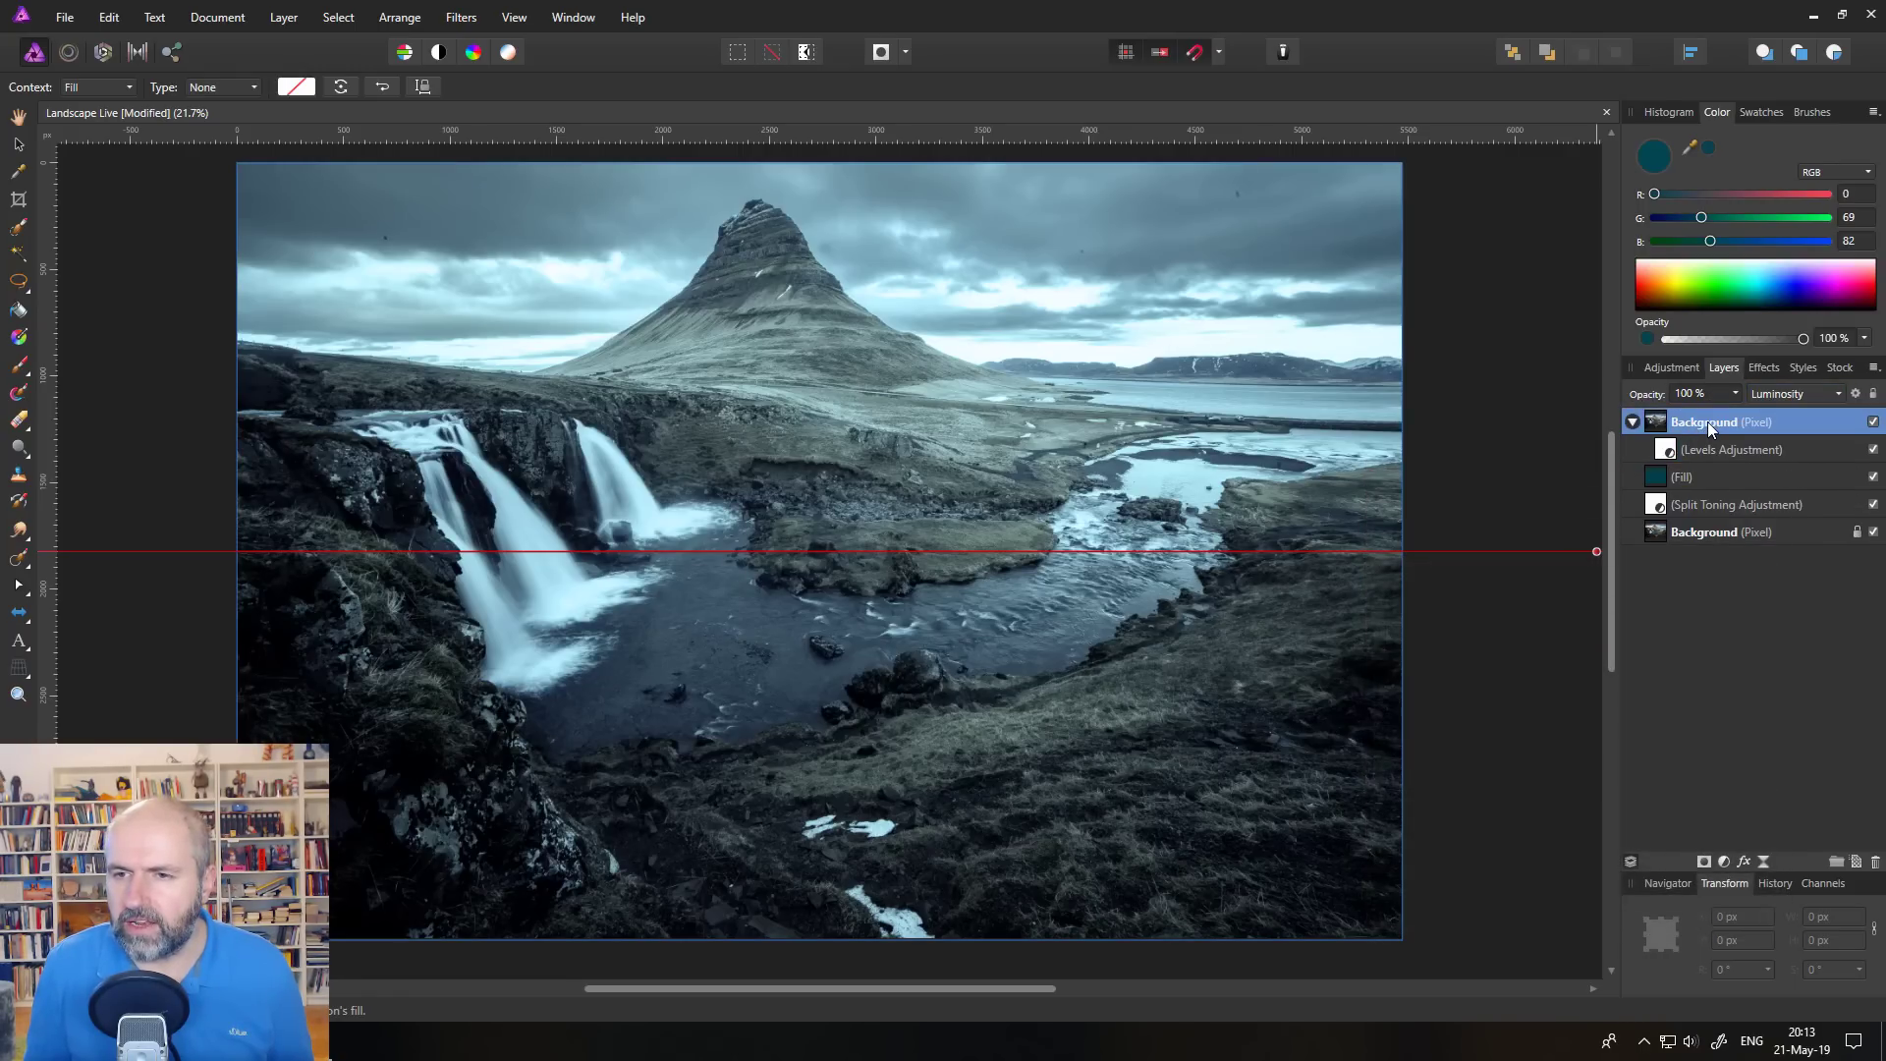
type("Lumi")
key("Return")
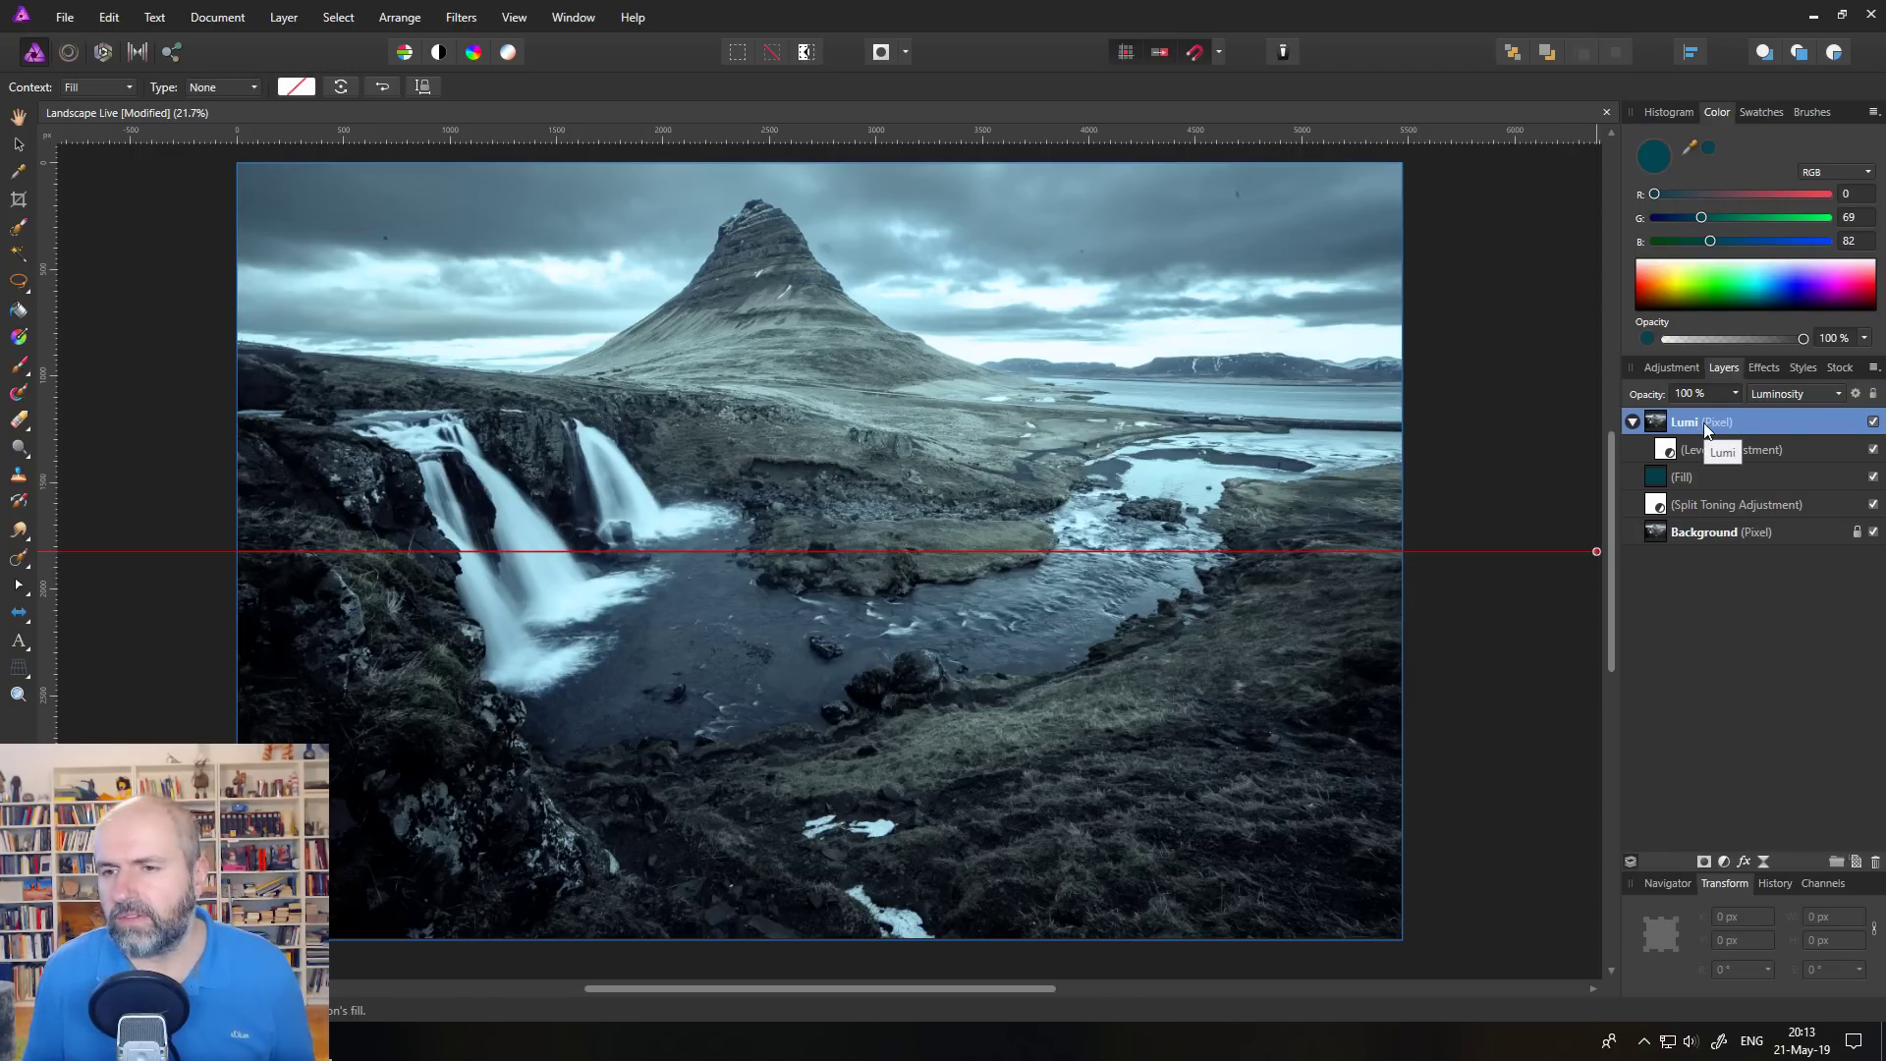
Nest a Black & White adjustment in Lumi and darken its Red, Yellow and Blue sliders
left_click(1723, 863)
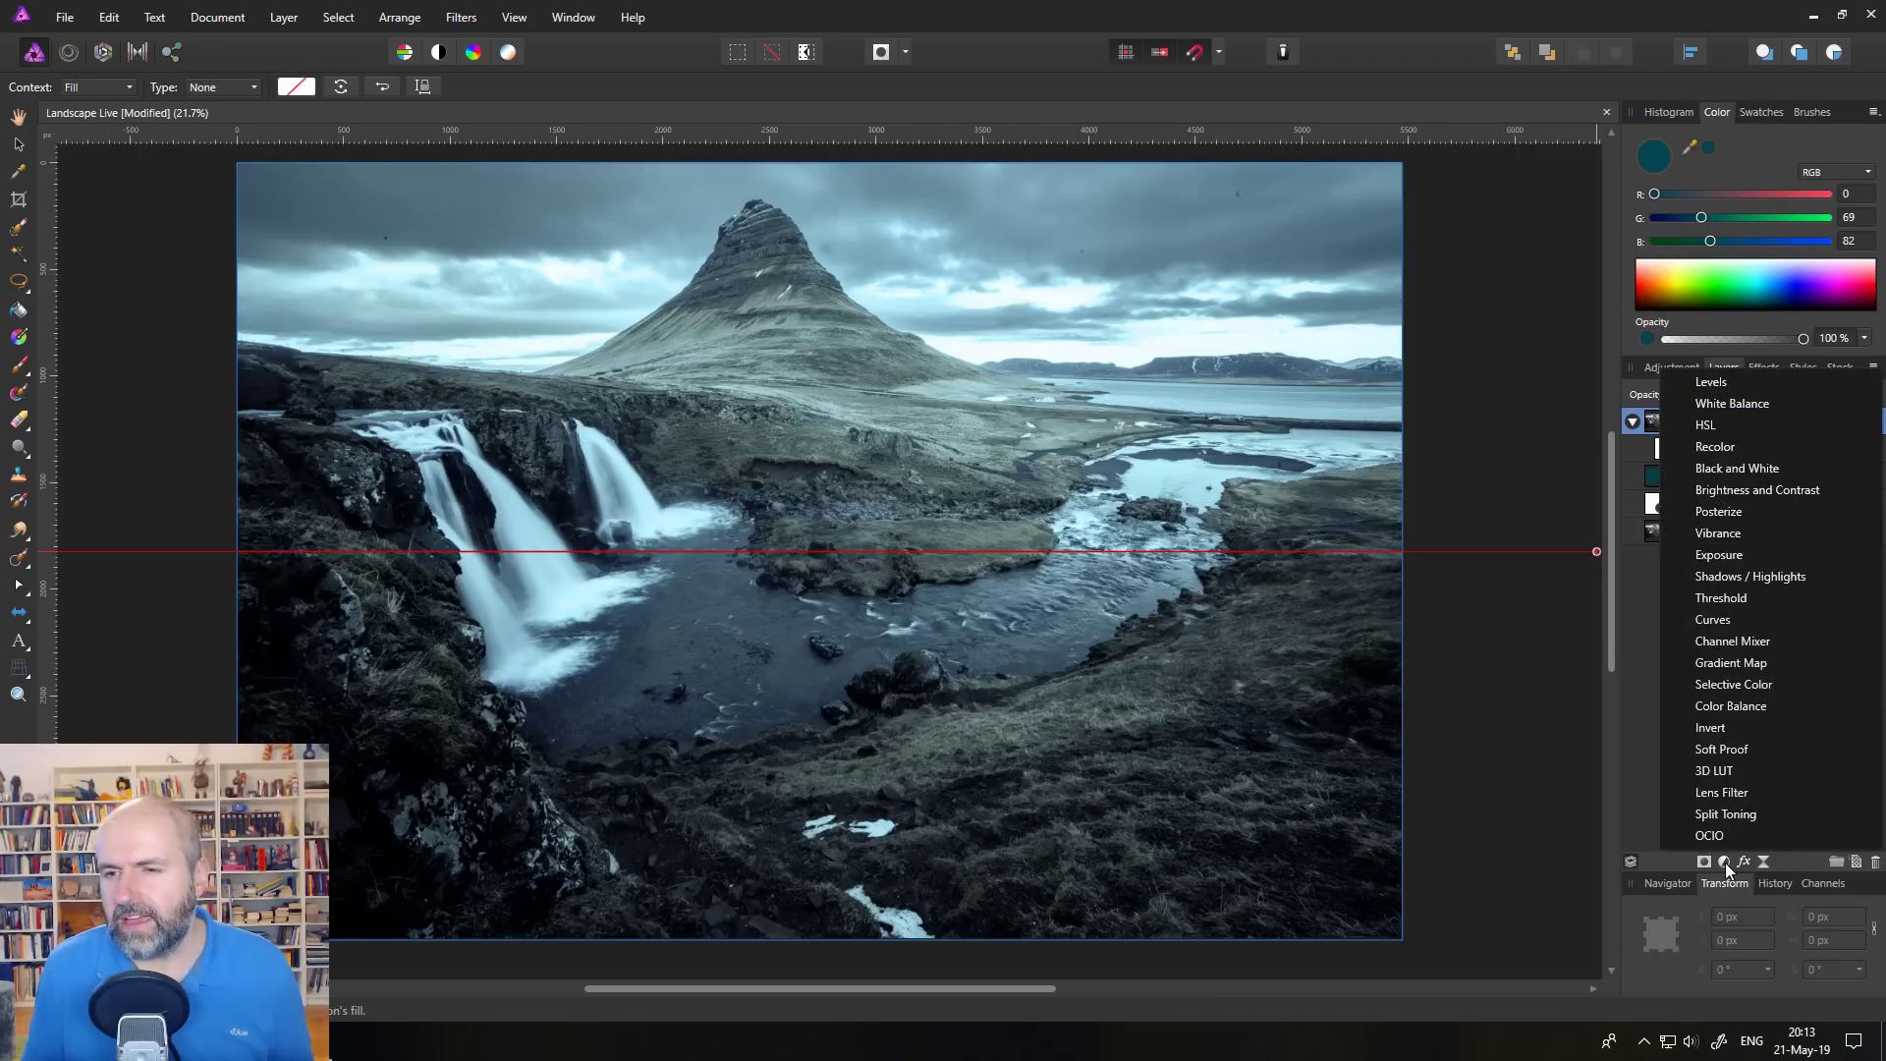
left_click(1727, 471)
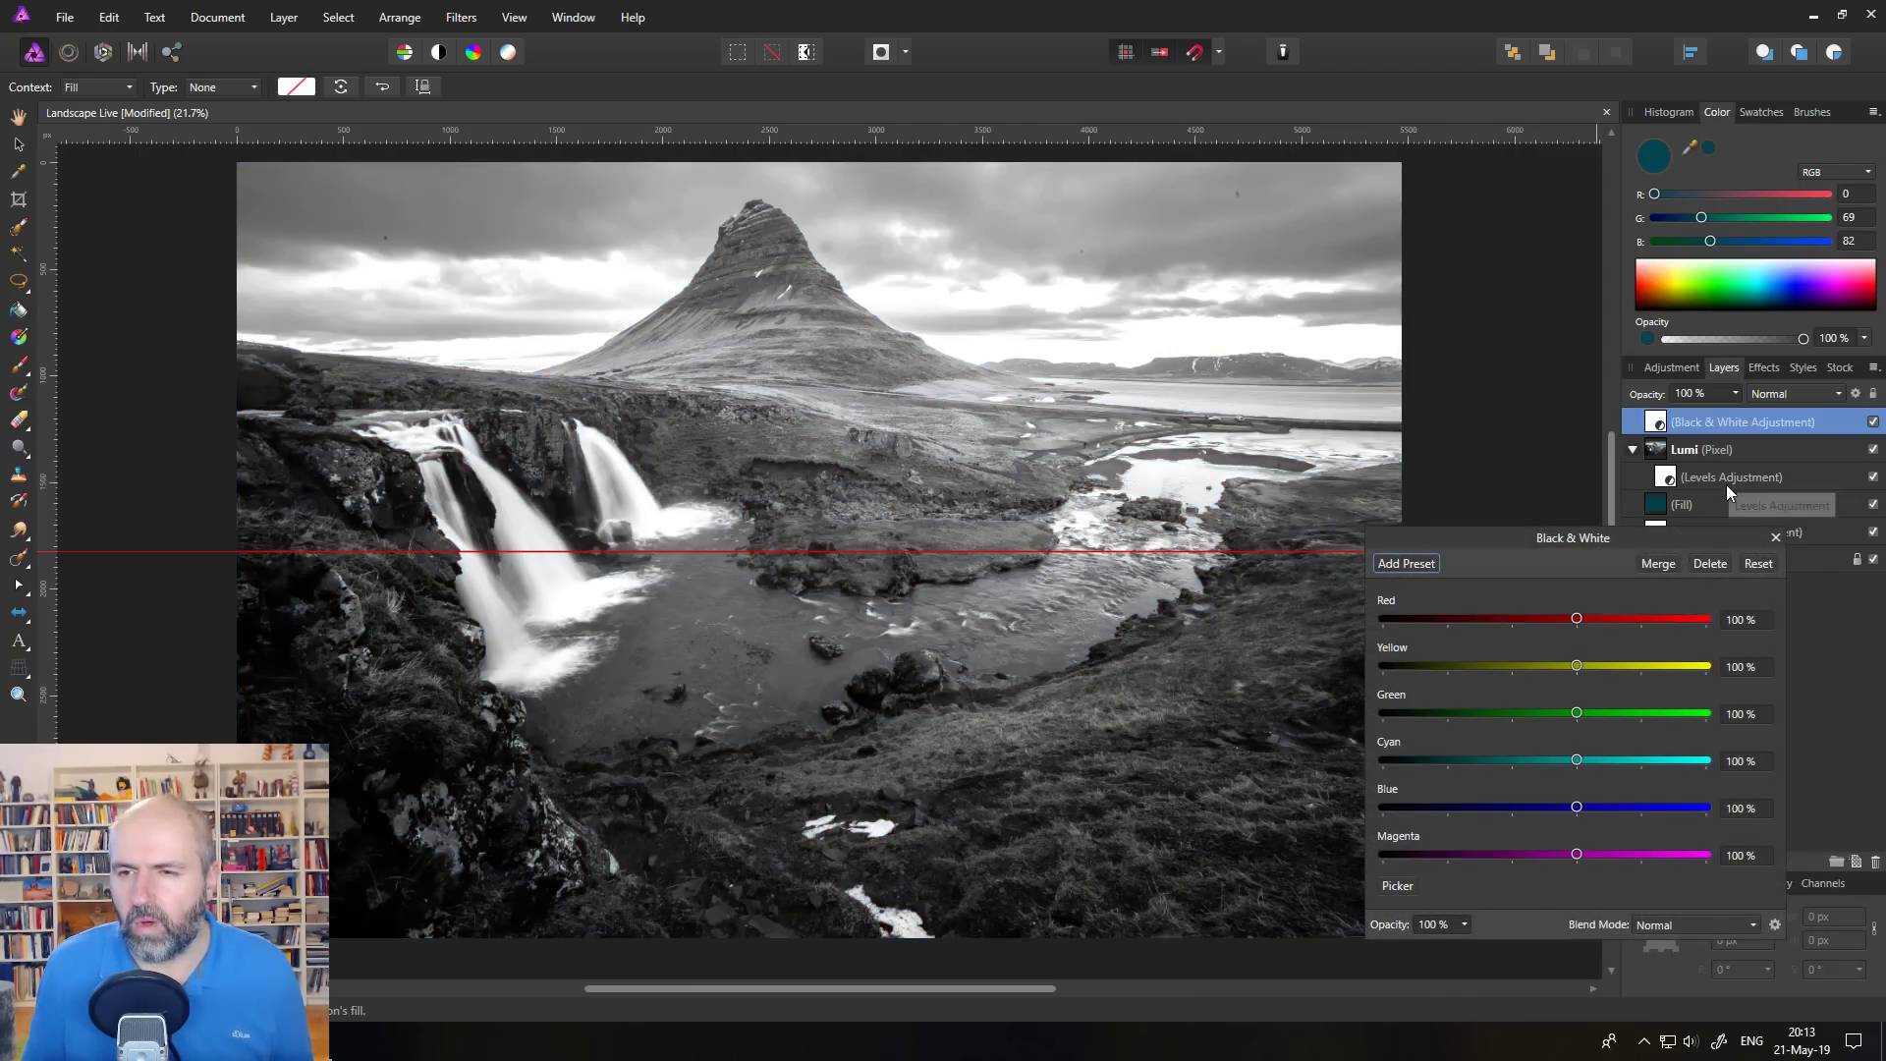
left_click_drag(1660, 431, 1676, 470)
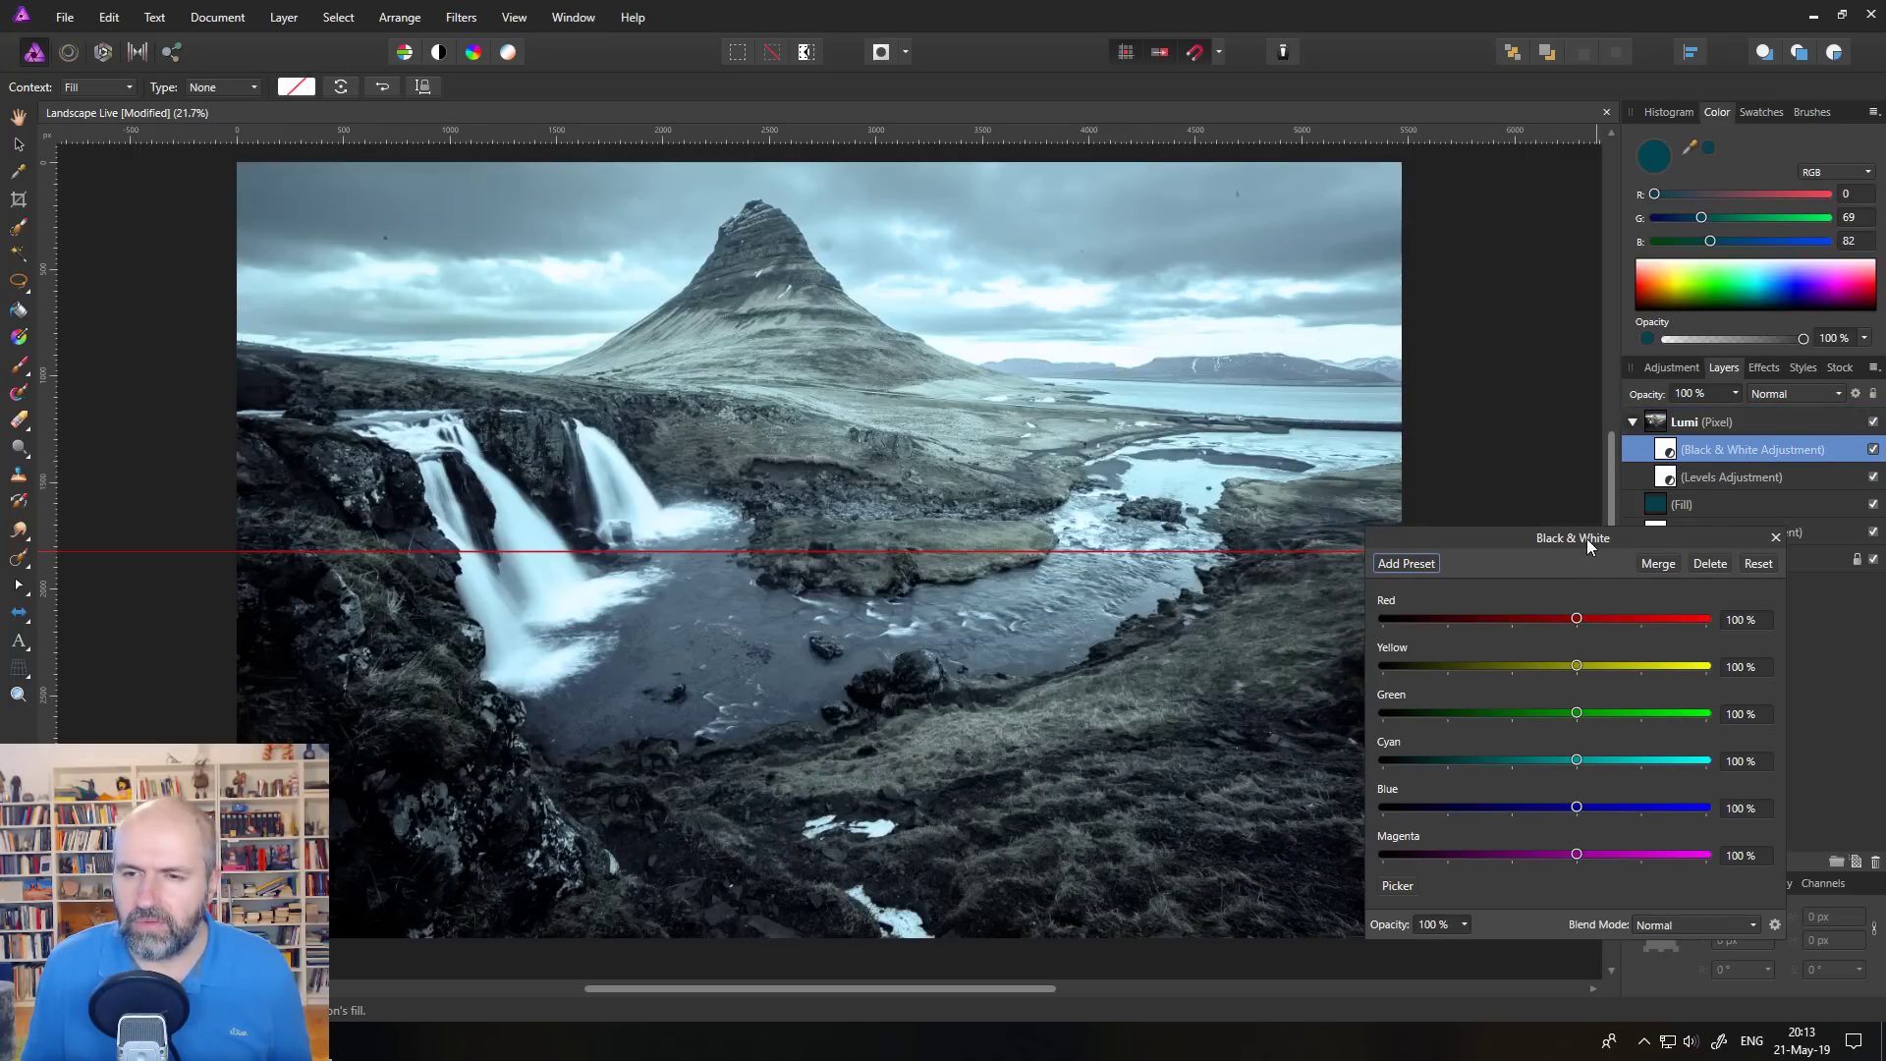
left_click_drag(1588, 546, 1403, 472)
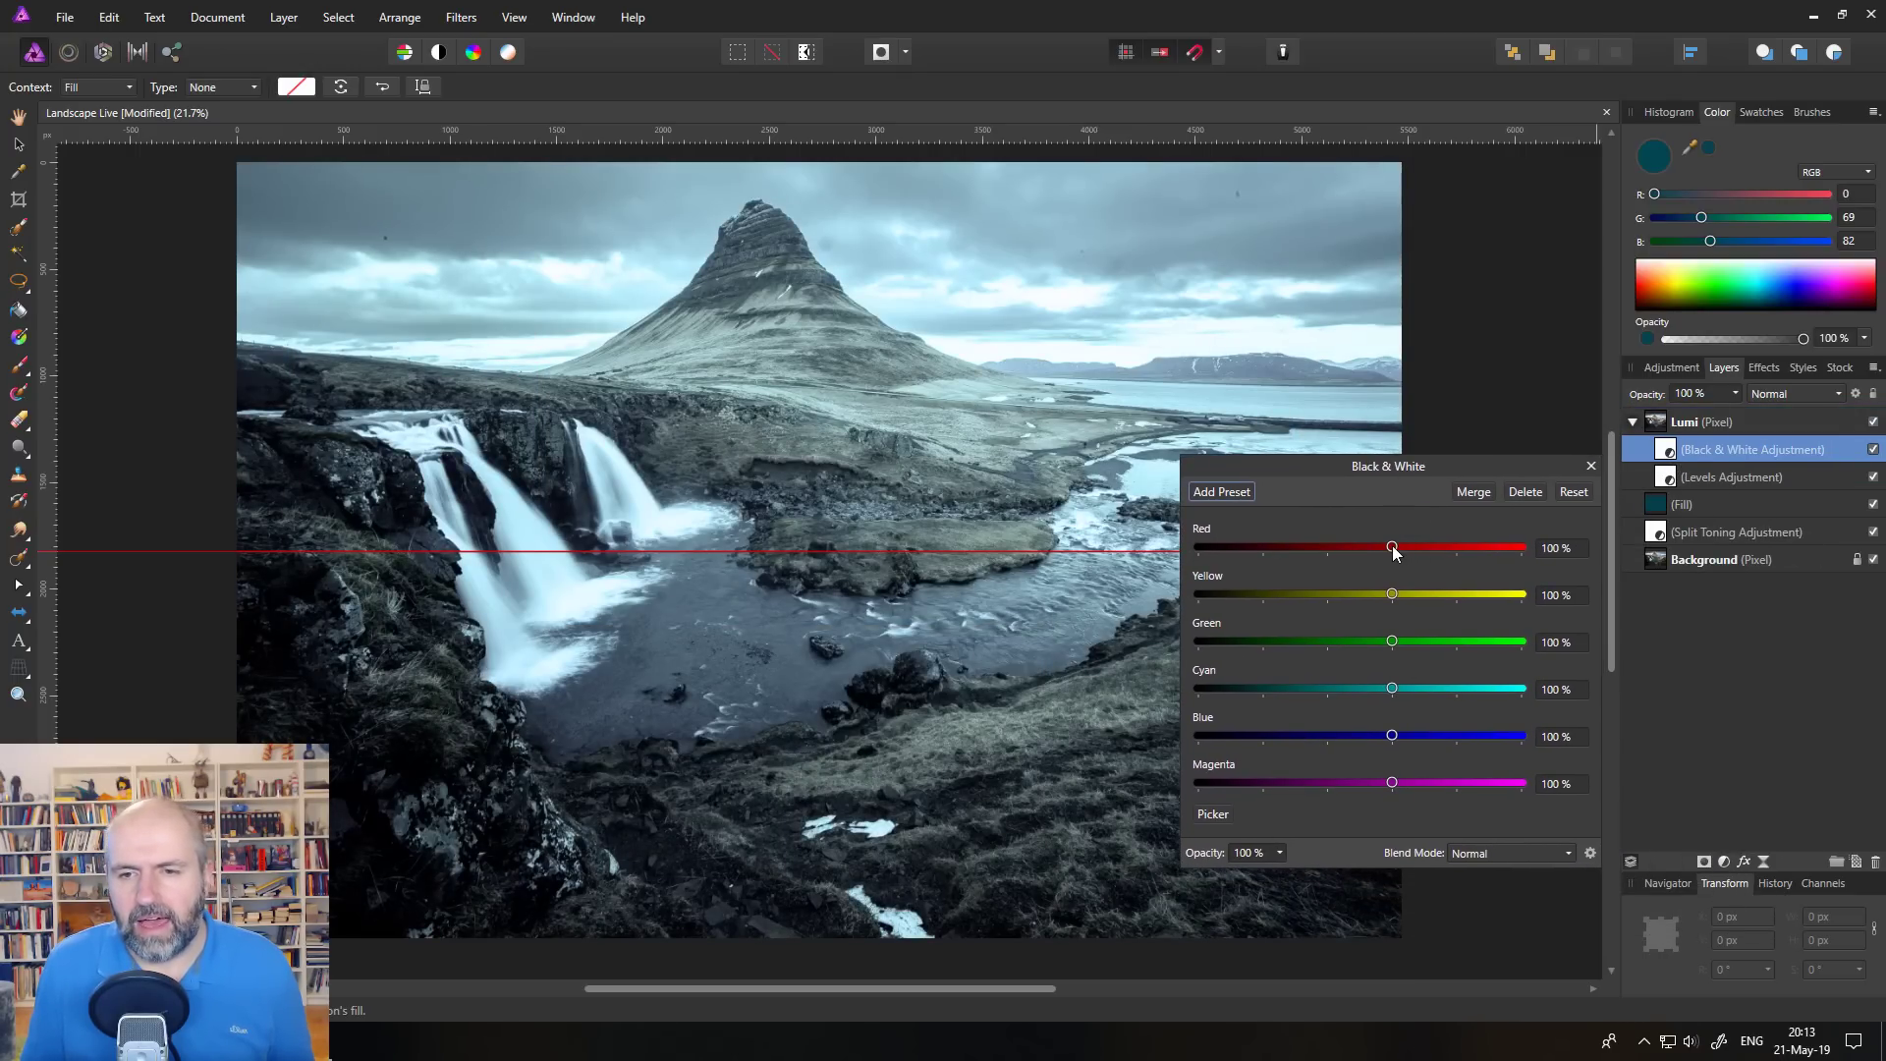
mouse_move(1391, 551)
left_mouse_down()
mouse_move(1154, 550)
mouse_move(1406, 551)
mouse_move(1279, 548)
left_mouse_up()
mouse_move(1391, 594)
left_mouse_down()
mouse_move(1359, 601)
mouse_move(1293, 690)
left_mouse_up()
left_click_drag(1391, 736, 1339, 737)
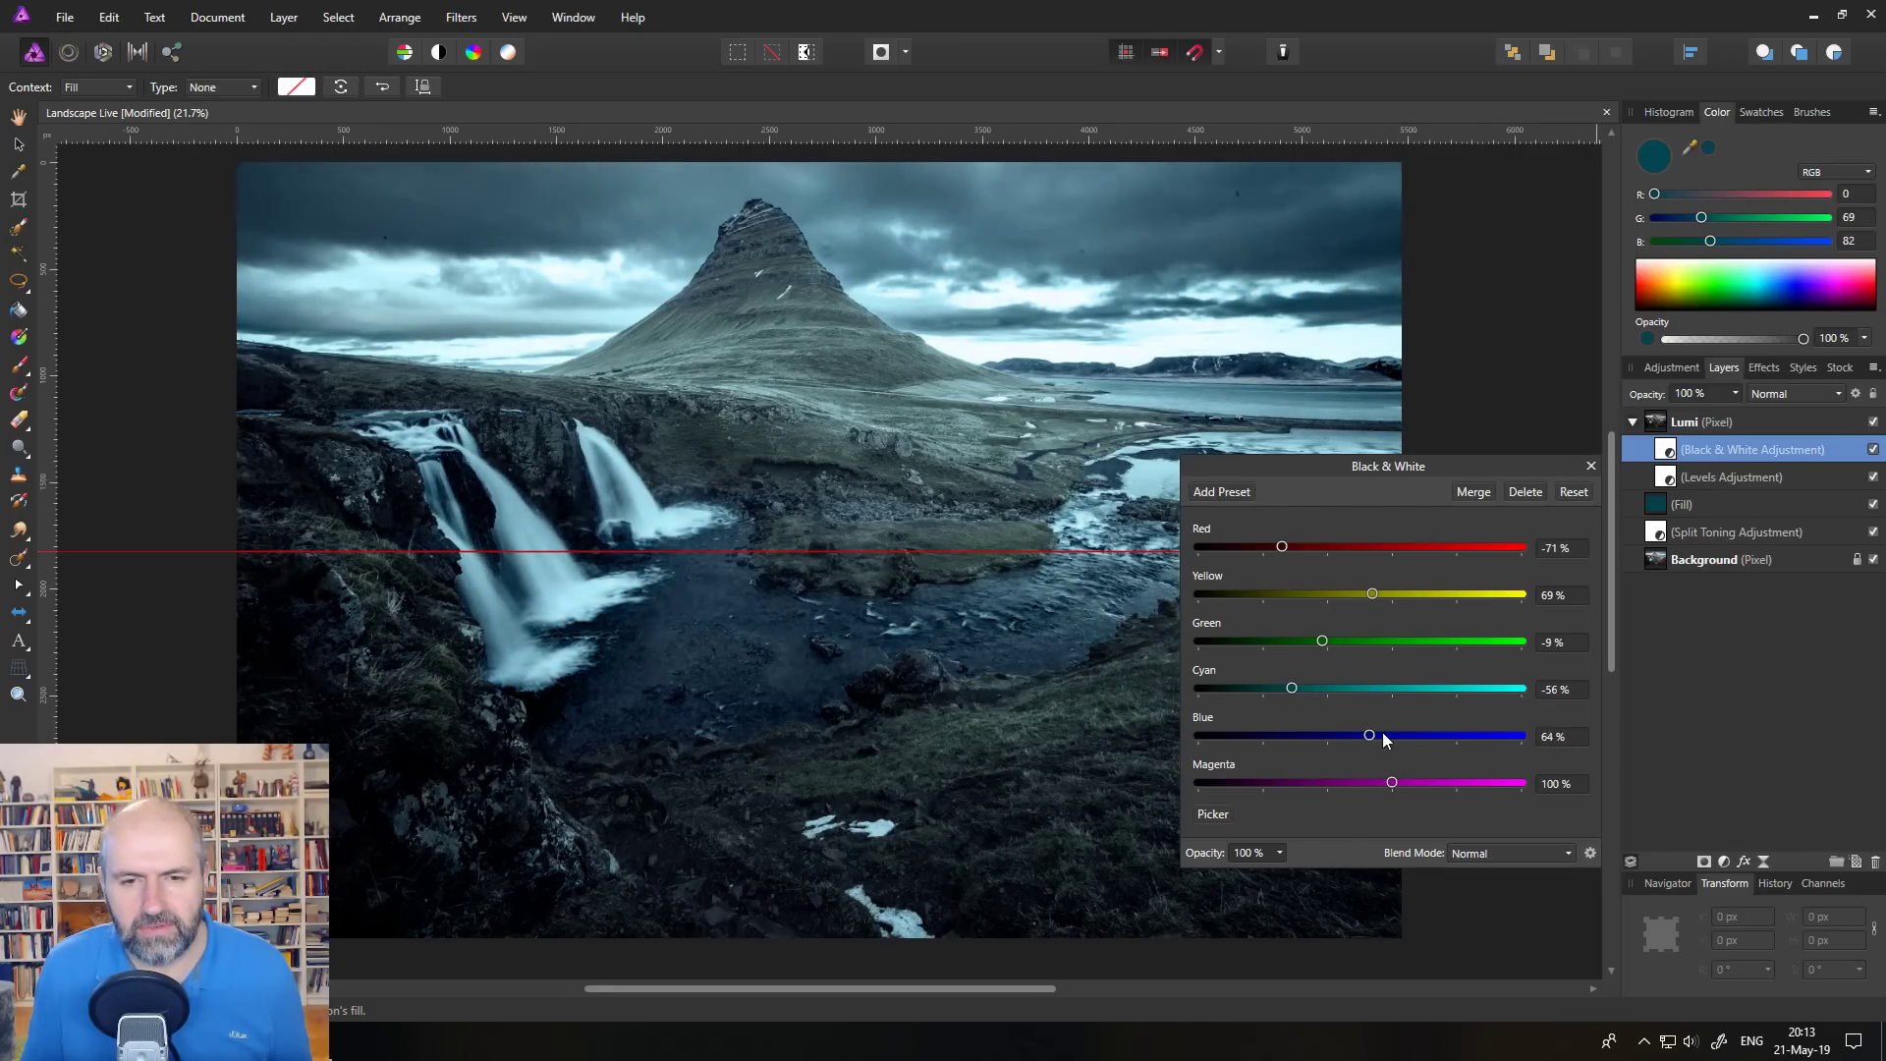
Fine-tune the Blue, Magenta, Green and Yellow sliders, then close the Black & White dialog
left_click_drag(1288, 494, 1492, 537)
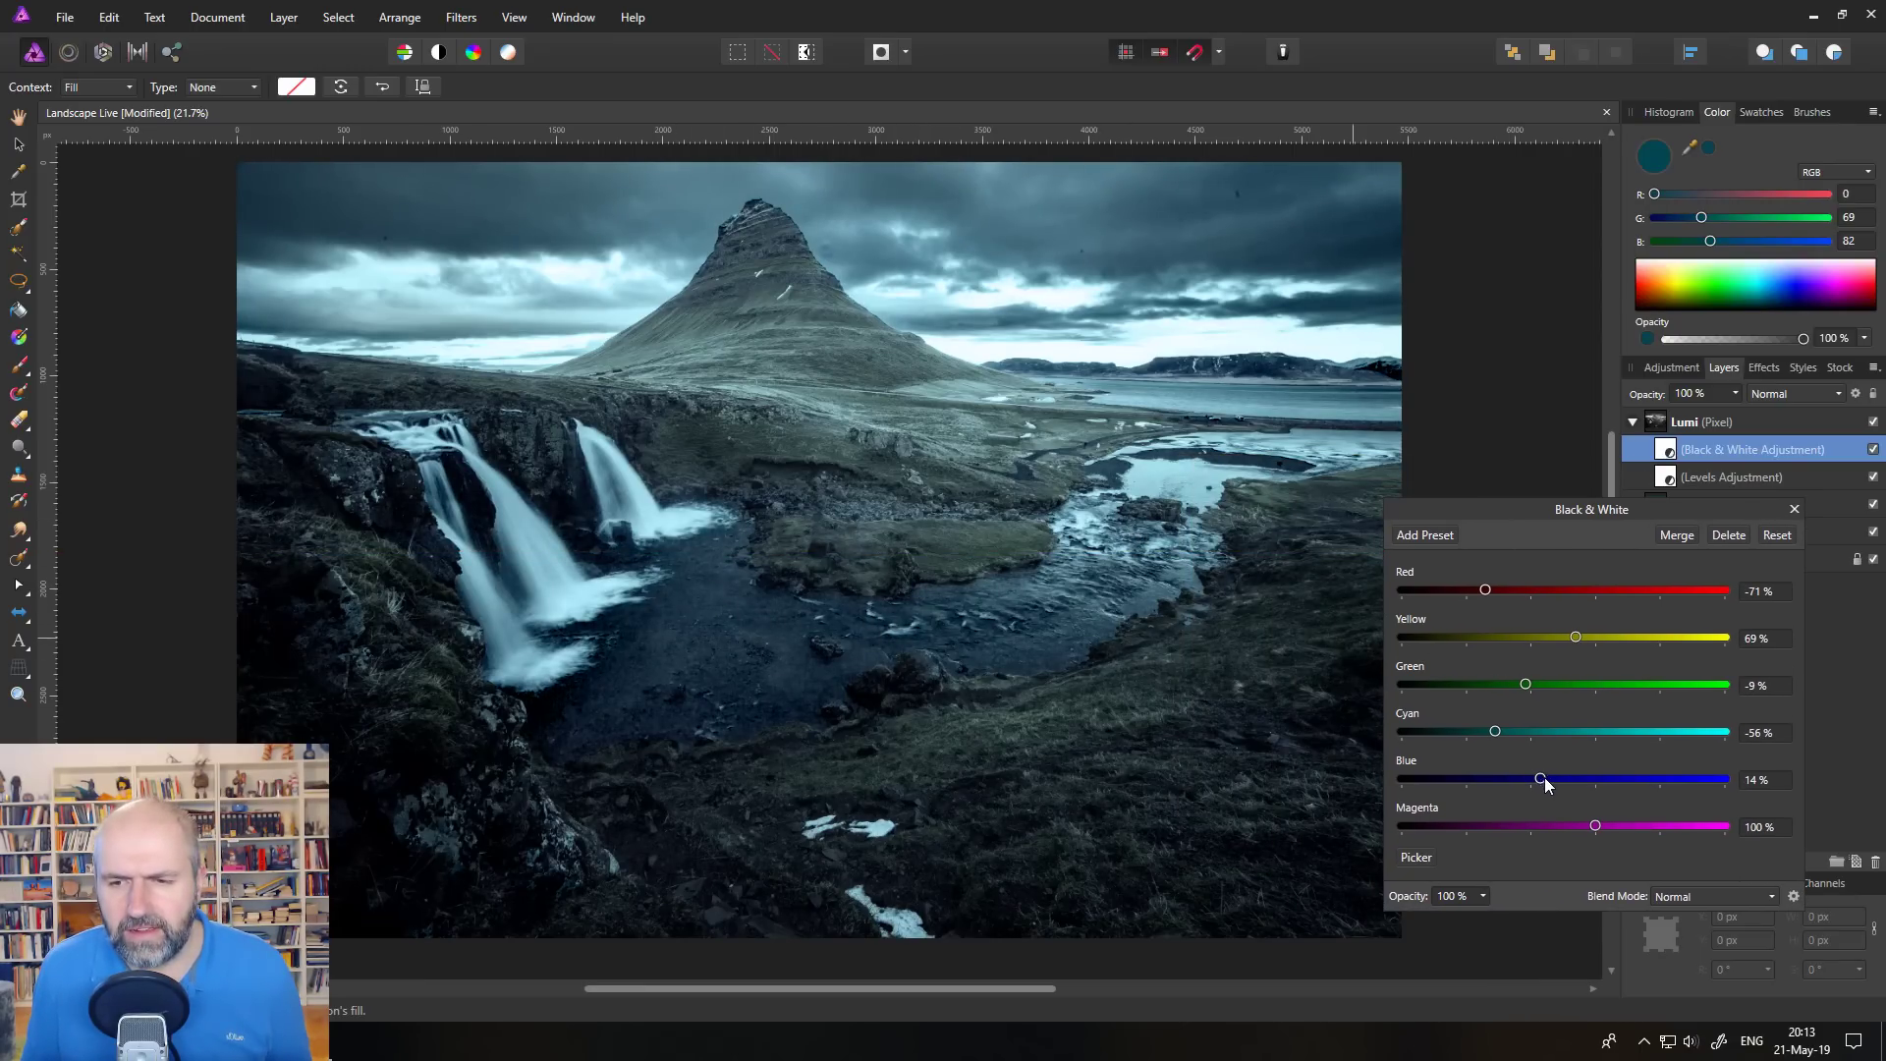
left_click_drag(1543, 783, 1600, 782)
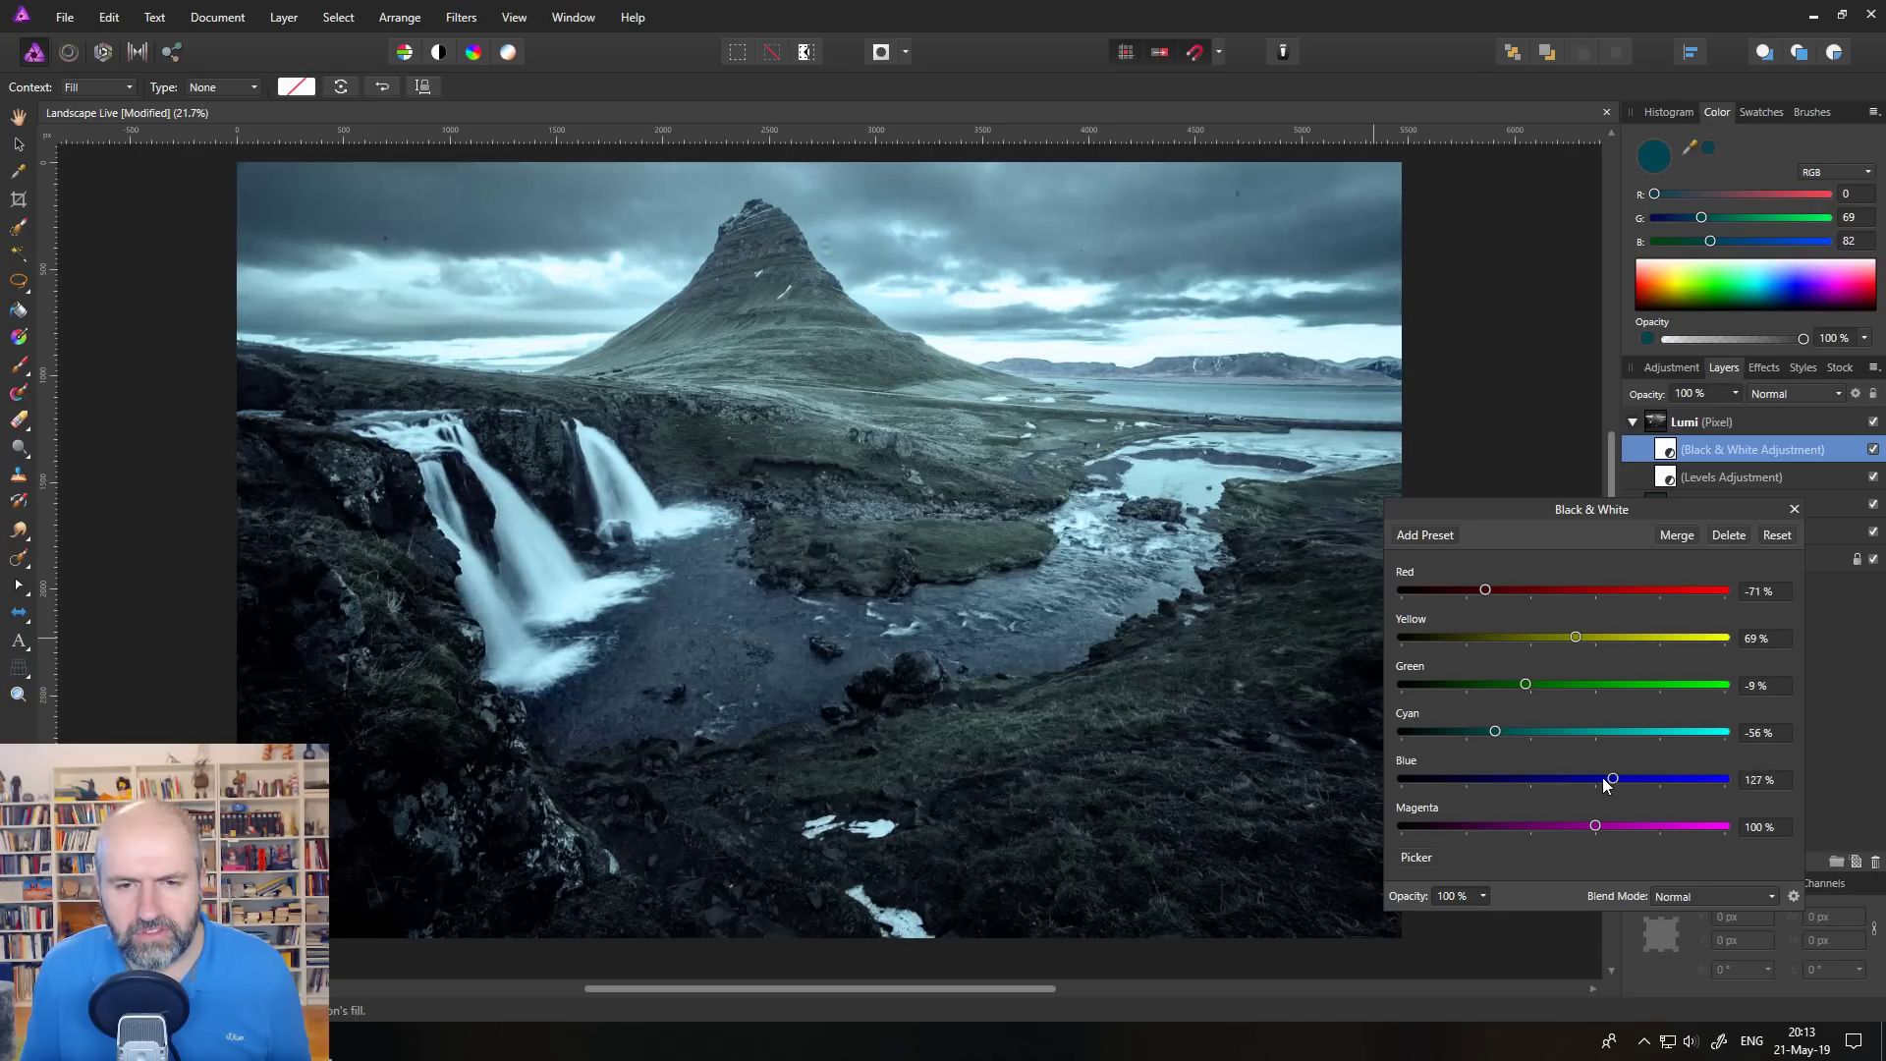
left_click_drag(1600, 783, 1523, 781)
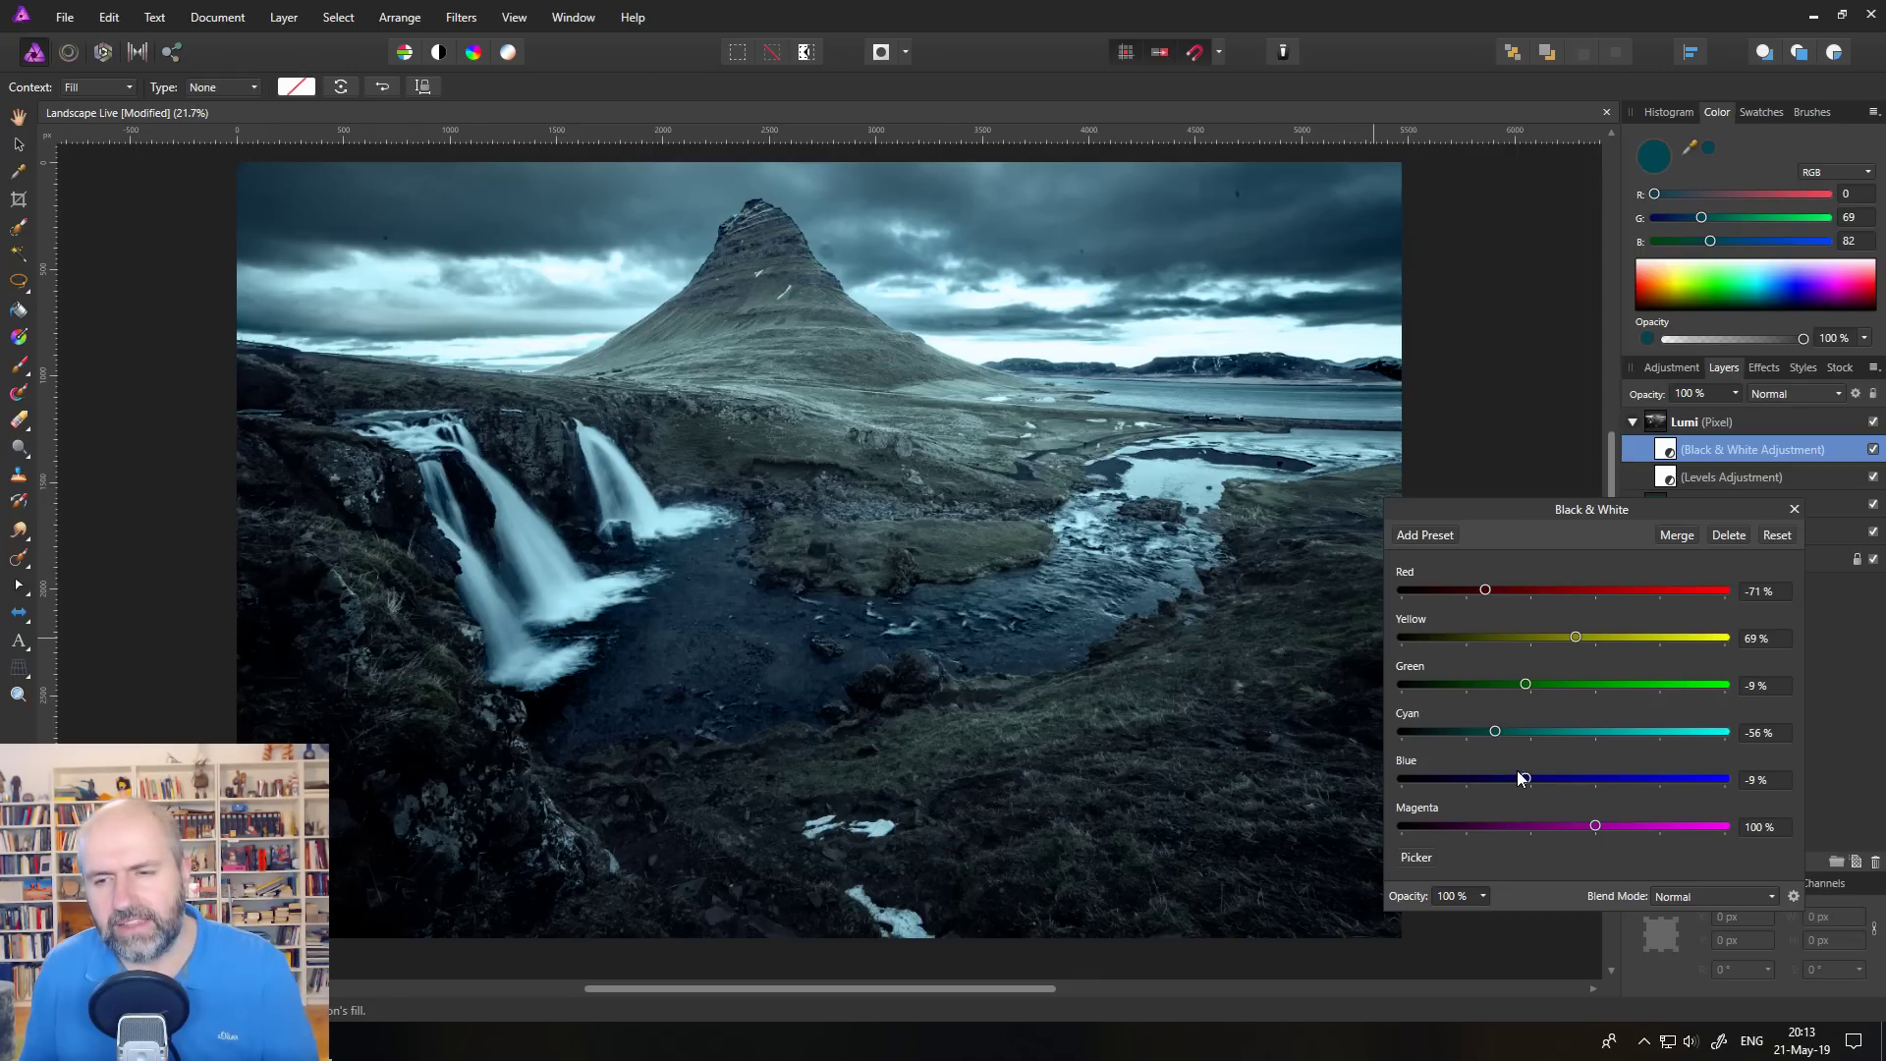
mouse_move(1561, 827)
left_mouse_down()
mouse_move(1515, 830)
mouse_move(1610, 830)
left_mouse_up()
mouse_move(1532, 695)
left_mouse_down()
mouse_move(1494, 686)
mouse_move(1552, 689)
mouse_move(1464, 732)
mouse_move(1483, 736)
left_mouse_up()
mouse_move(1580, 644)
left_mouse_down()
mouse_move(1461, 594)
mouse_move(1494, 596)
left_mouse_up()
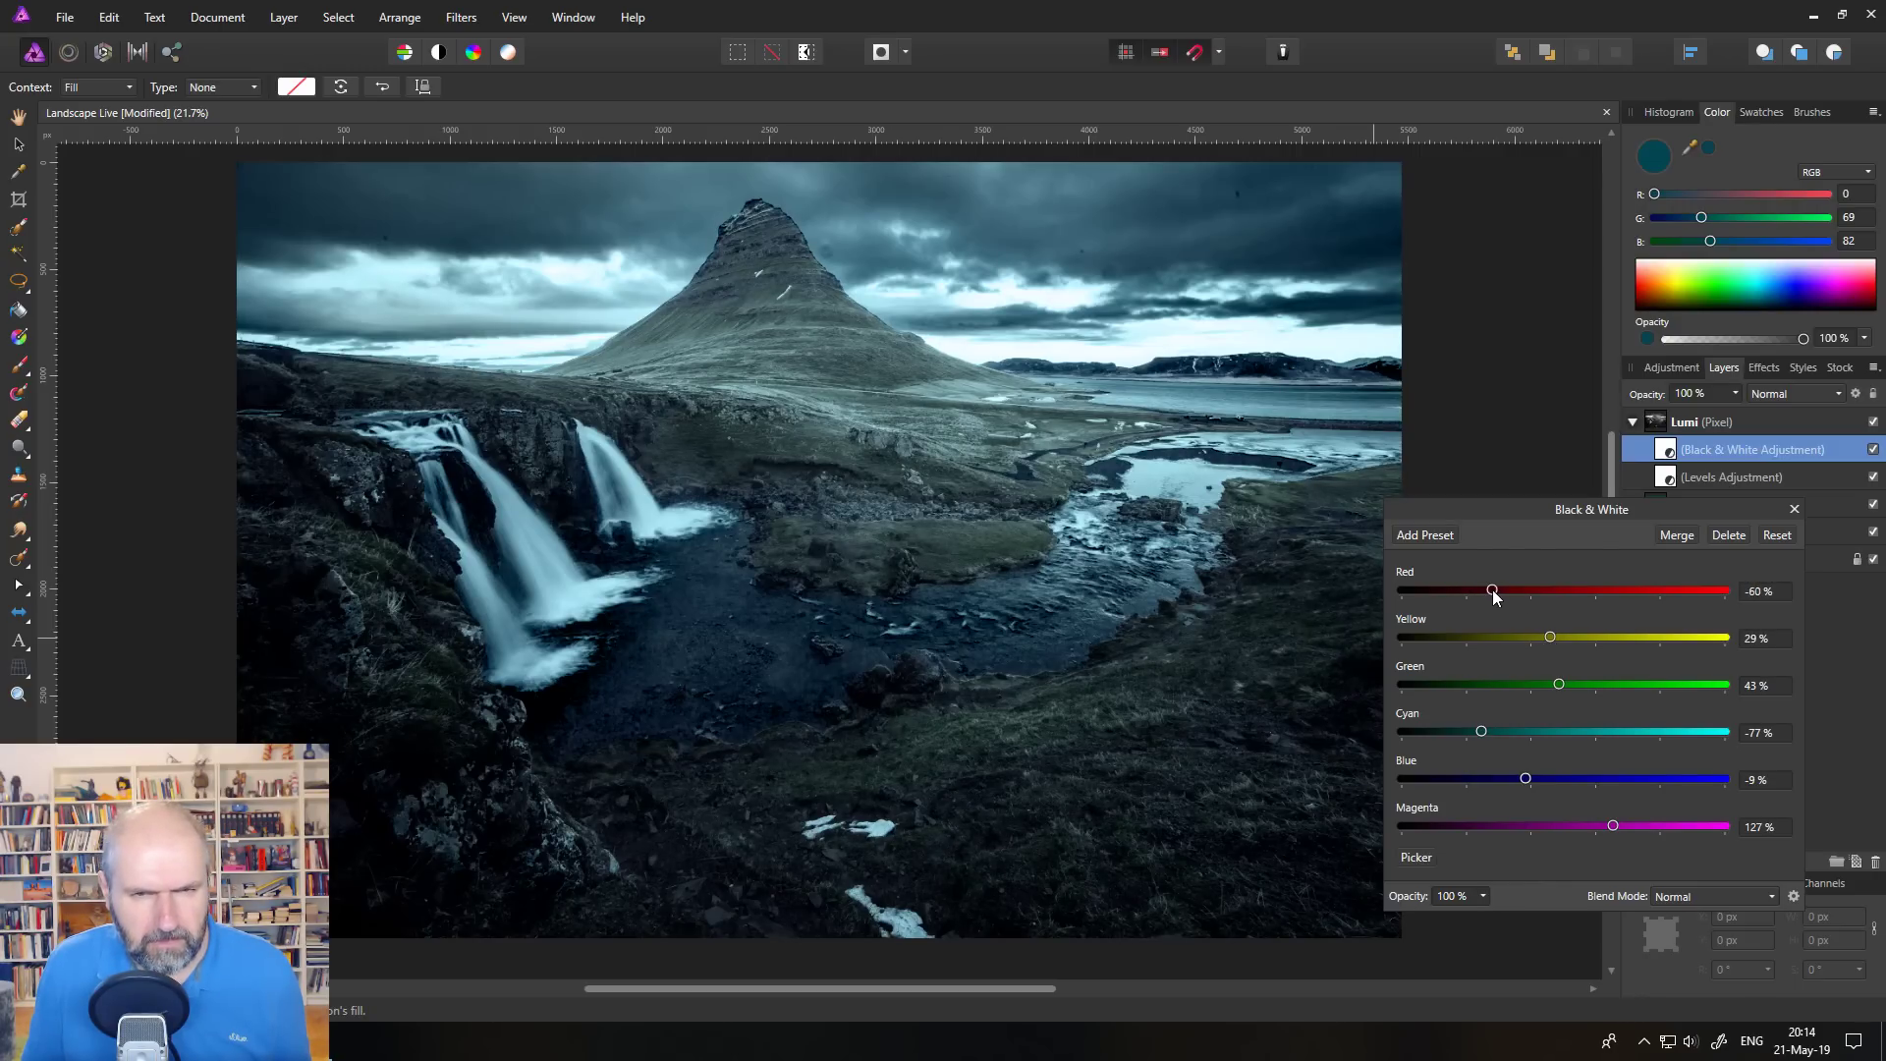
left_click(1794, 508)
Try different white and black levels in the Lumi Levels adjustment, then leave them at their defaults
double_click(1666, 478)
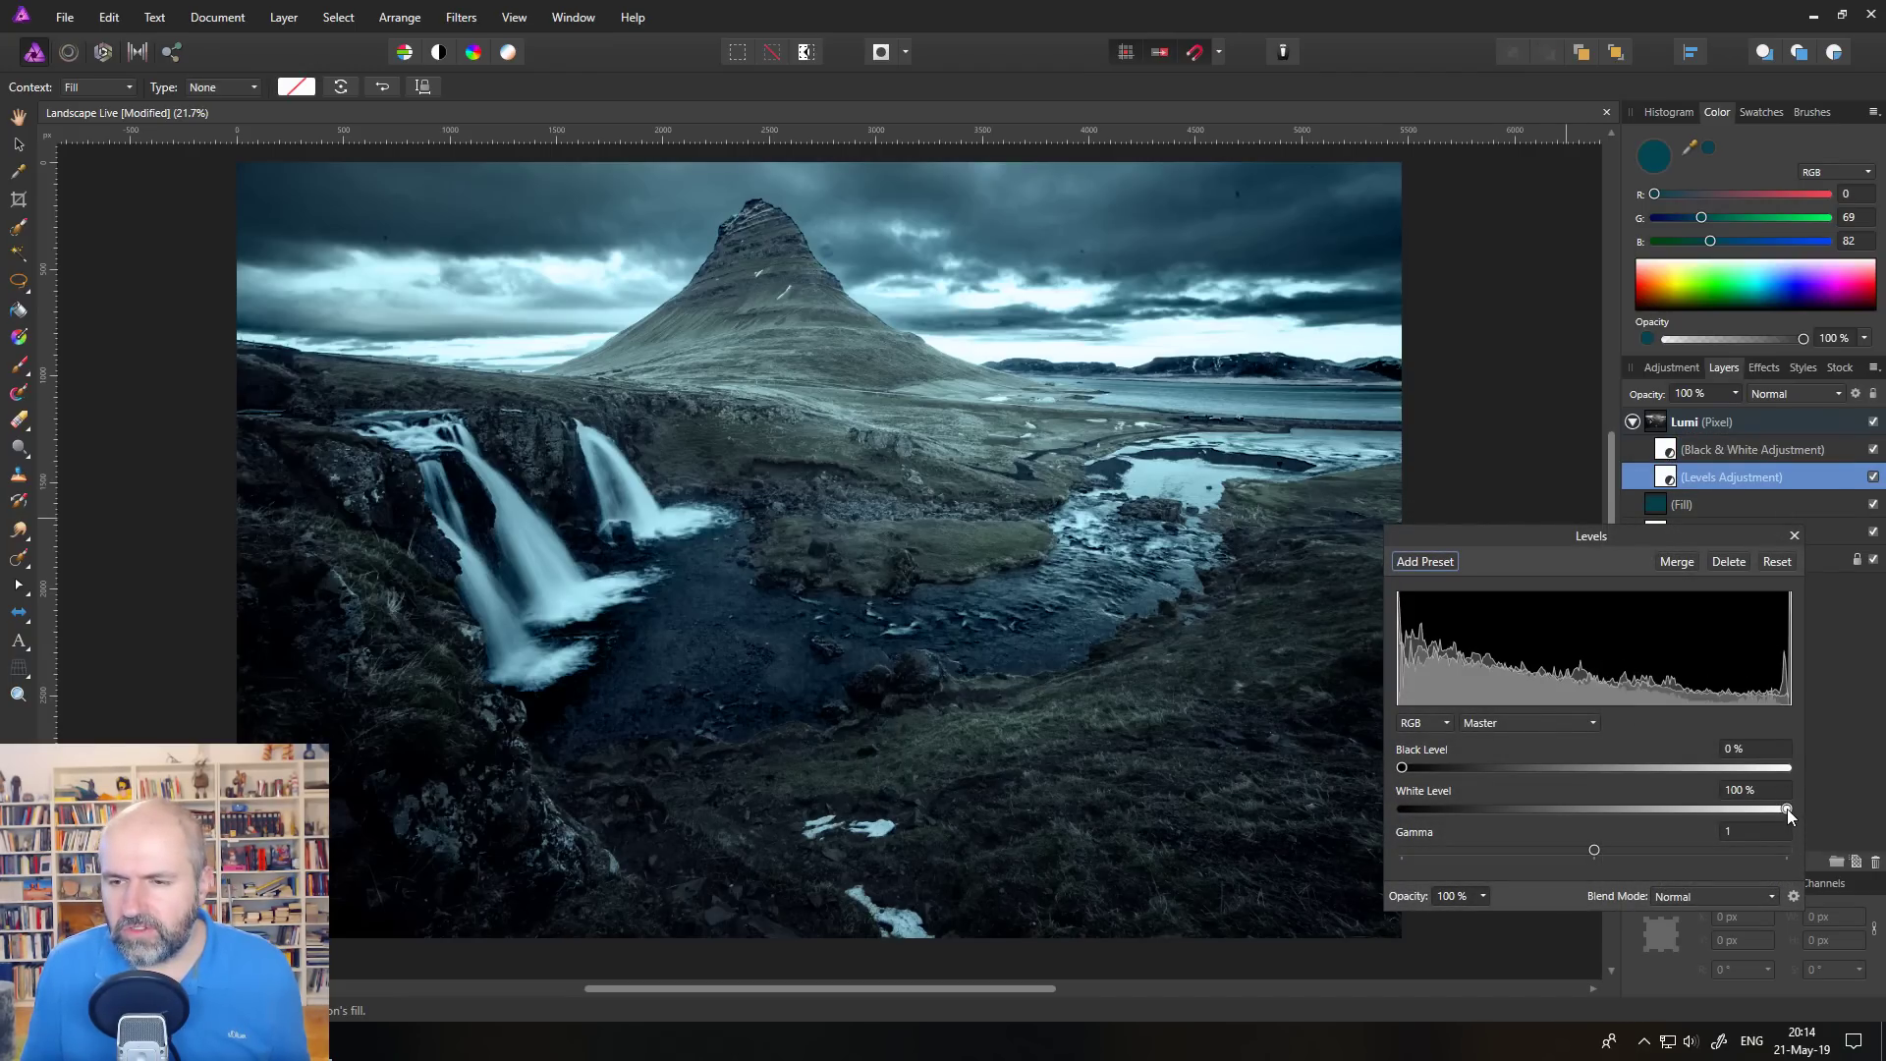
left_click_drag(1789, 812, 1610, 810)
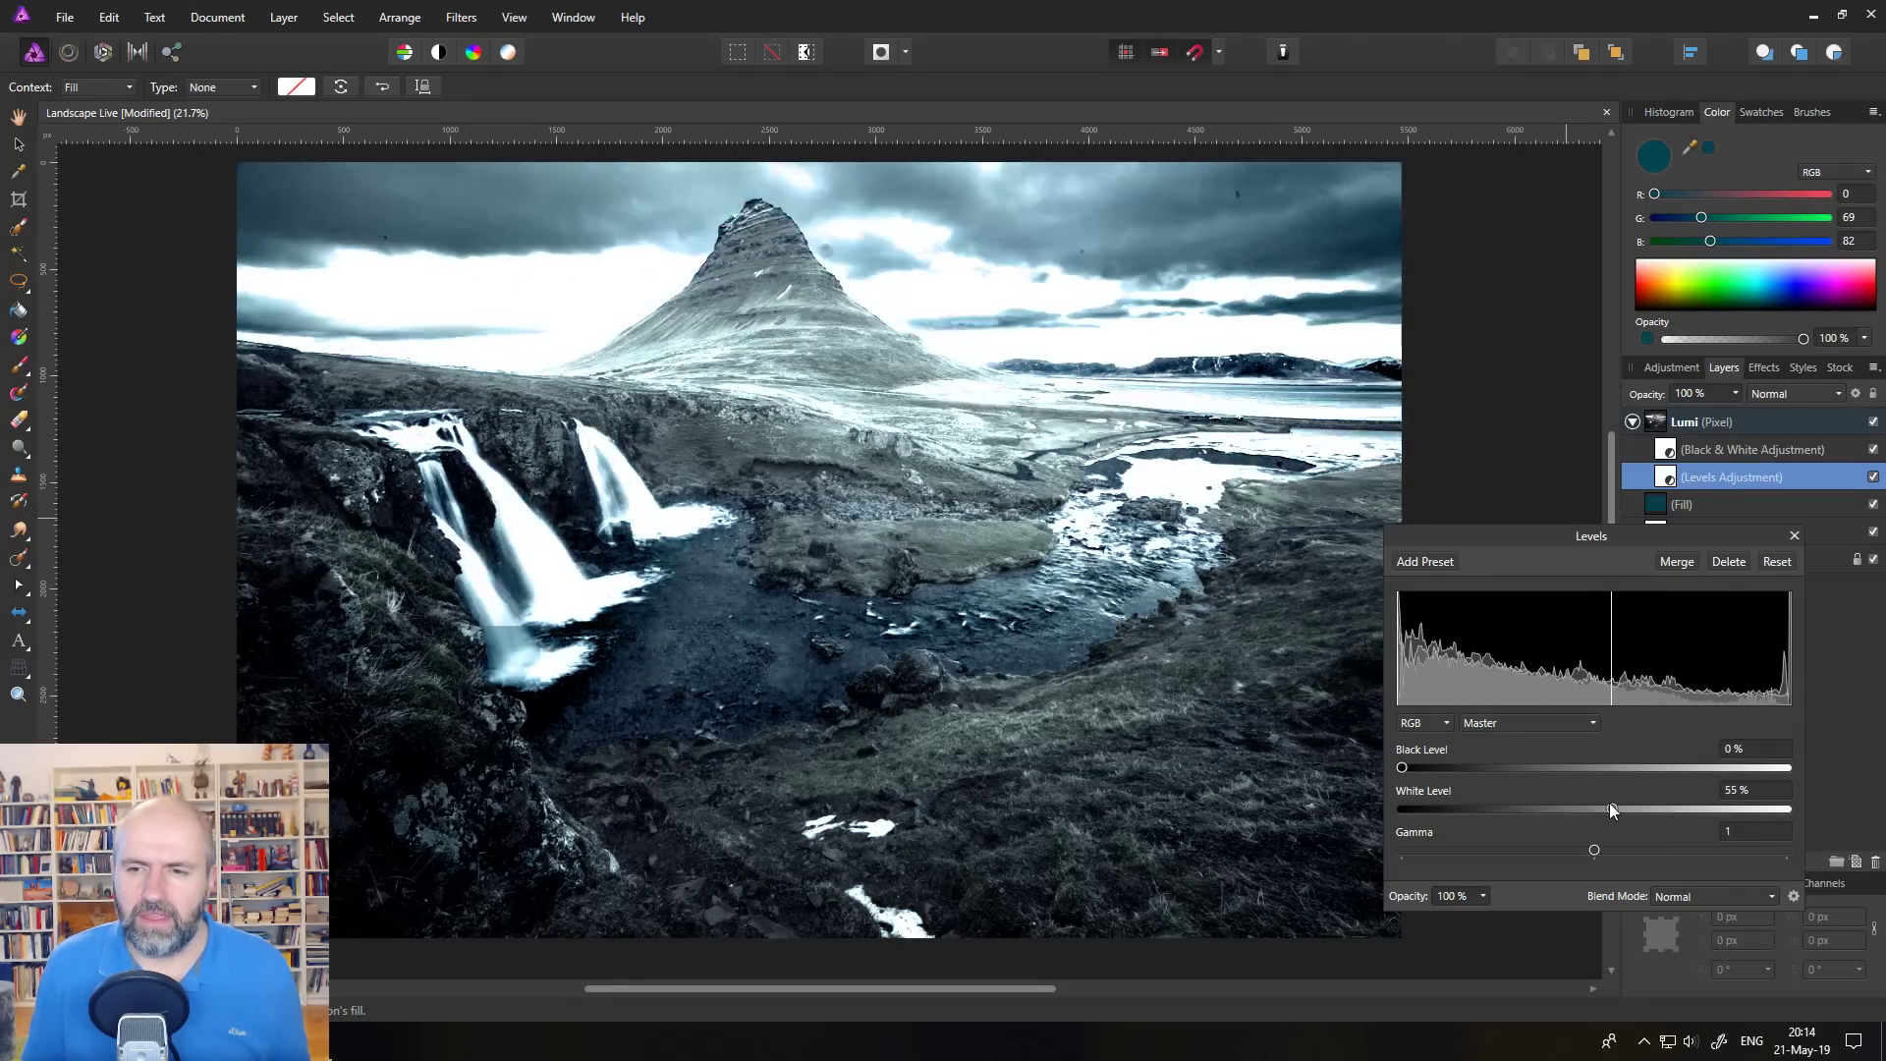
left_click_drag(1609, 810, 1736, 810)
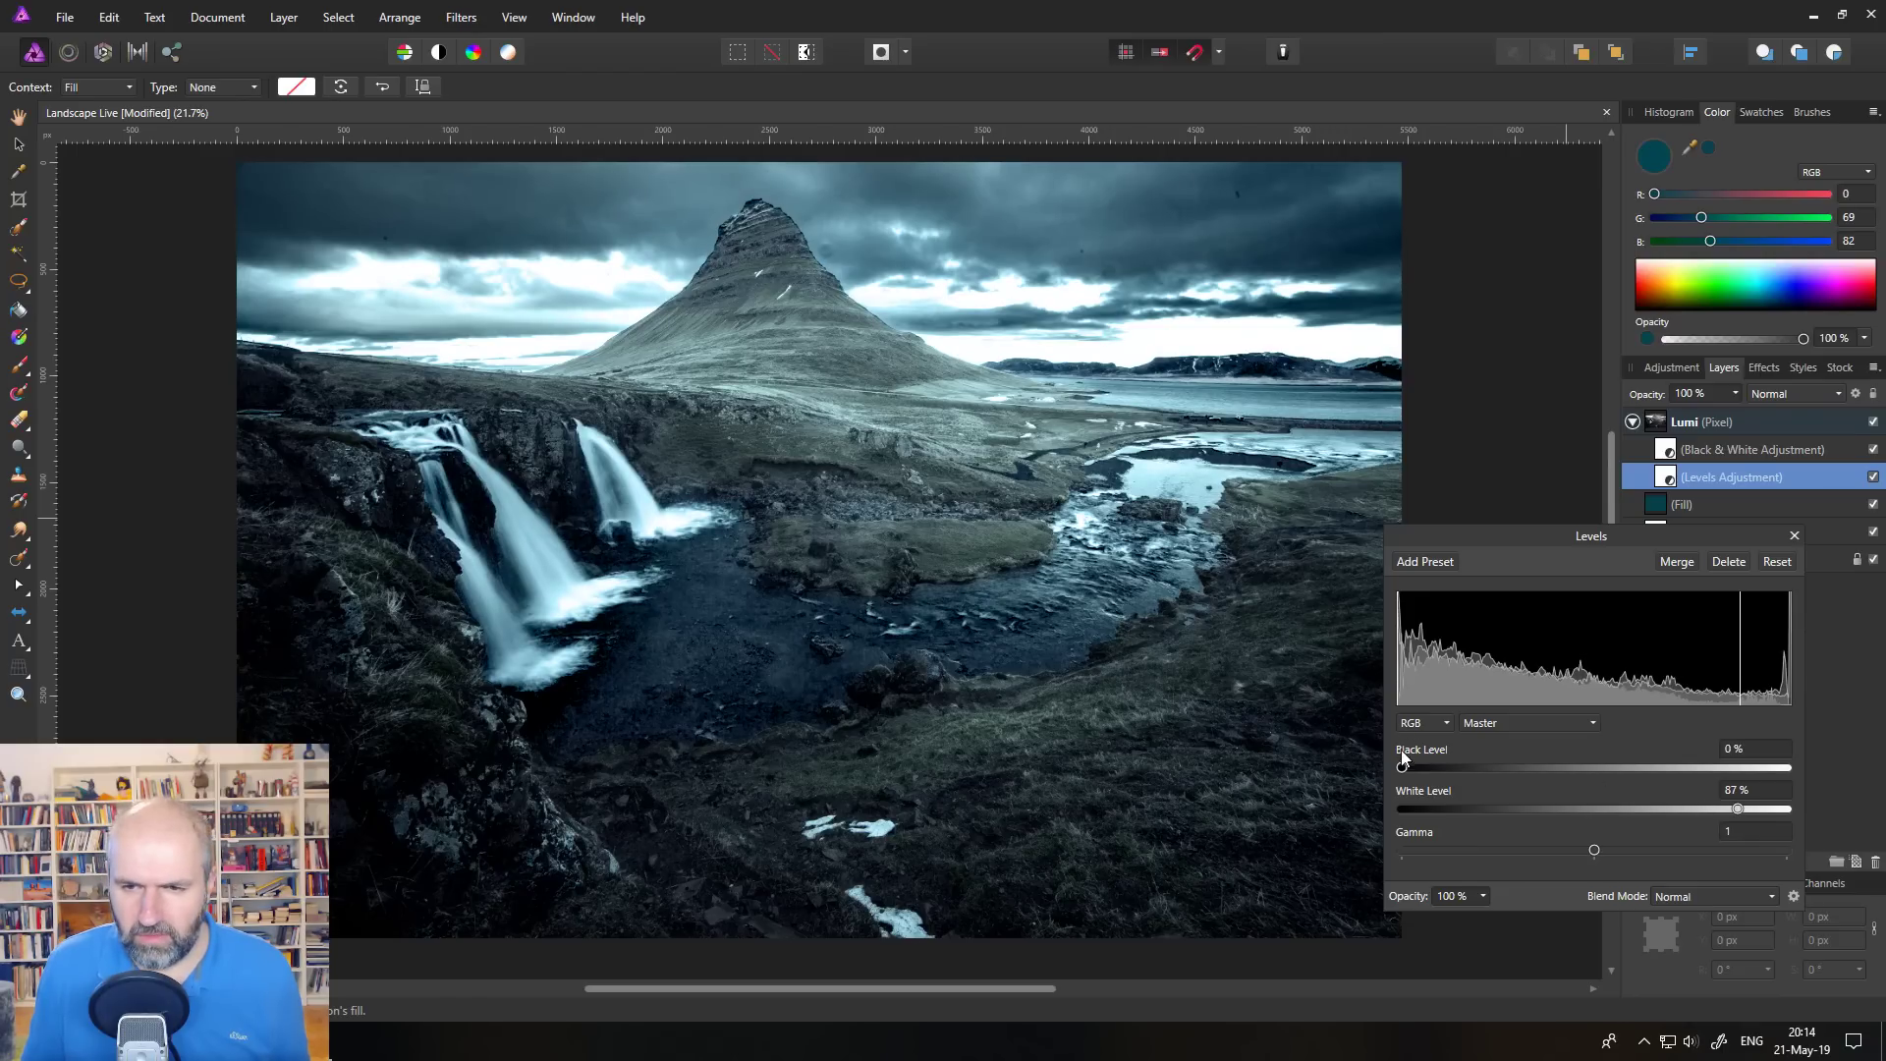
mouse_move(1401, 764)
left_mouse_down()
mouse_move(1449, 768)
mouse_move(1385, 767)
left_mouse_up()
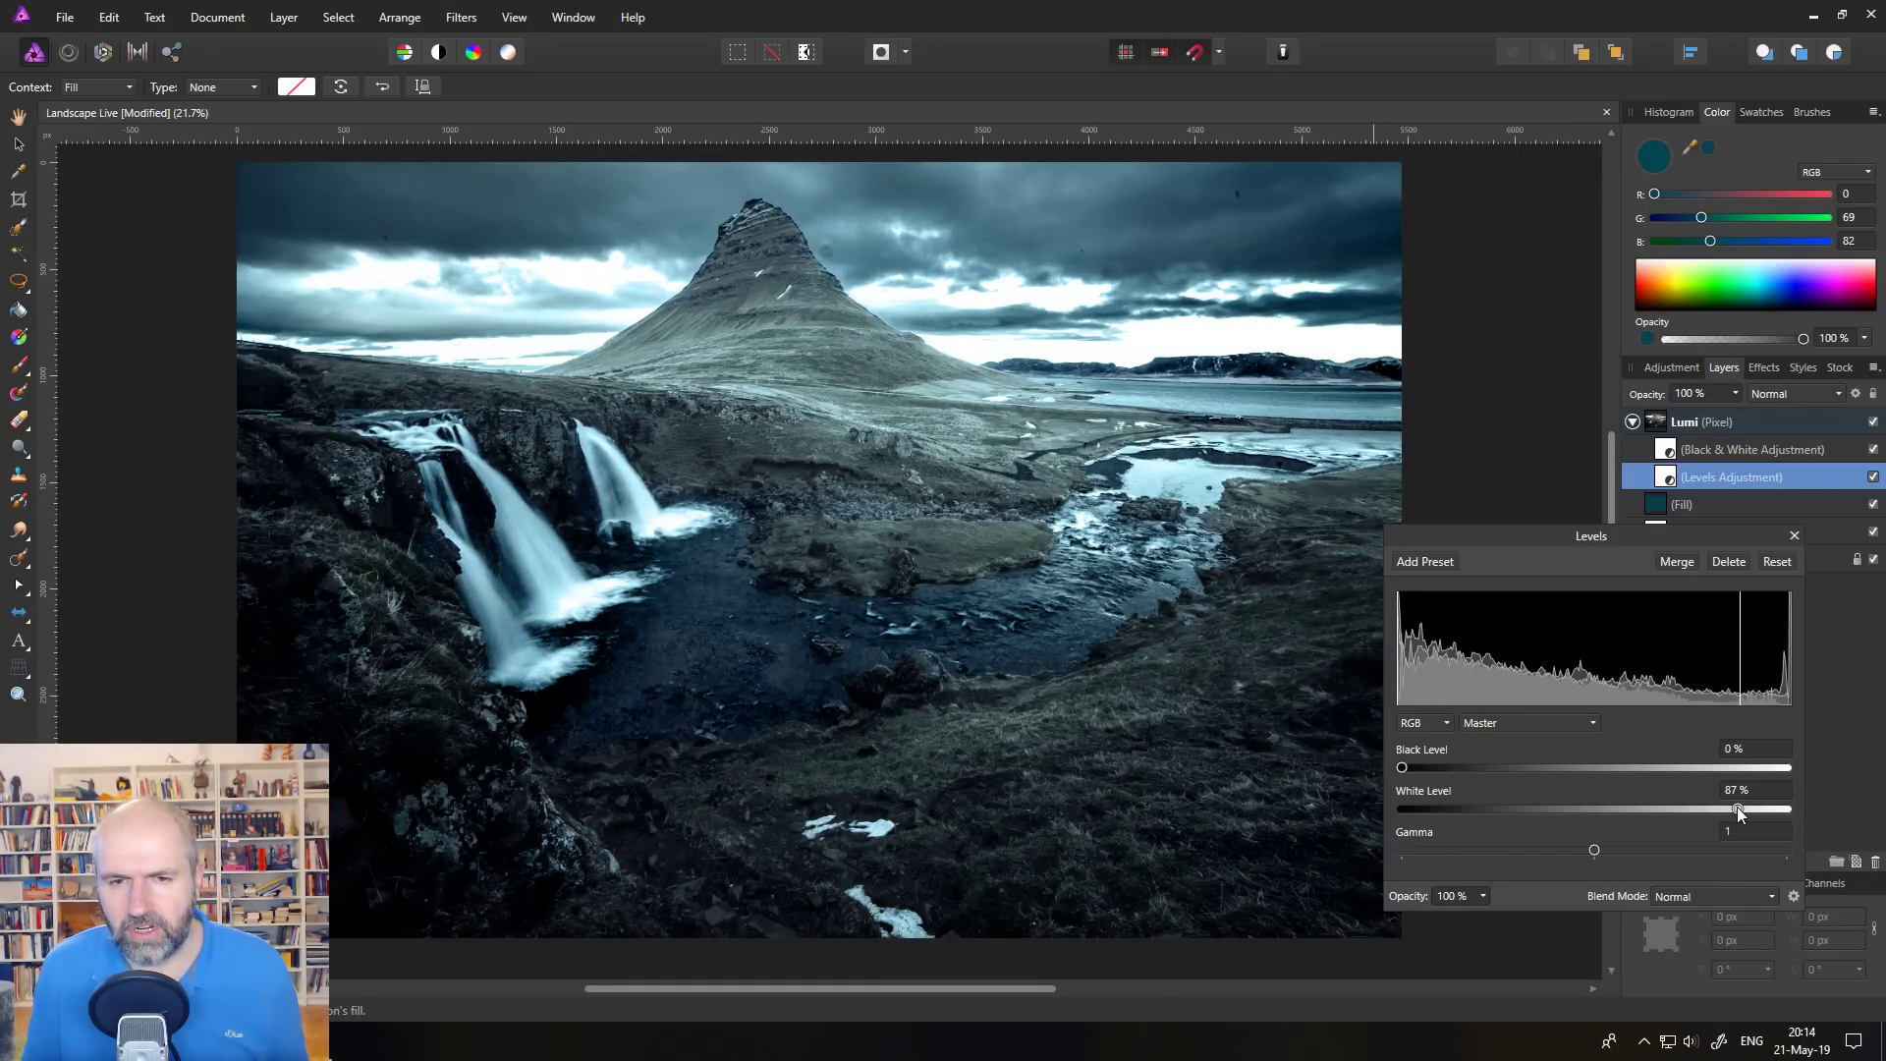
mouse_move(1740, 809)
left_mouse_down()
mouse_move(1694, 804)
mouse_move(1807, 806)
left_mouse_up()
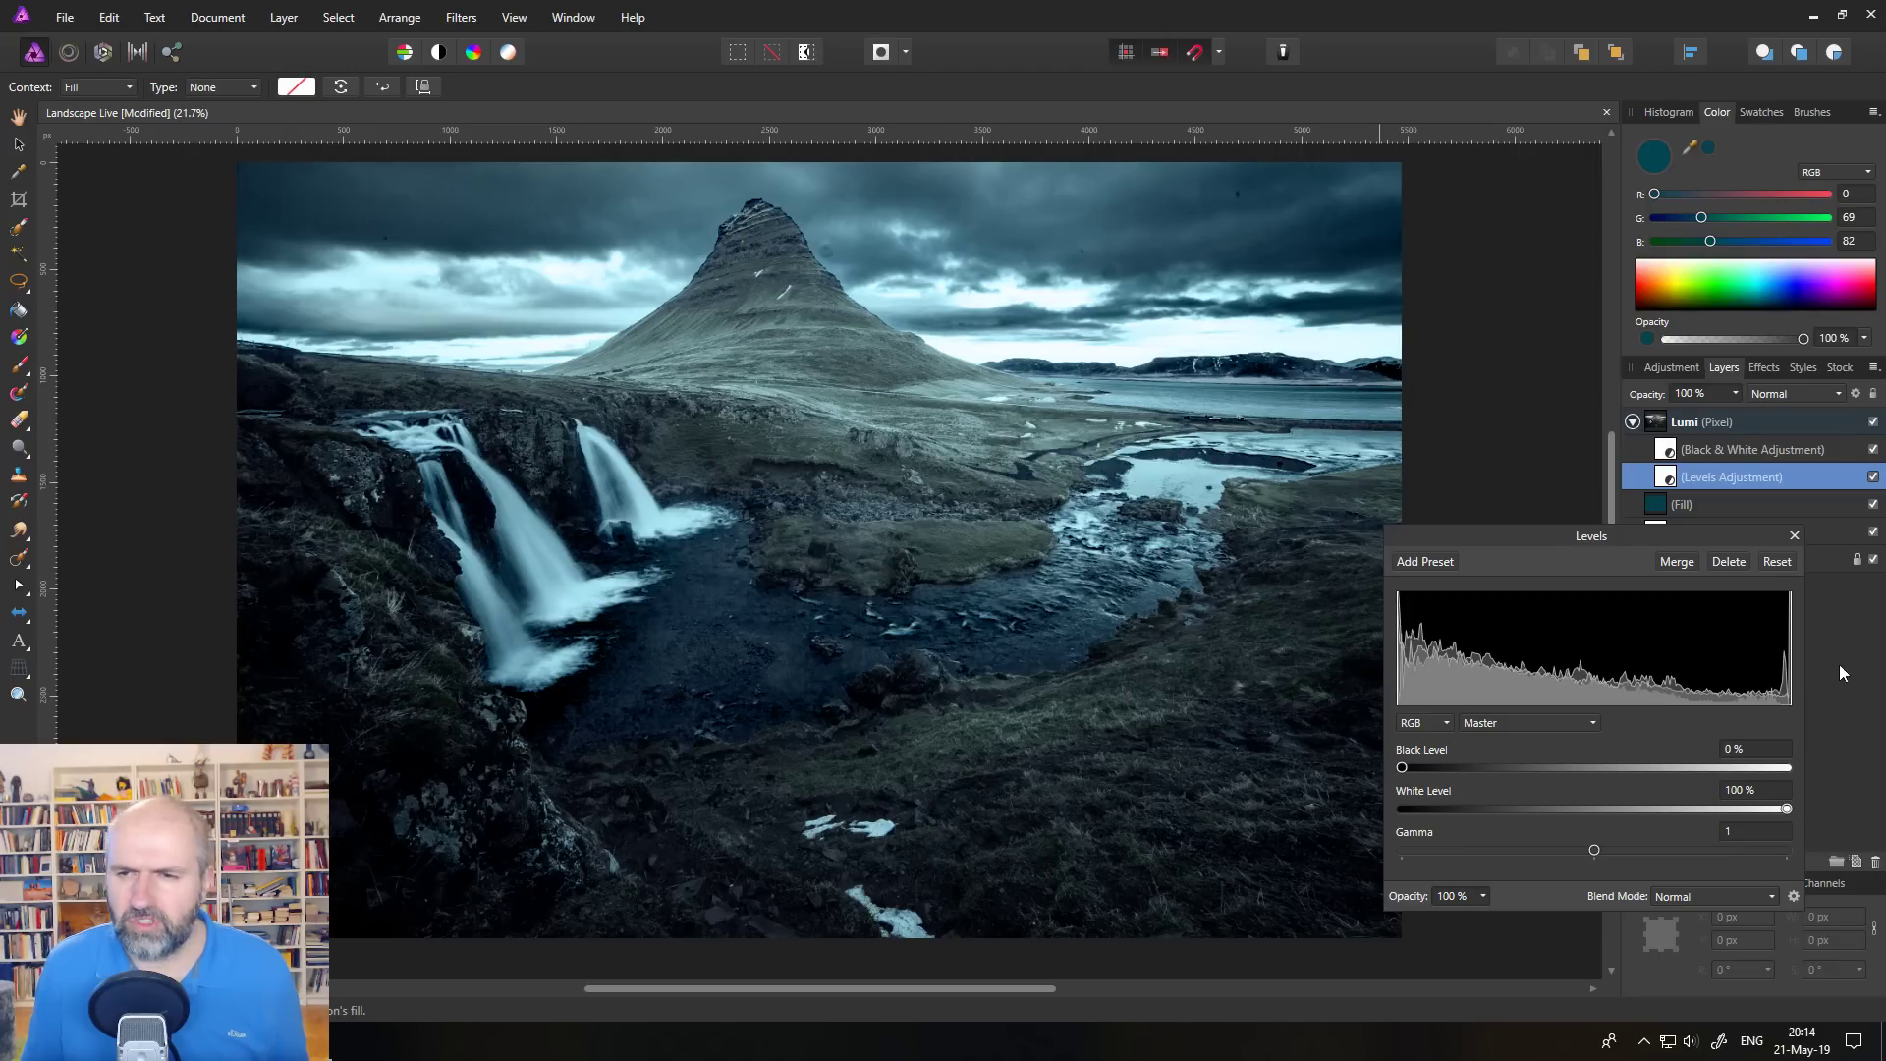
left_click(1793, 534)
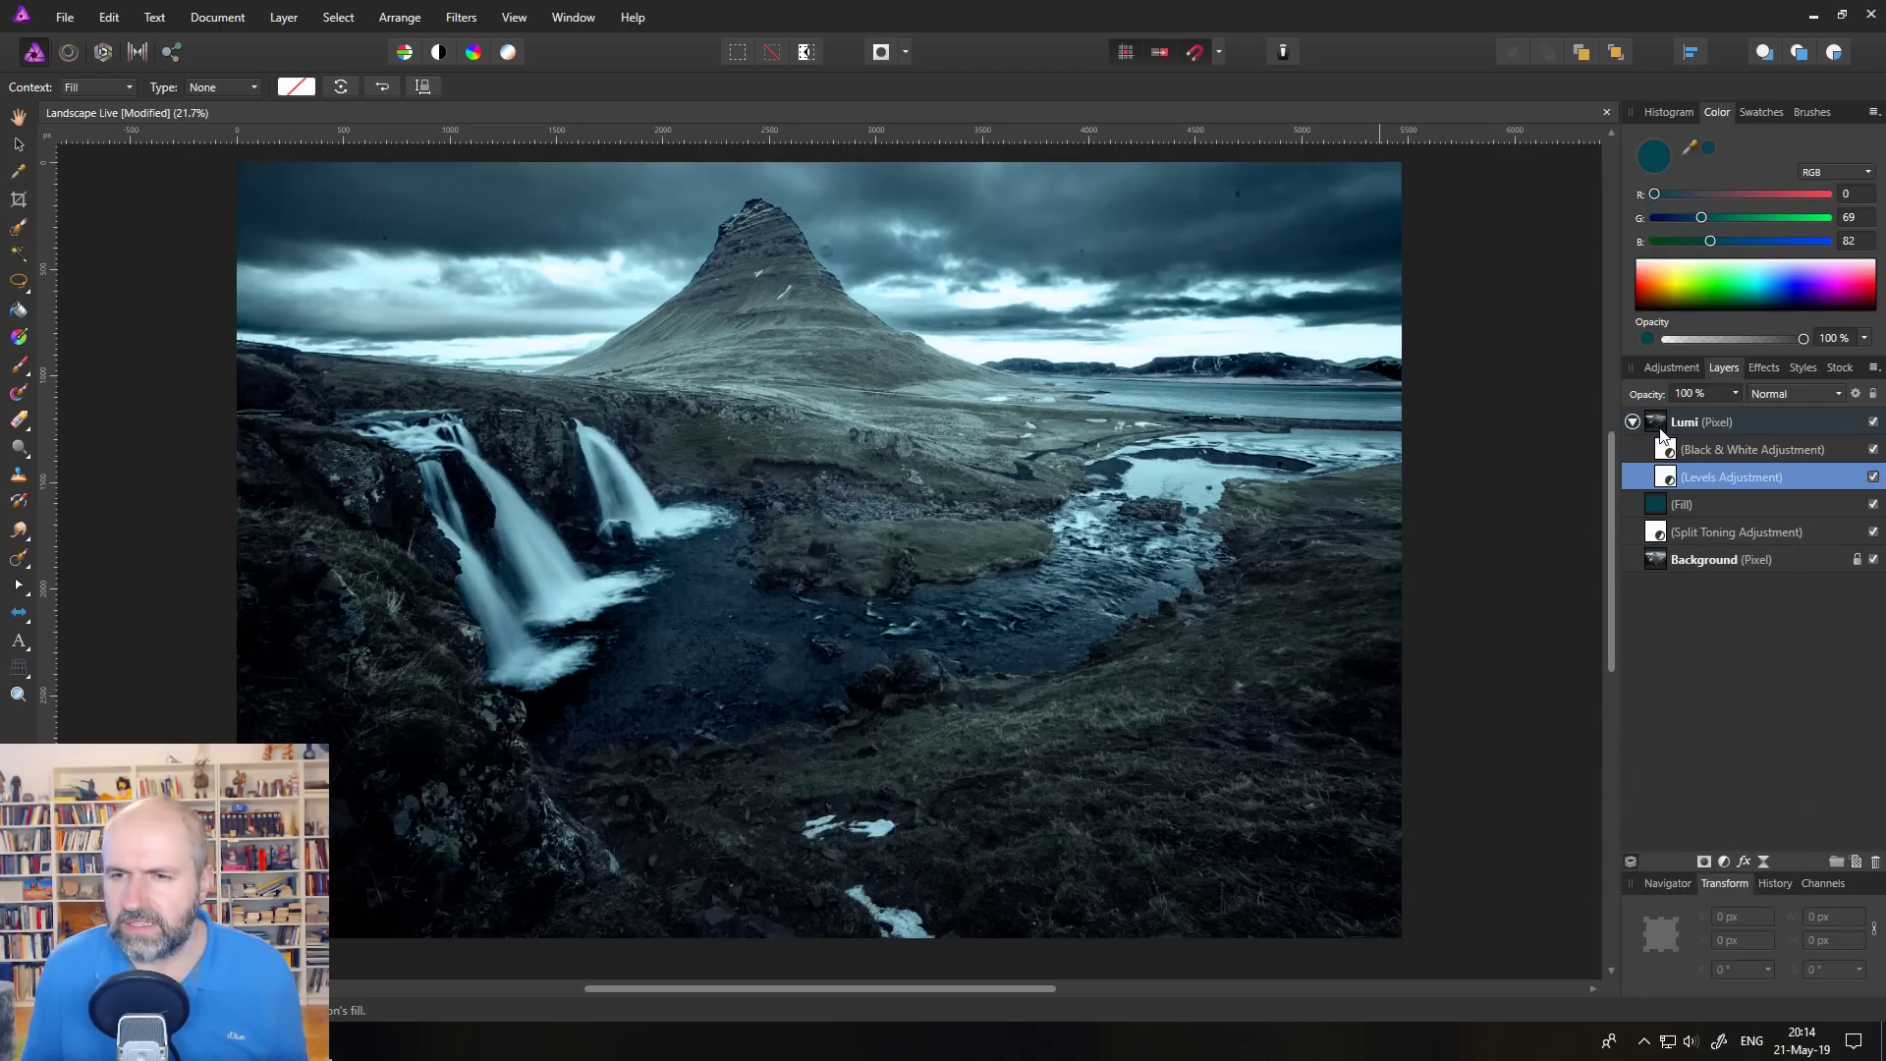
Set the Levels gamma to about 1.04, with black at 0% and white at 100%
double_click(1668, 479)
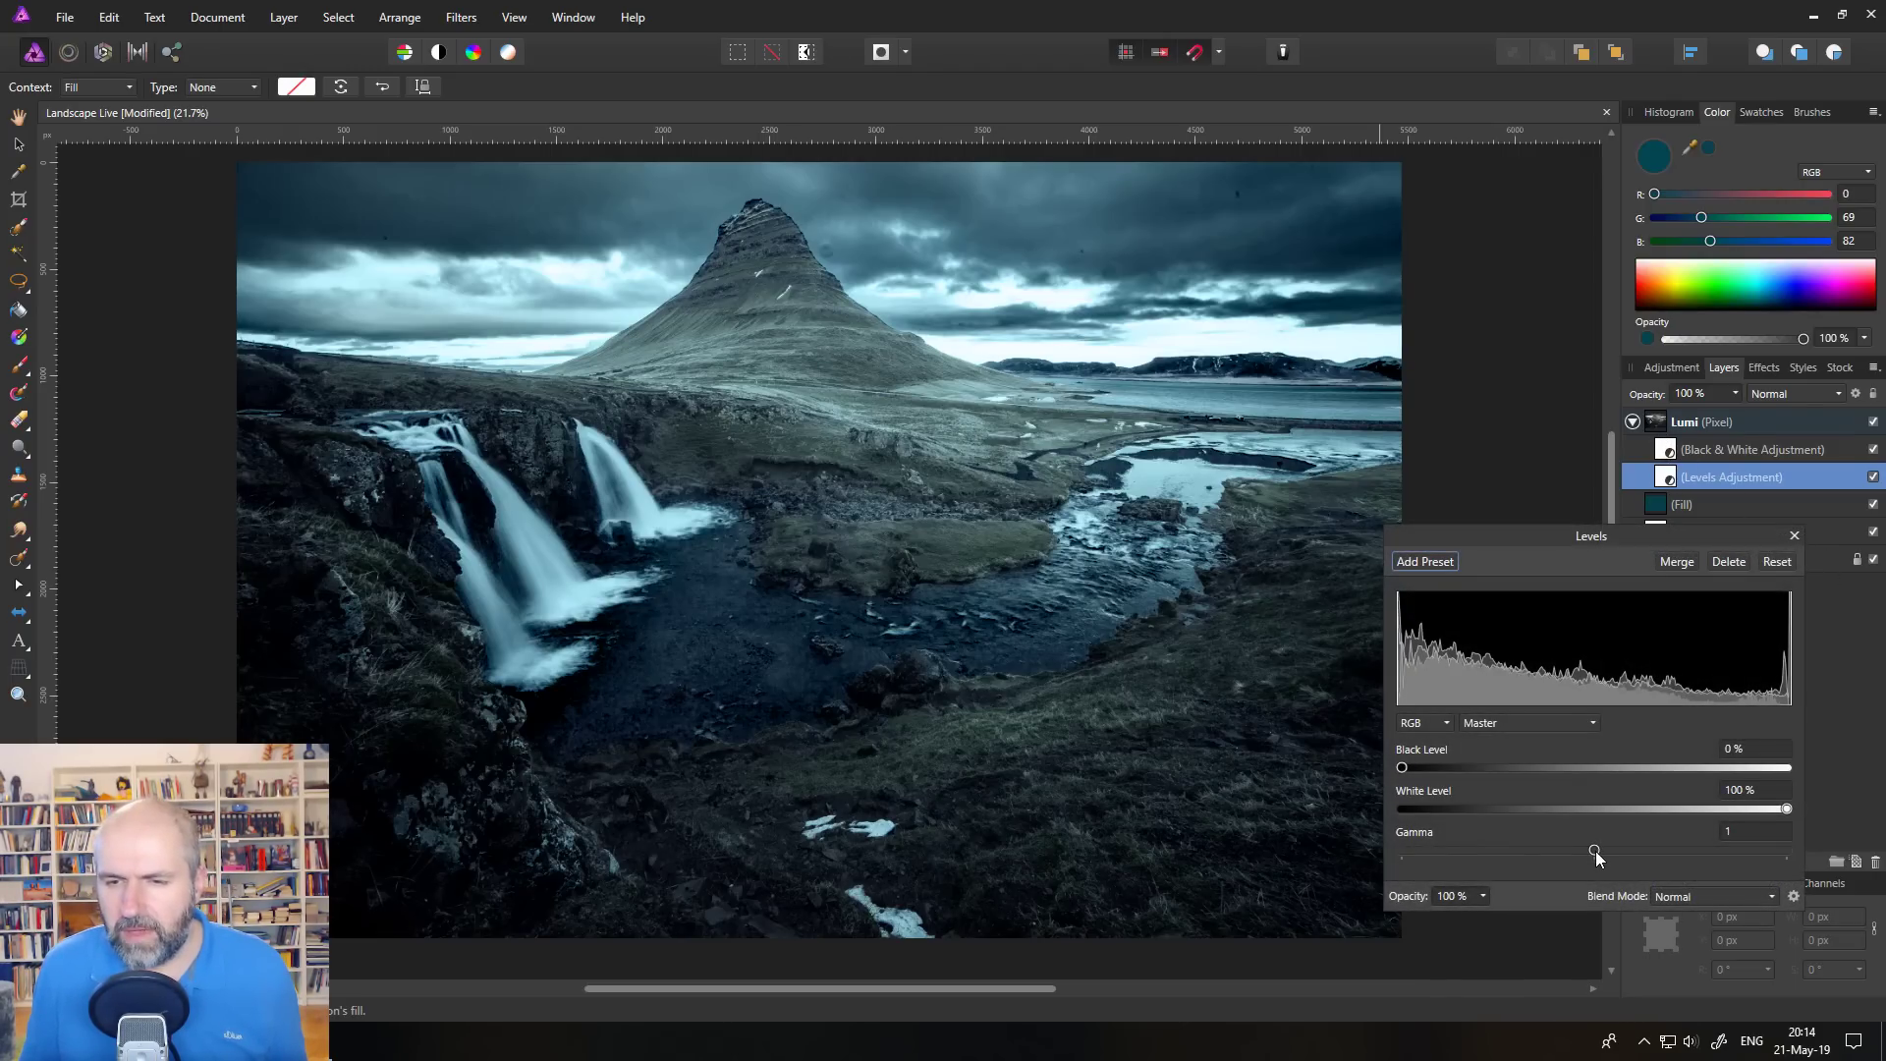
left_click_drag(1596, 855, 1606, 853)
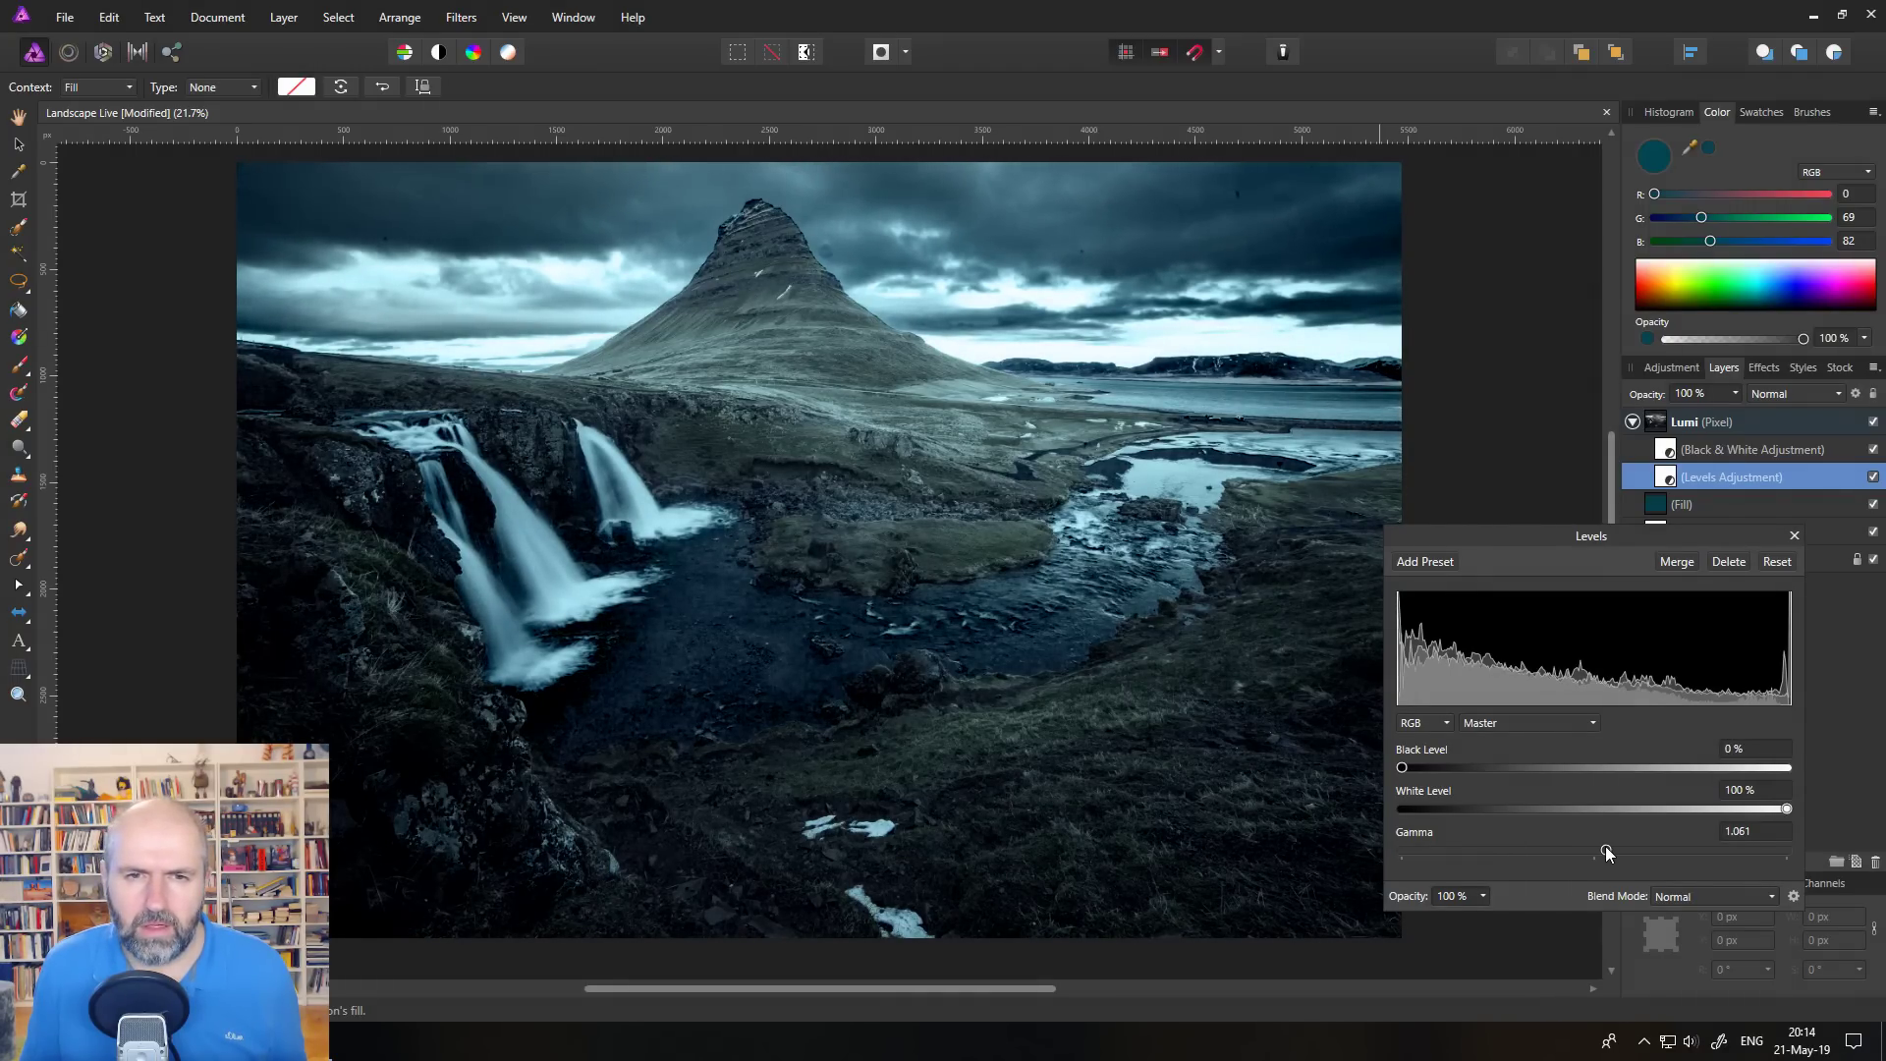
left_click_drag(1606, 851, 1594, 848)
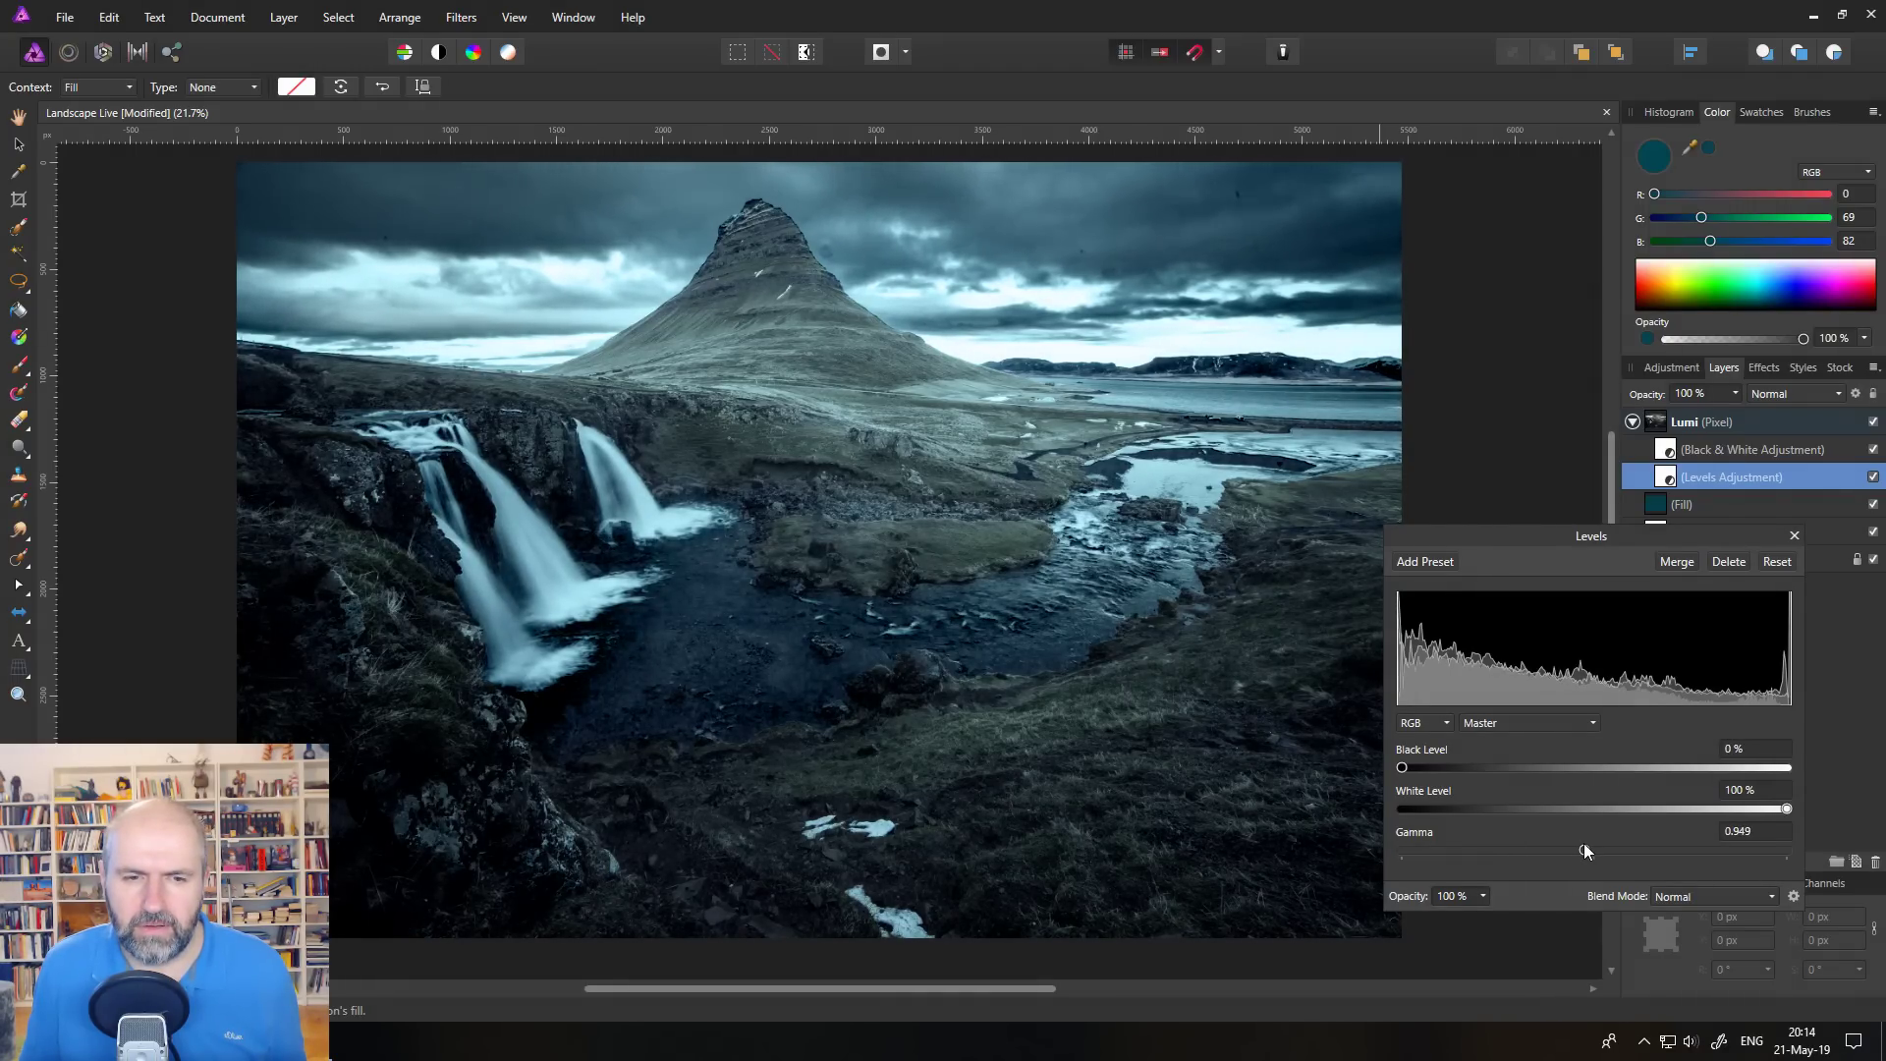
left_click_drag(1583, 851, 1592, 852)
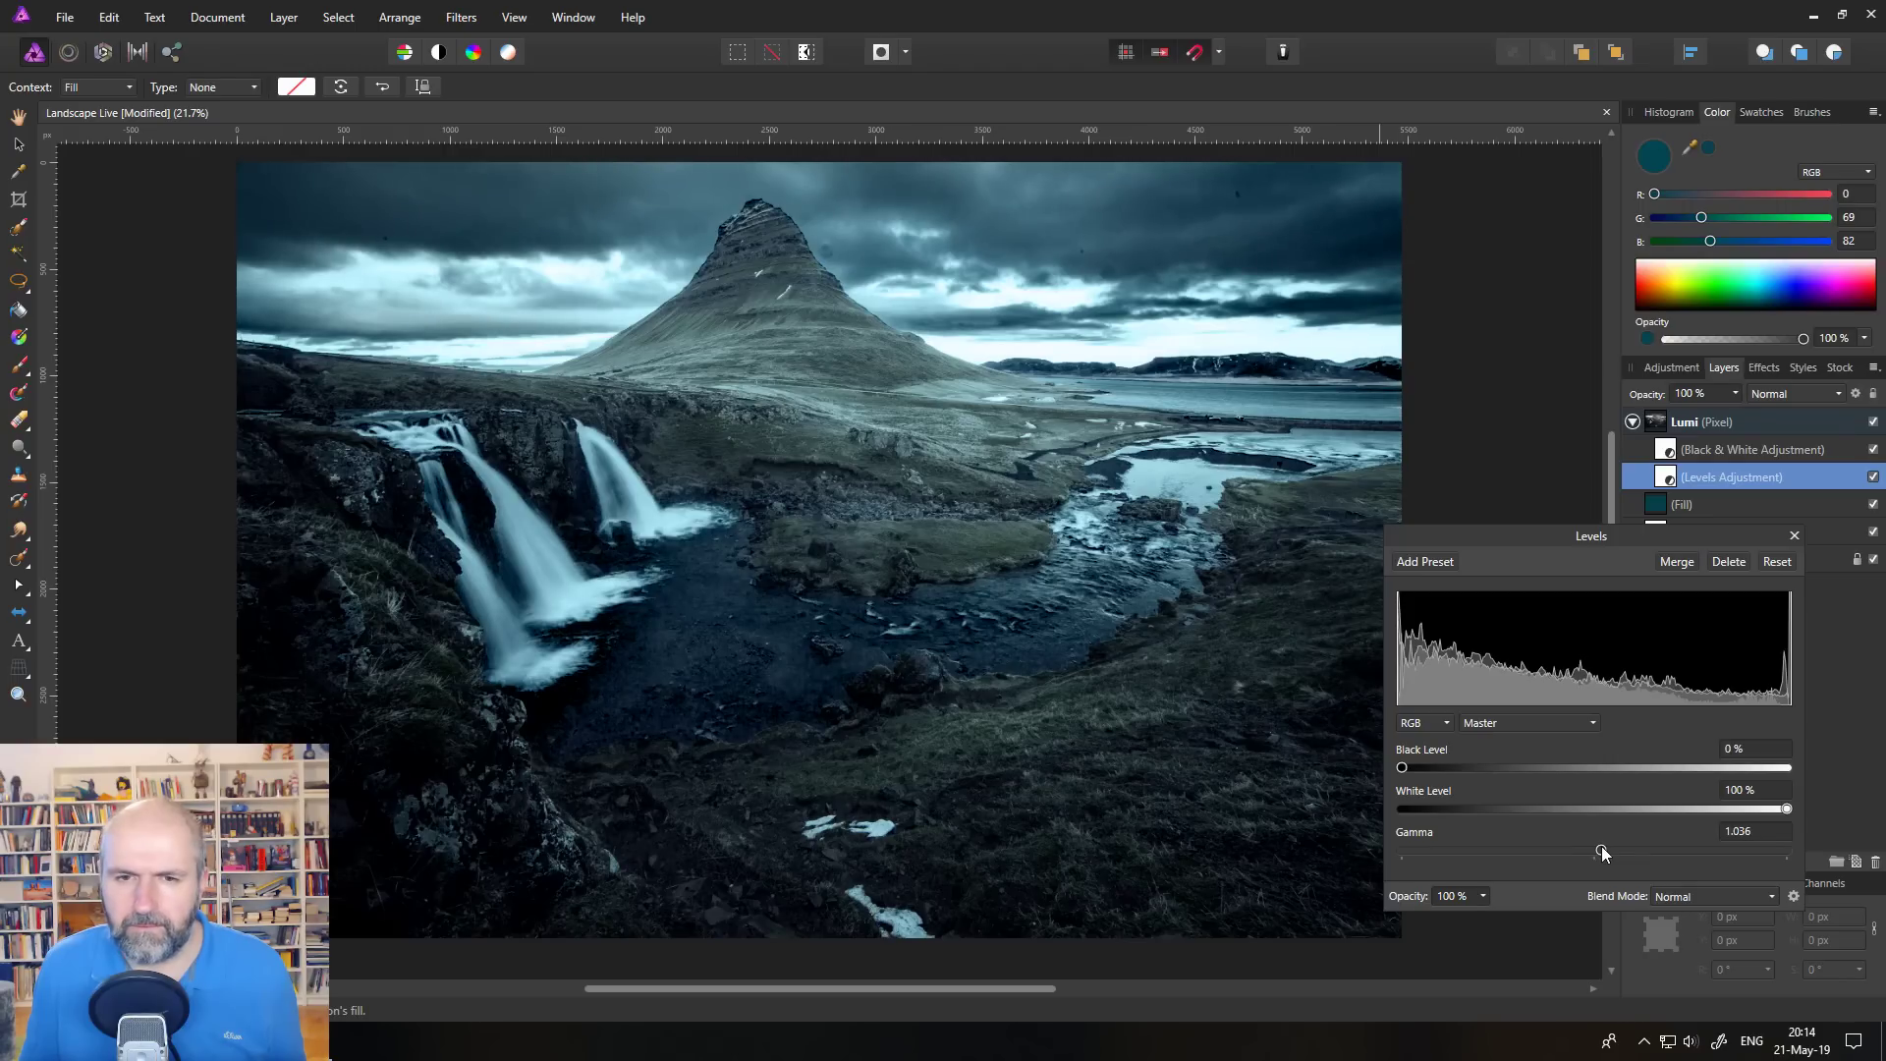
Drop the Lumi layer to 83% opacity and the dark teal fill layer to 56%
left_click(1793, 537)
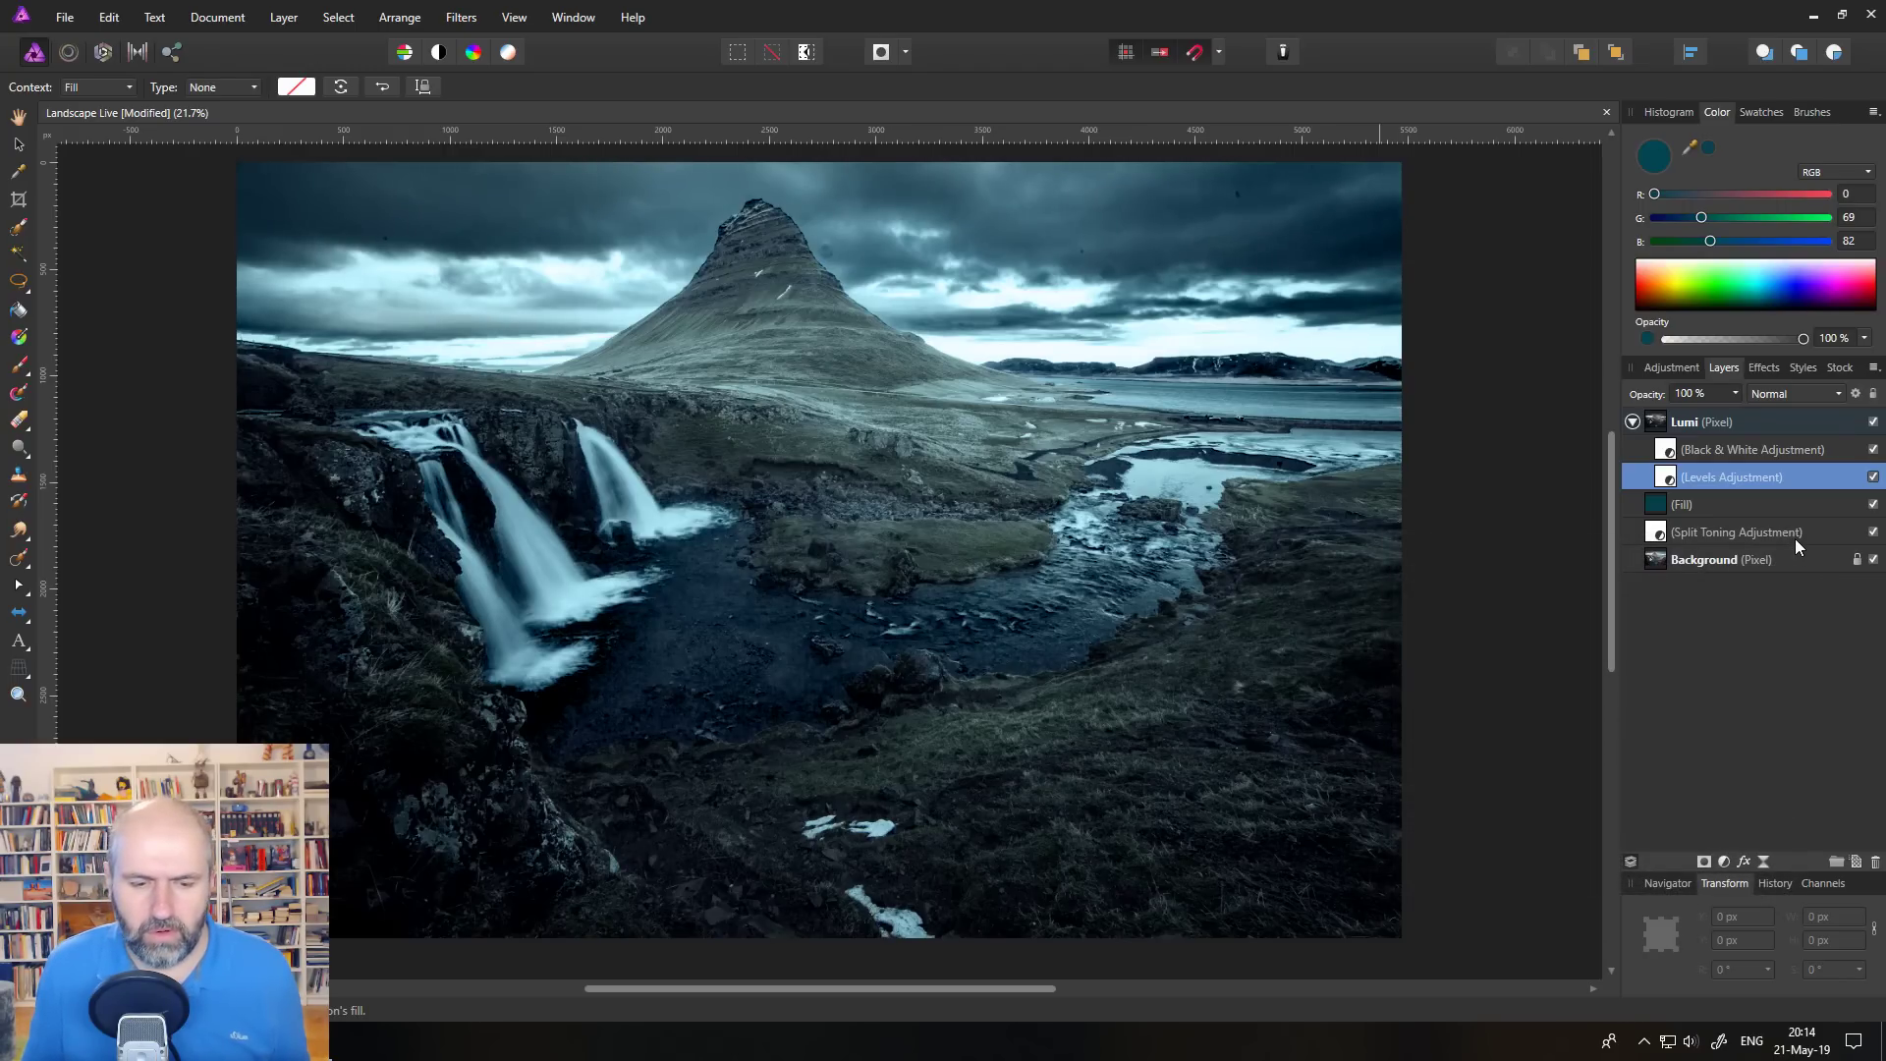
mouse_move(1660, 425)
left_mouse_down()
mouse_move(1743, 415)
mouse_move(1675, 419)
mouse_move(1727, 427)
left_mouse_up()
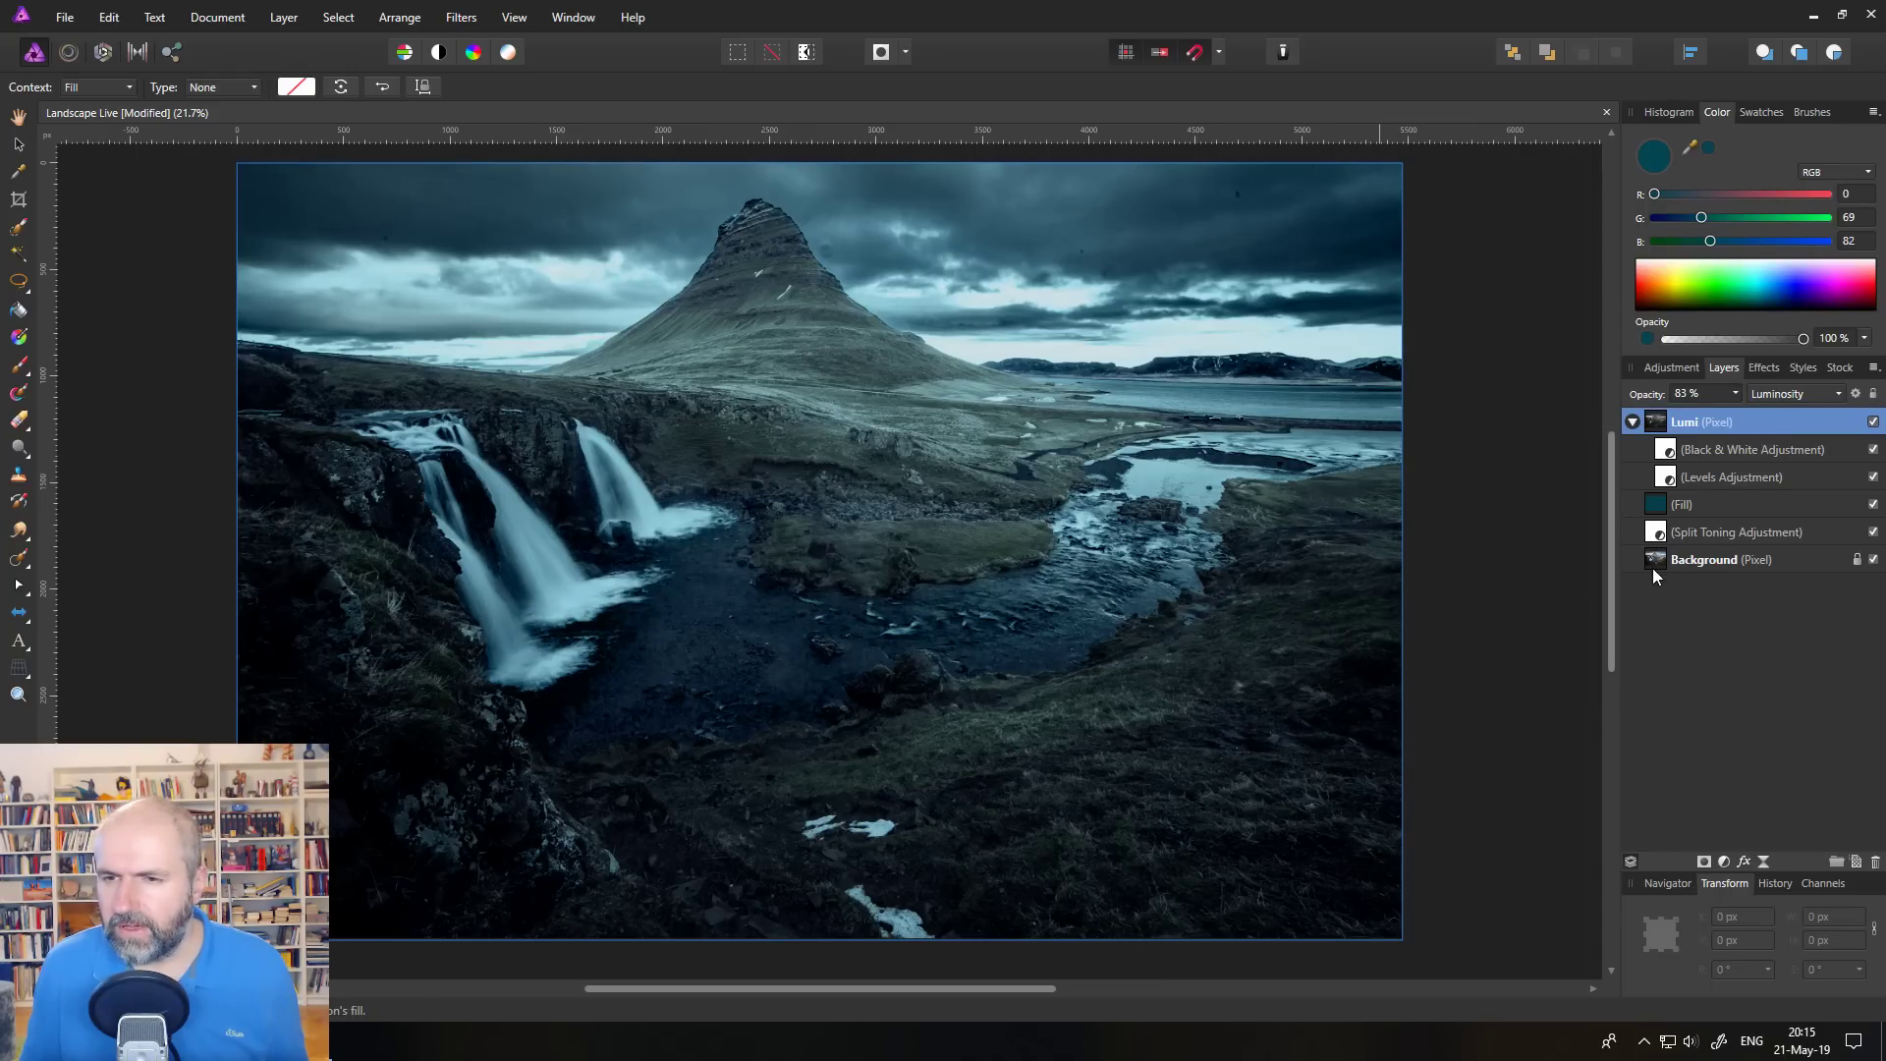
left_click(1656, 505)
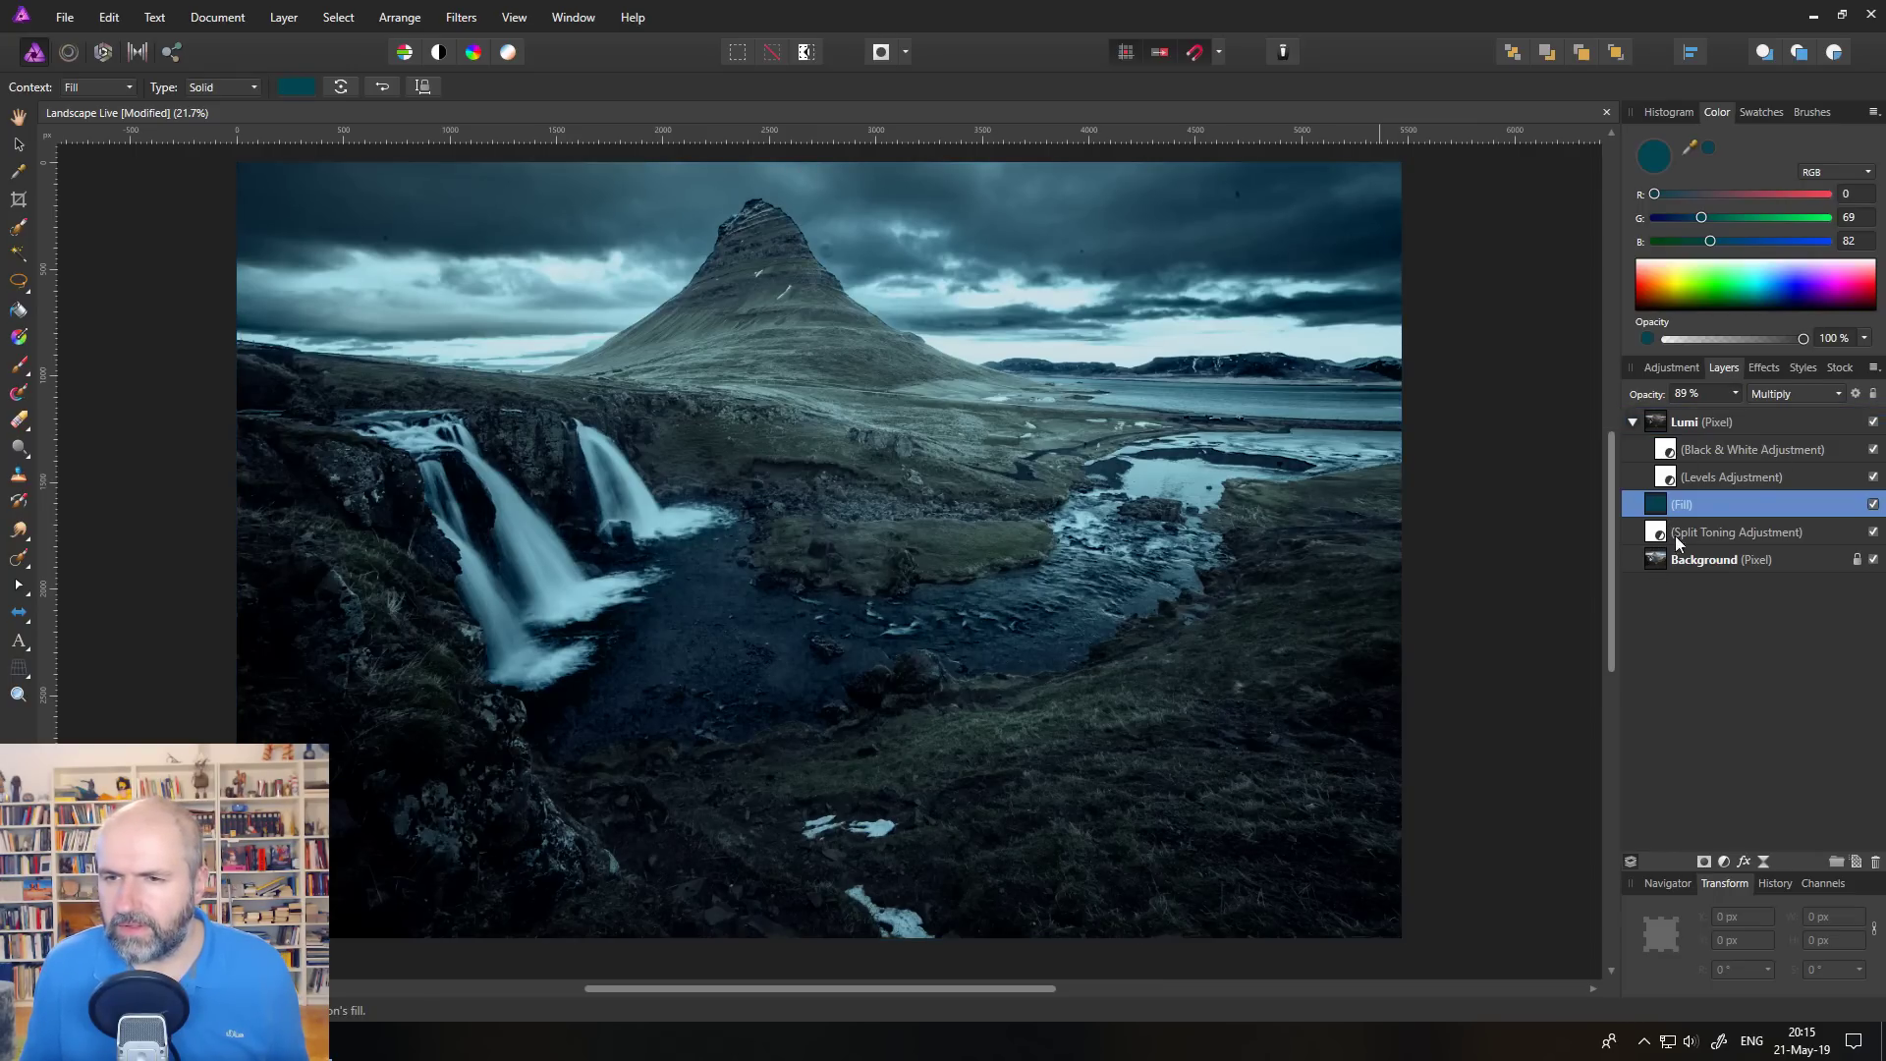
left_click(1736, 395)
left_click_drag(1738, 422, 1682, 422)
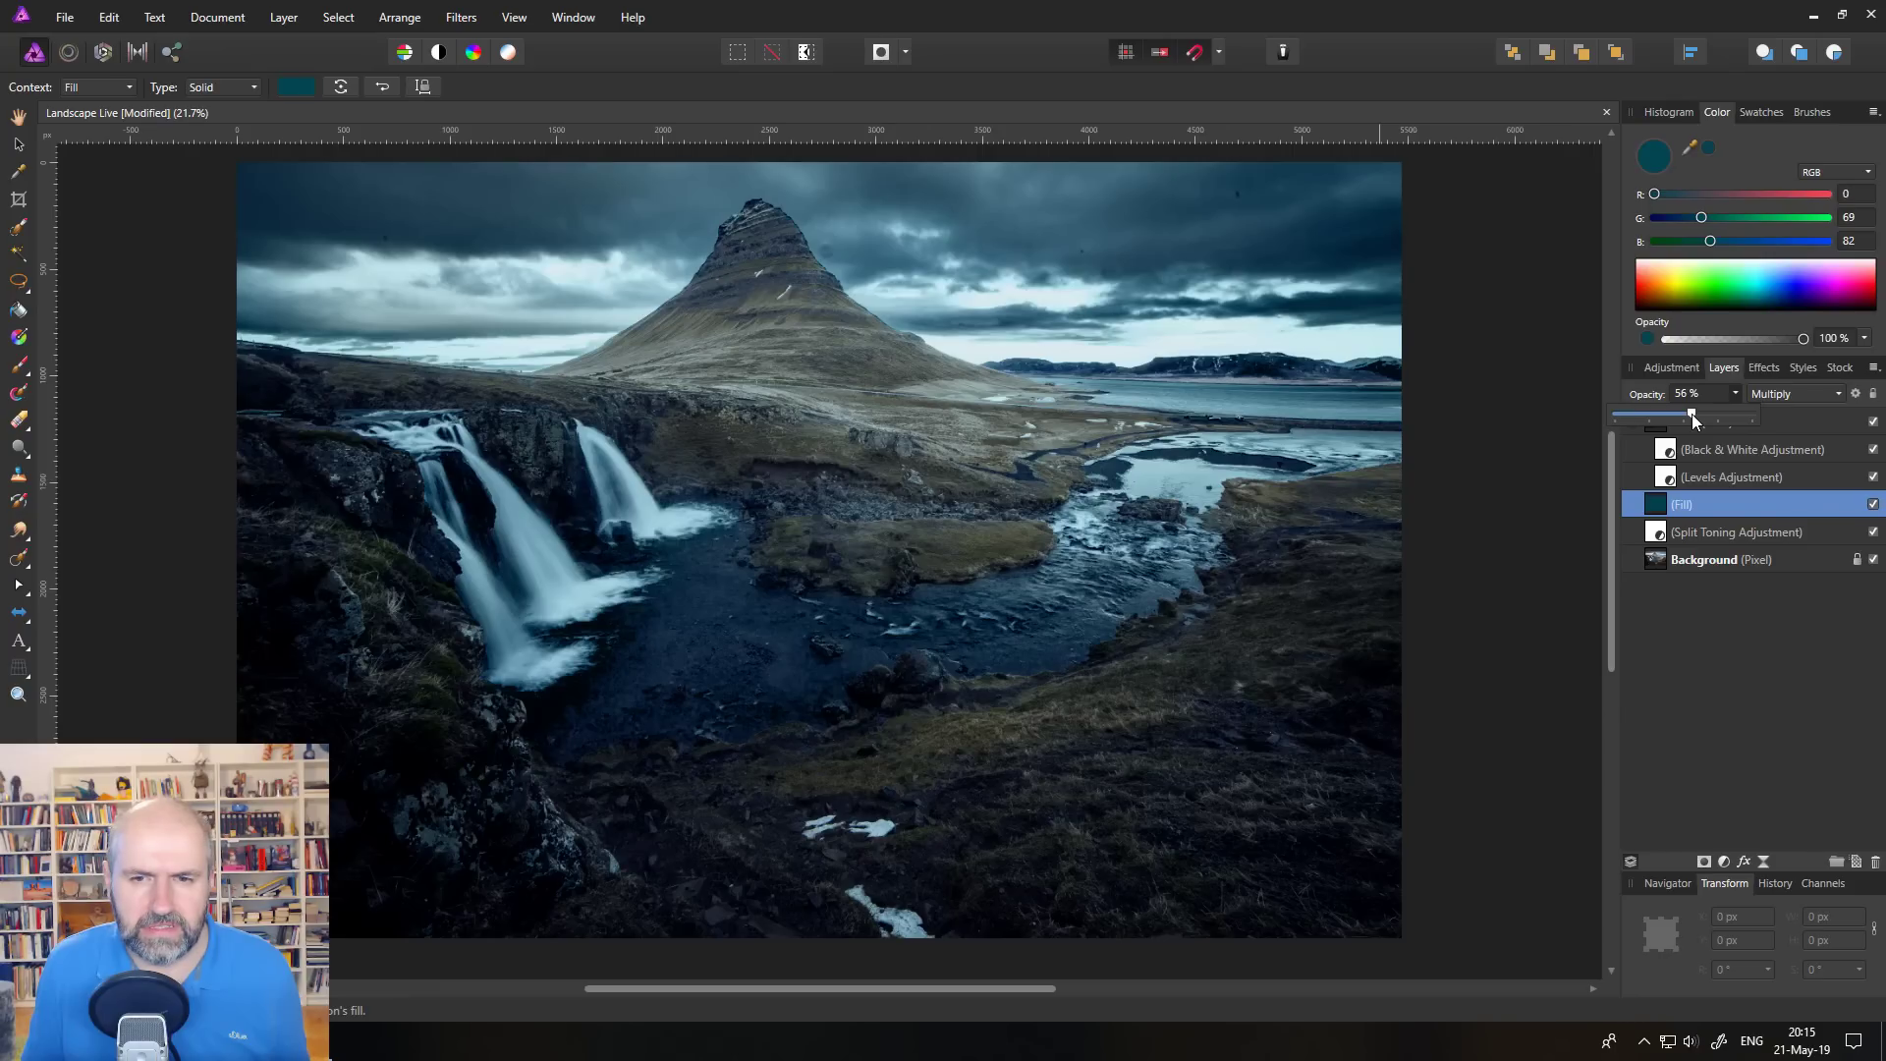
Shift the Split Toning highlight hue toward cyan and settle the shadow hue near 212°
left_click(1736, 398)
double_click(1663, 531)
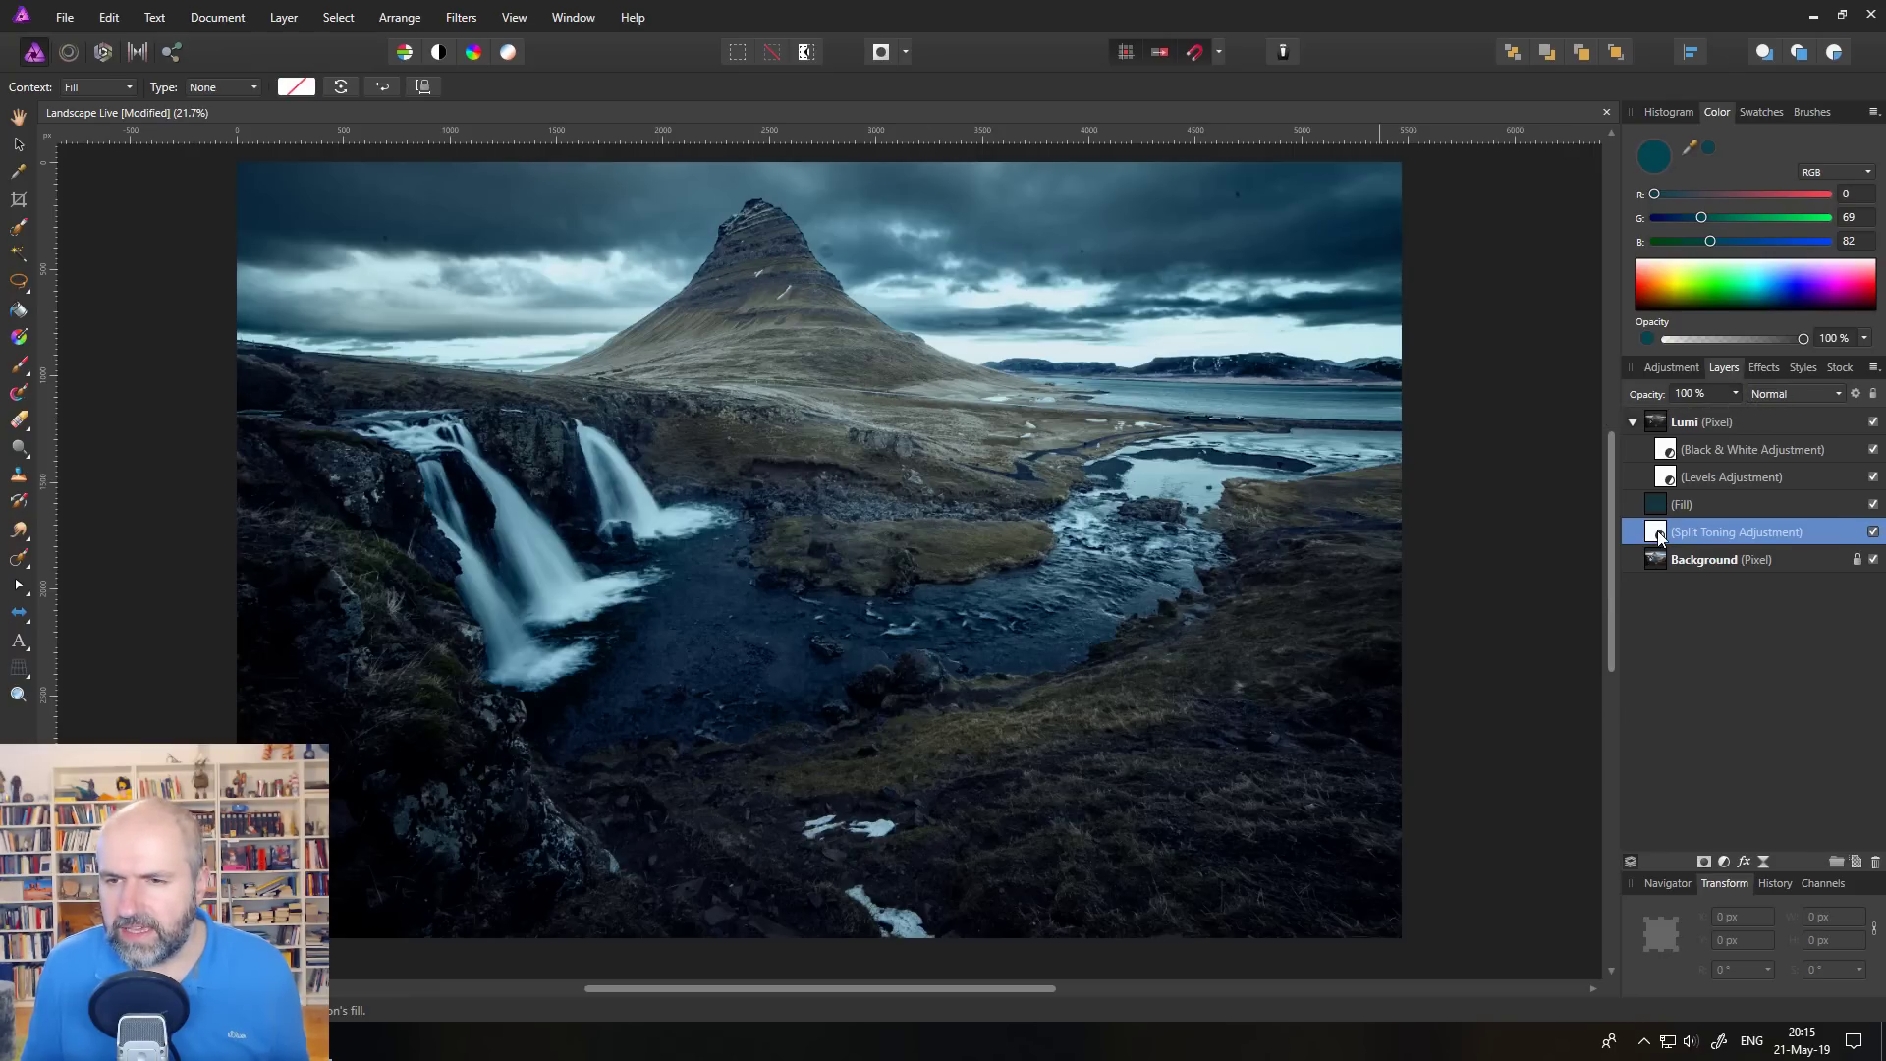
left_click_drag(1581, 707, 1557, 708)
left_click_drag(1587, 782, 1591, 778)
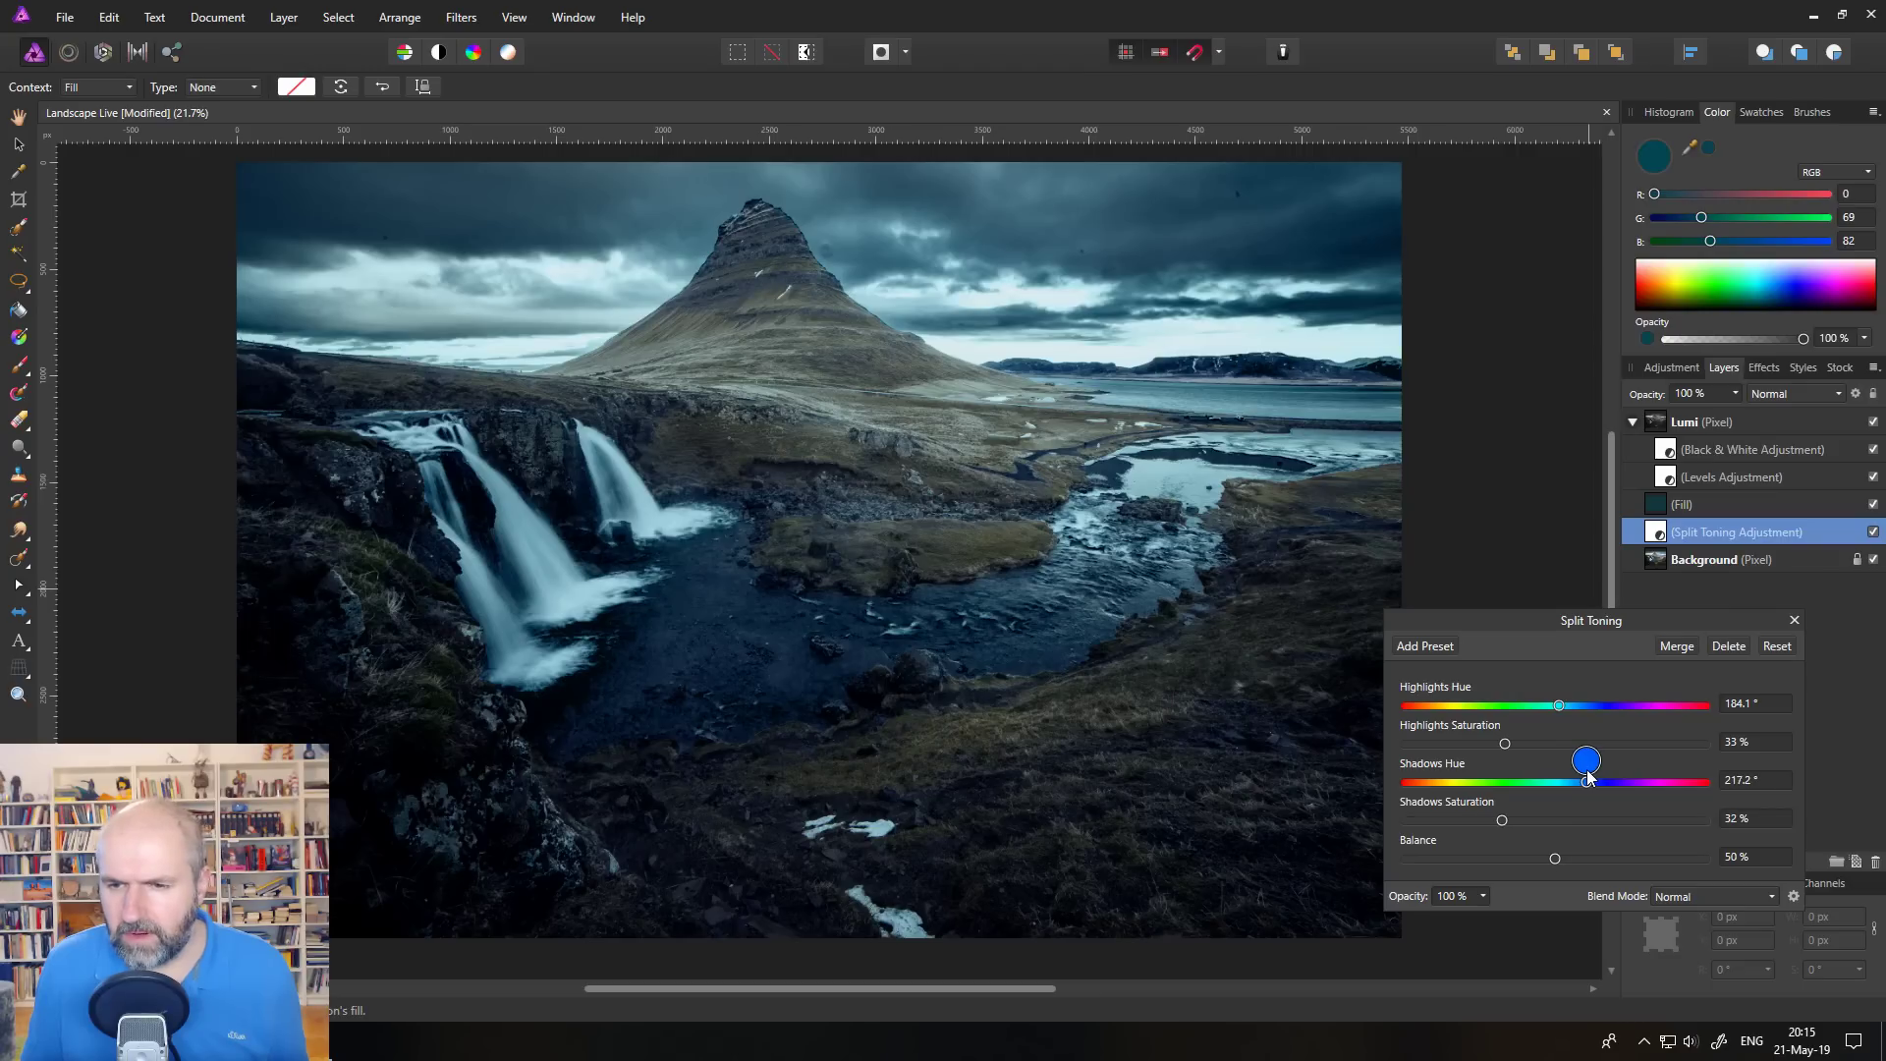
left_click_drag(1589, 779, 1583, 778)
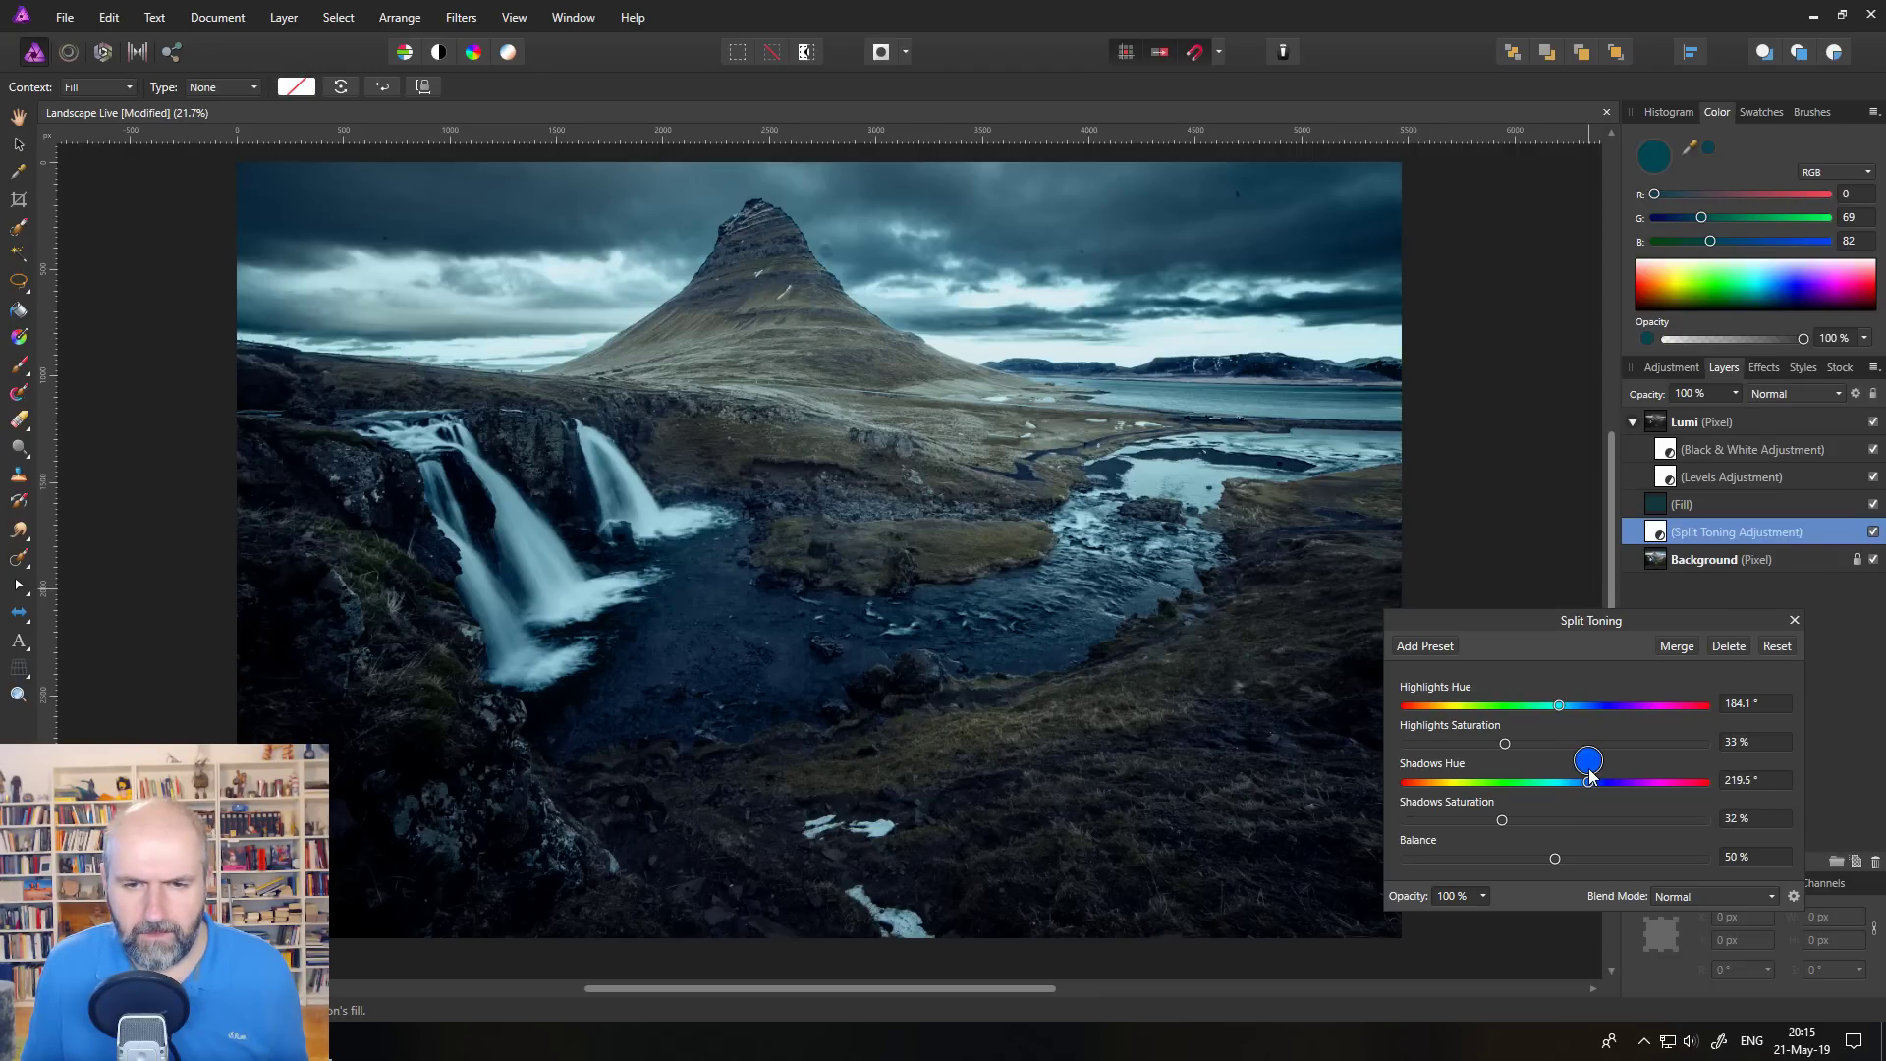
left_click_drag(1657, 627, 1604, 603)
left_click(1743, 596)
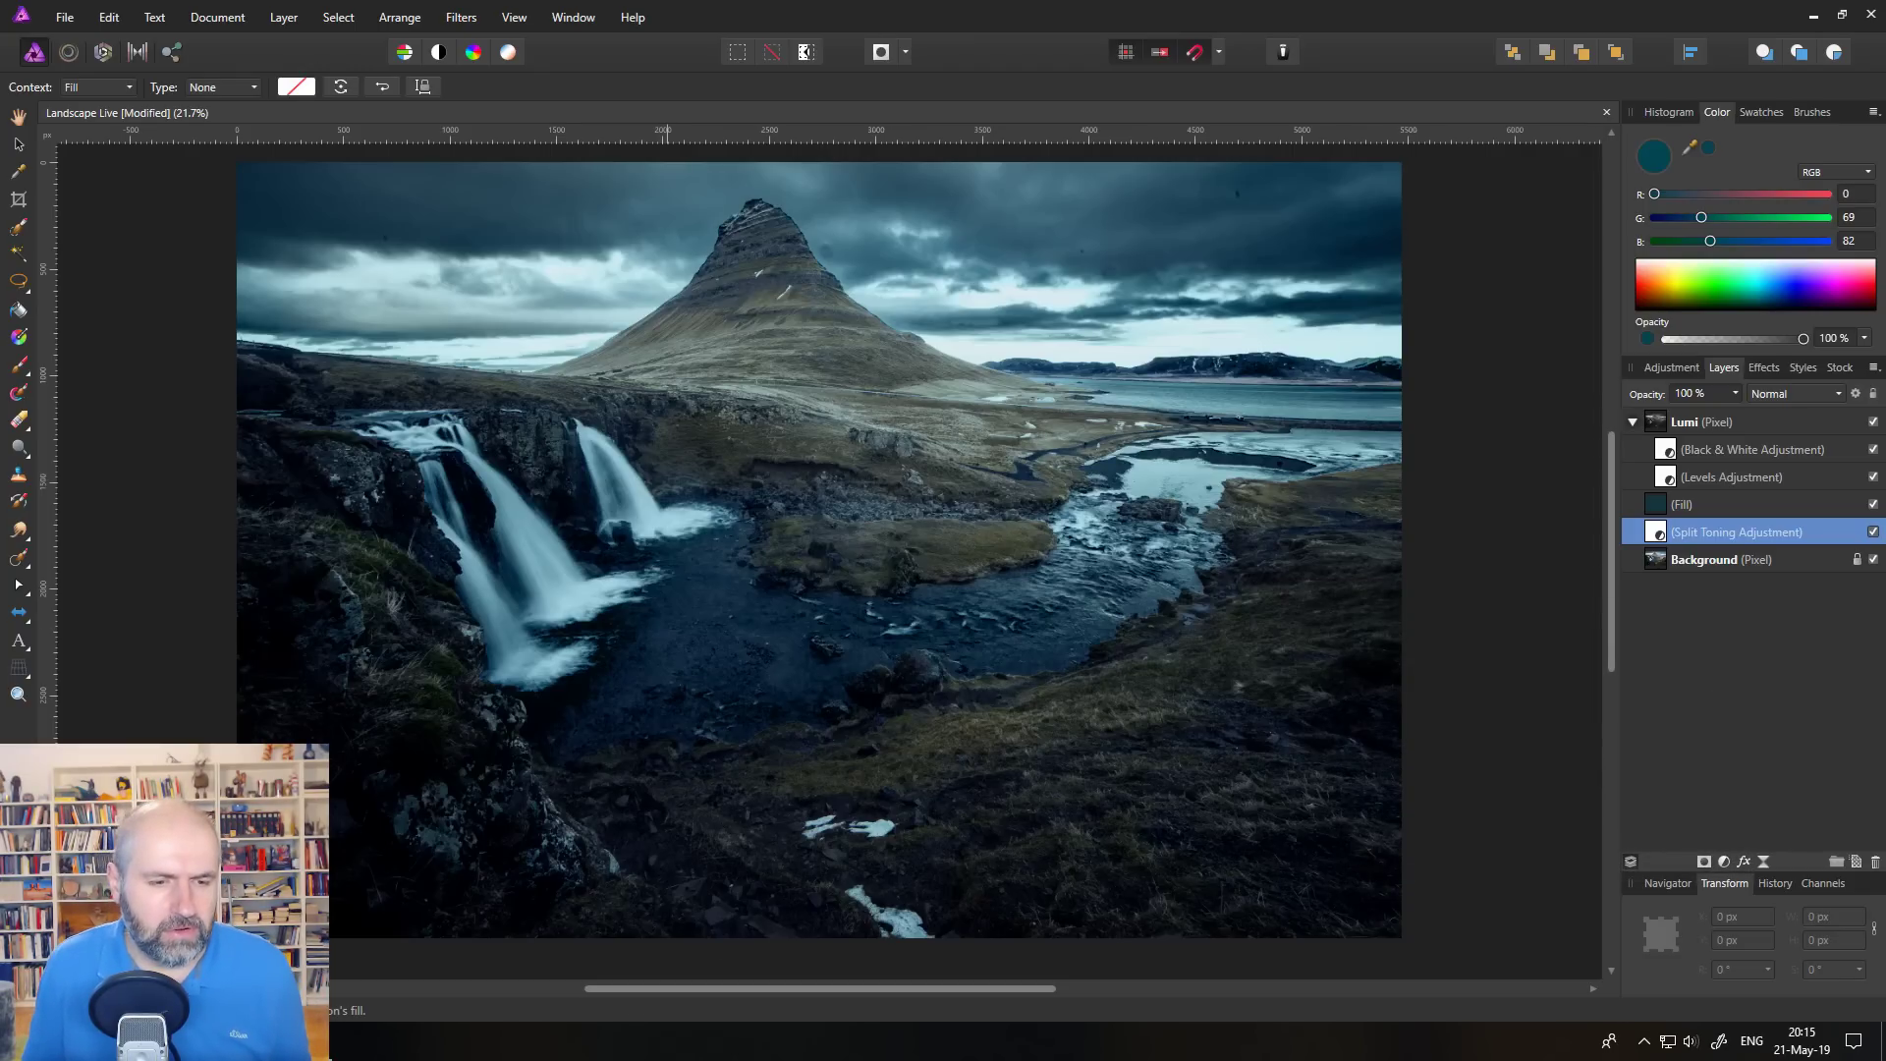
Switch to Chrome to view the photographer's moody teal photo gallery
left_click(377, 943)
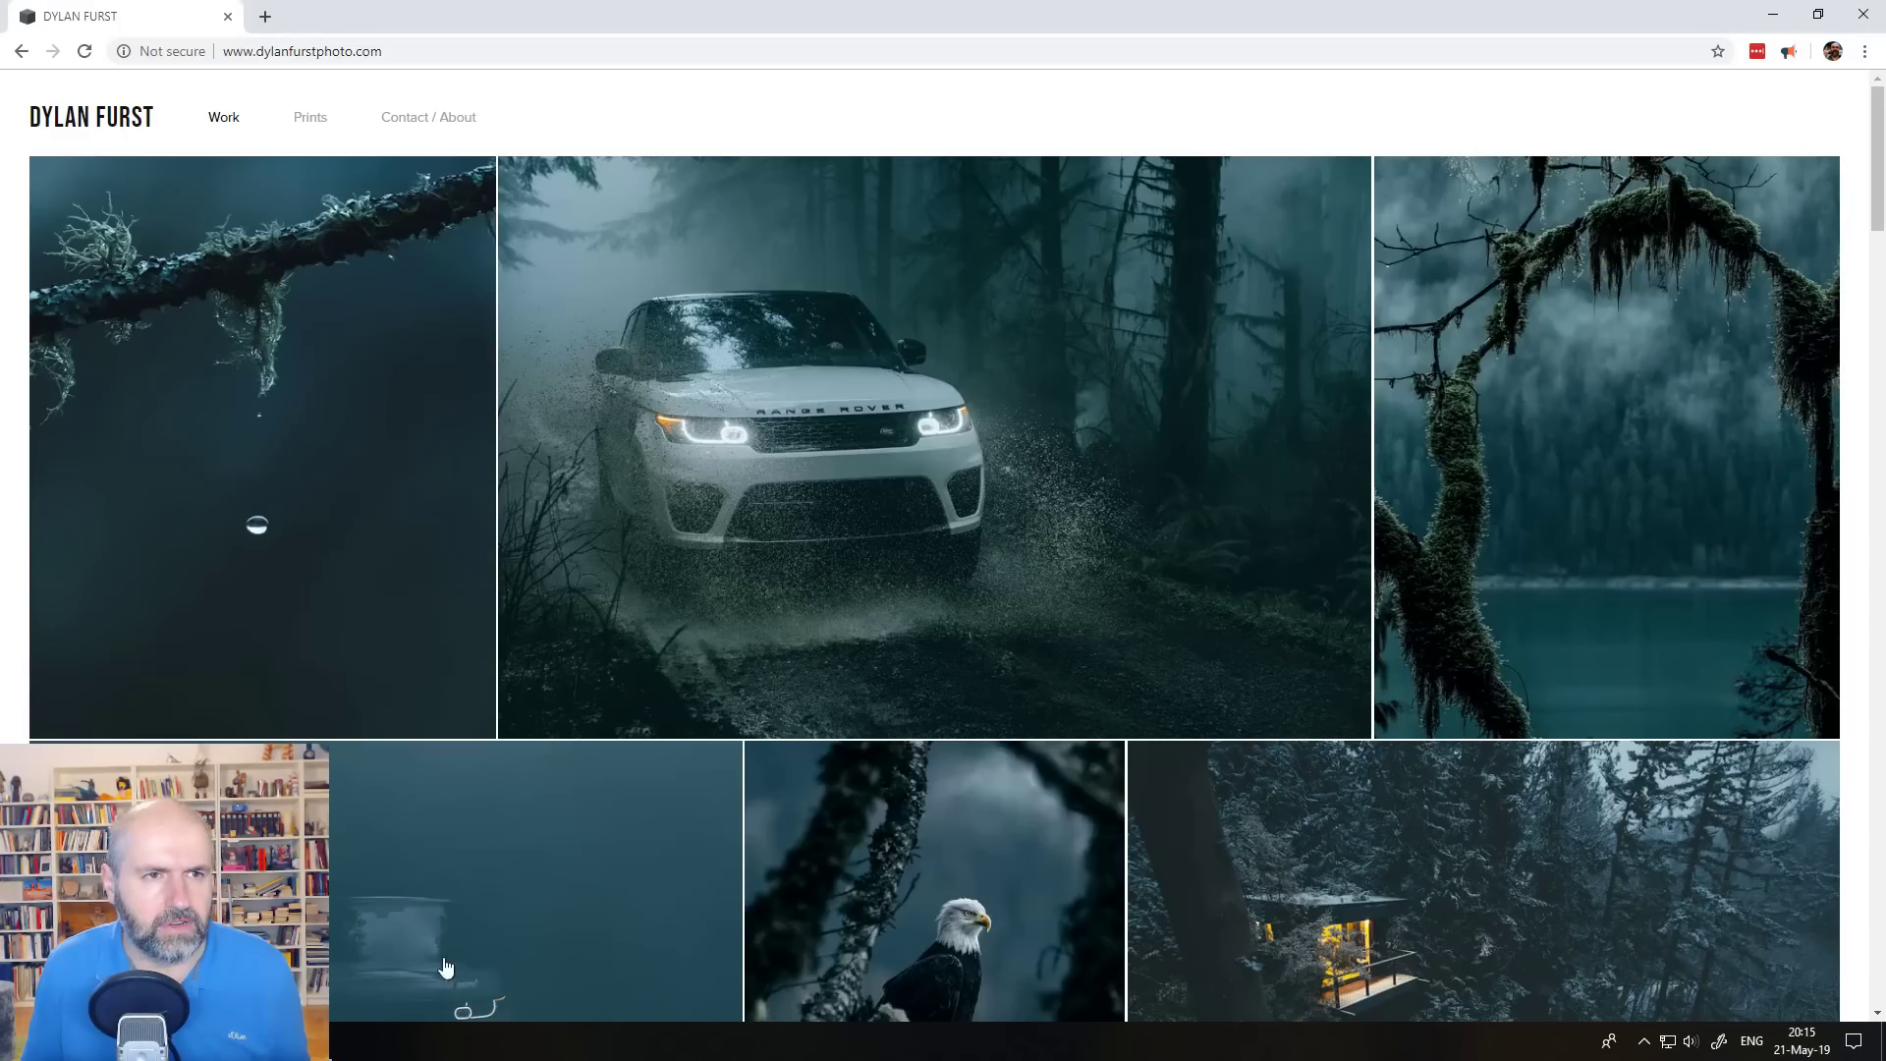
scroll(1188, 743, "down", 1)
scroll(1194, 767, "down", 1)
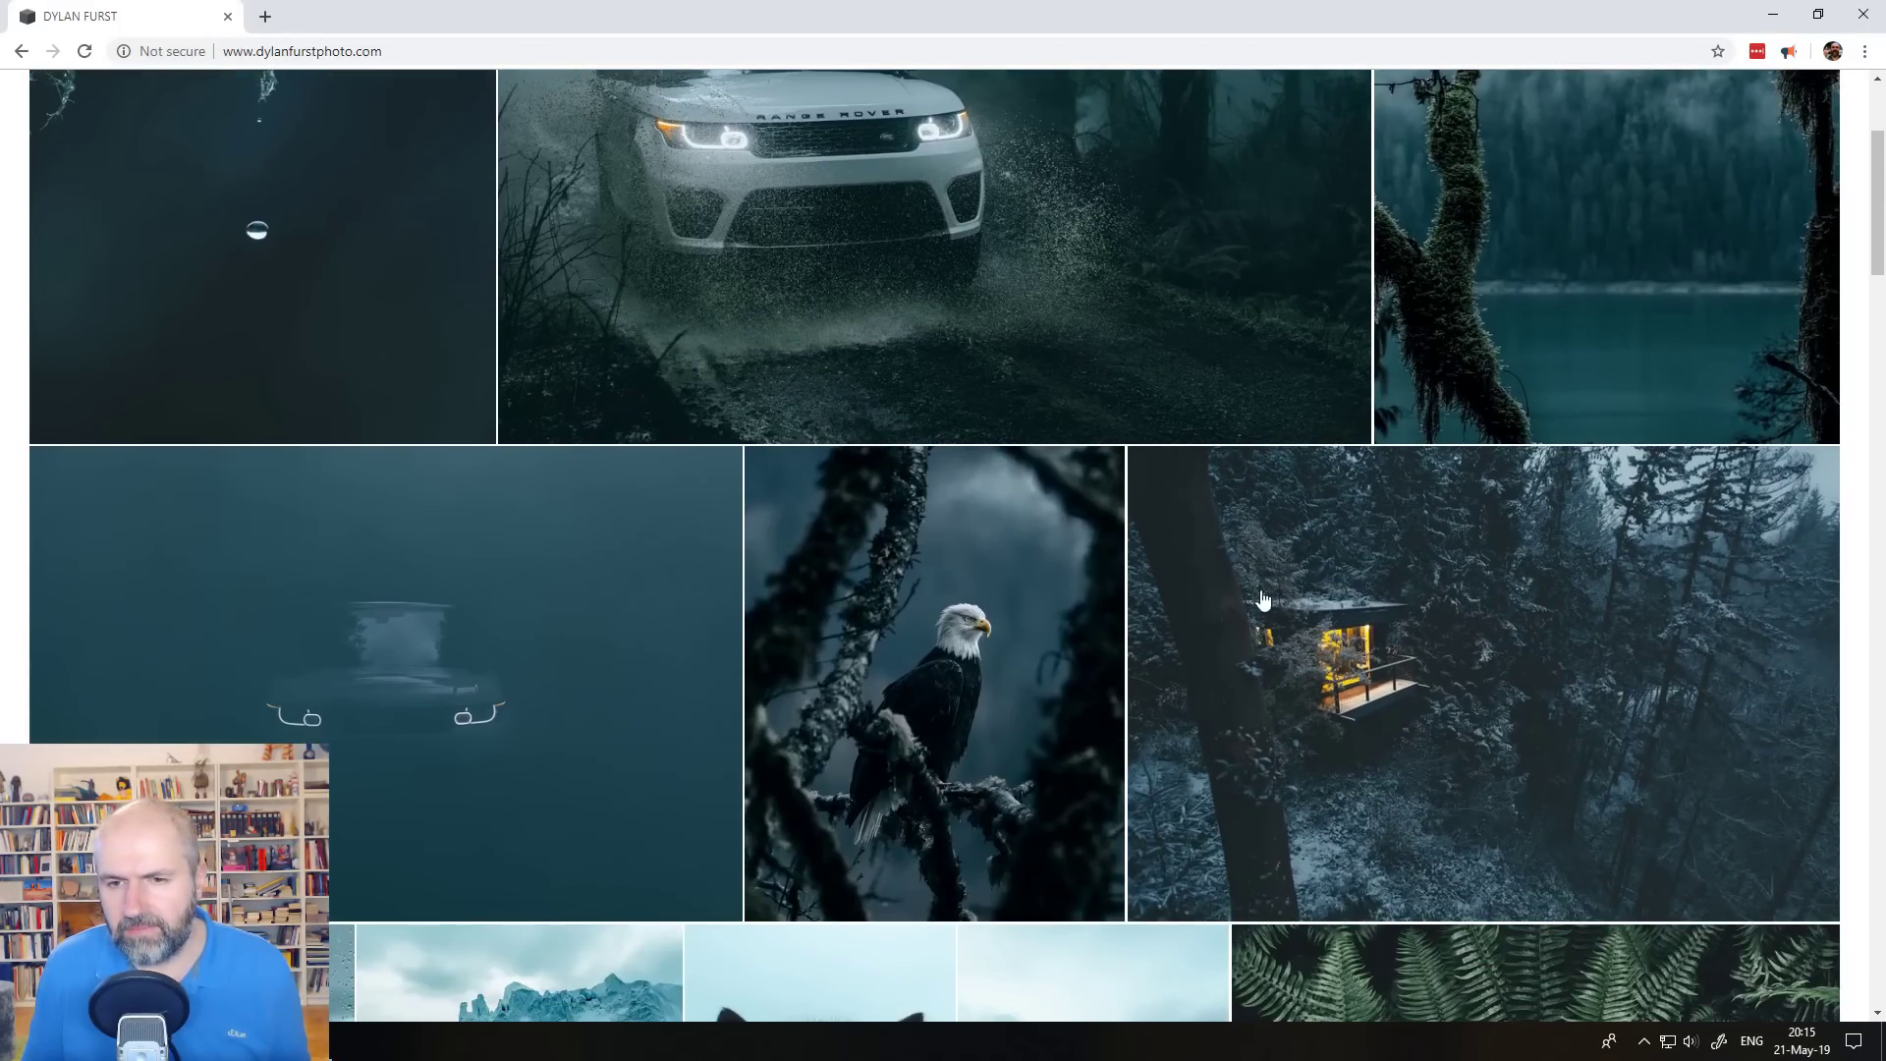
scroll(1249, 807, "up", 1)
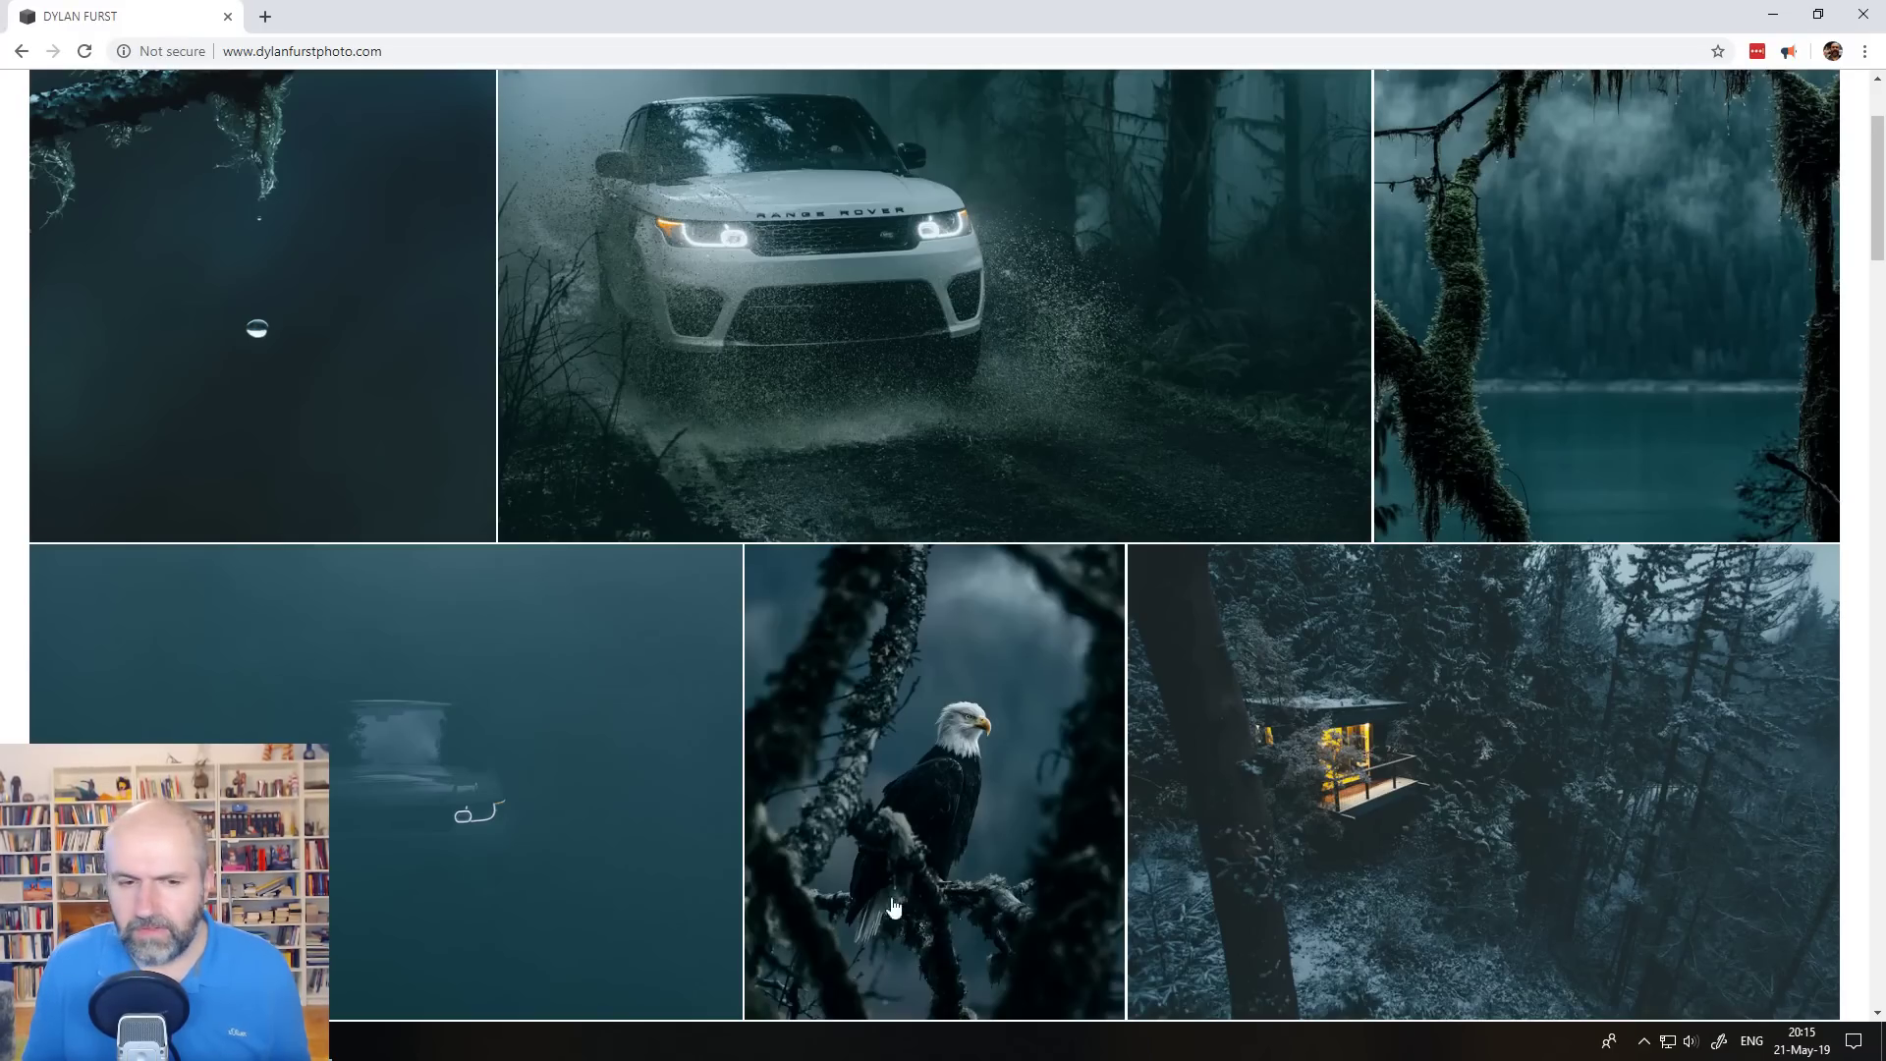
Add a Curves adjustment above the Lumi layer
key("alt+Tab")
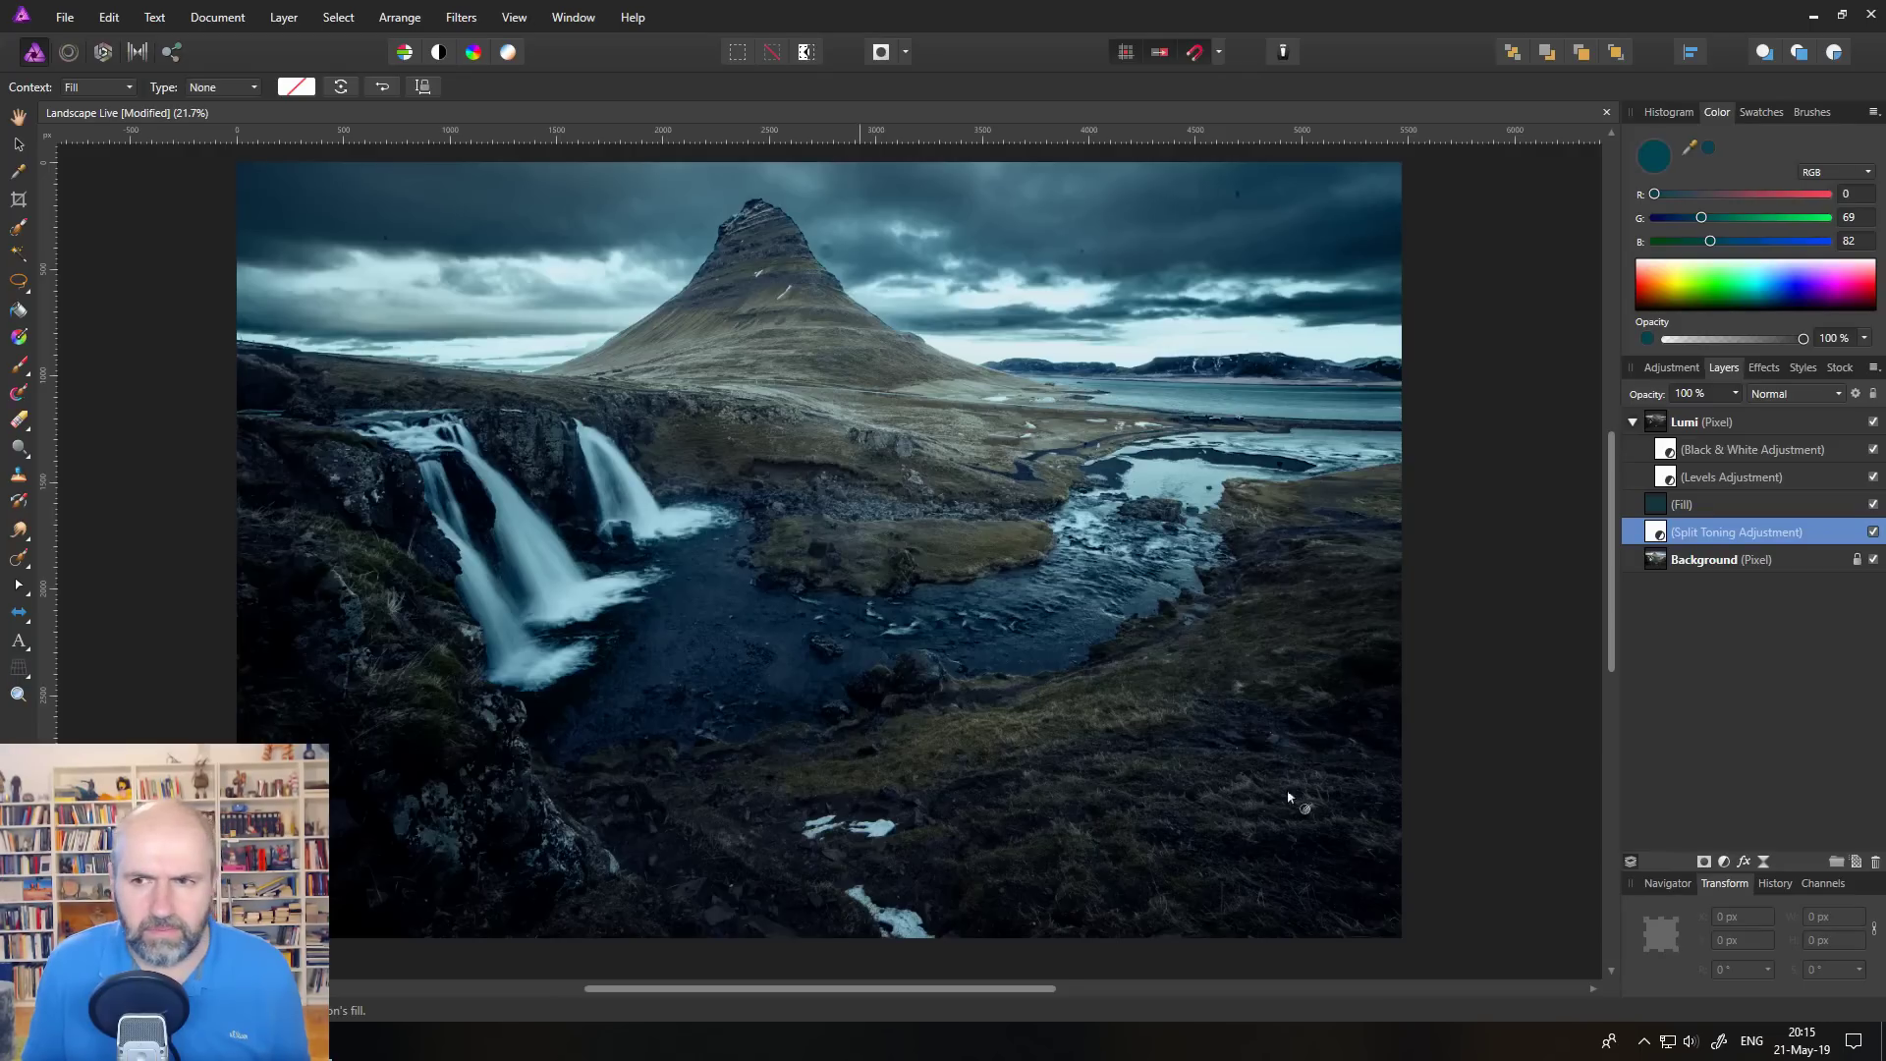
left_click(1667, 422)
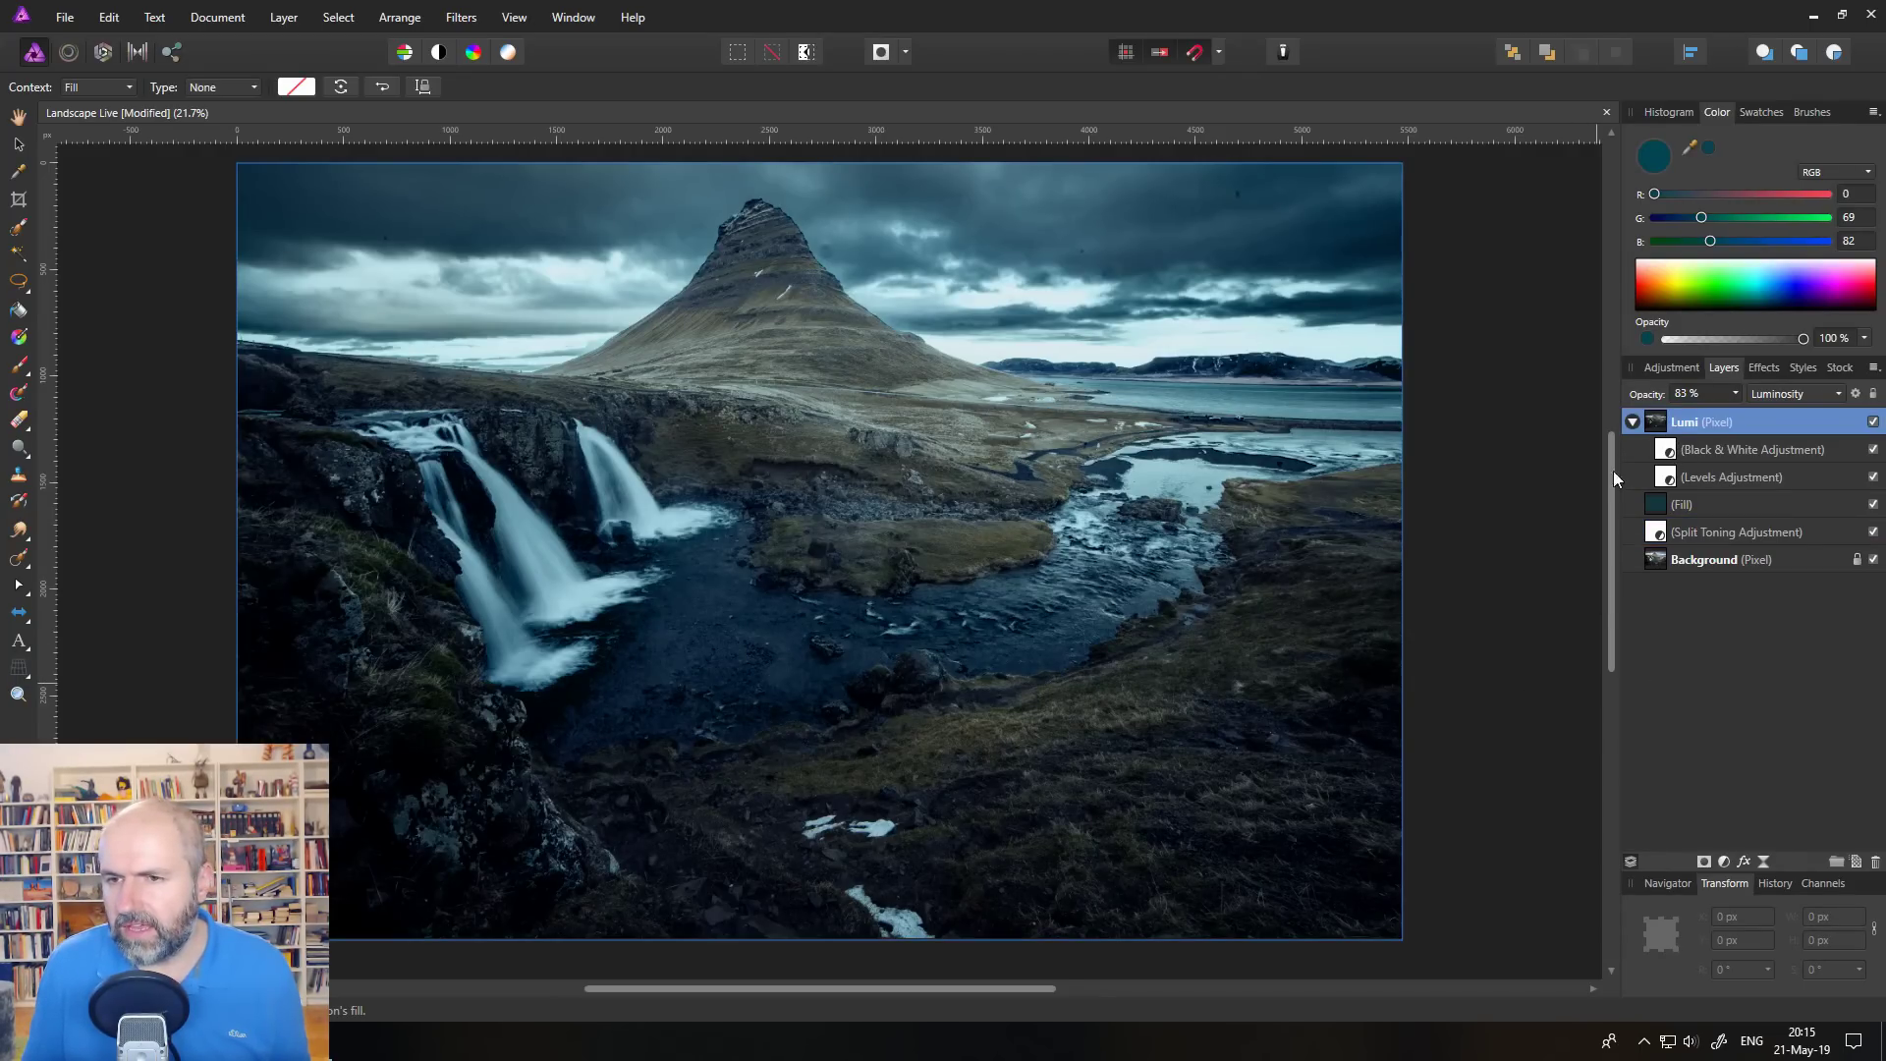
left_click(1725, 860)
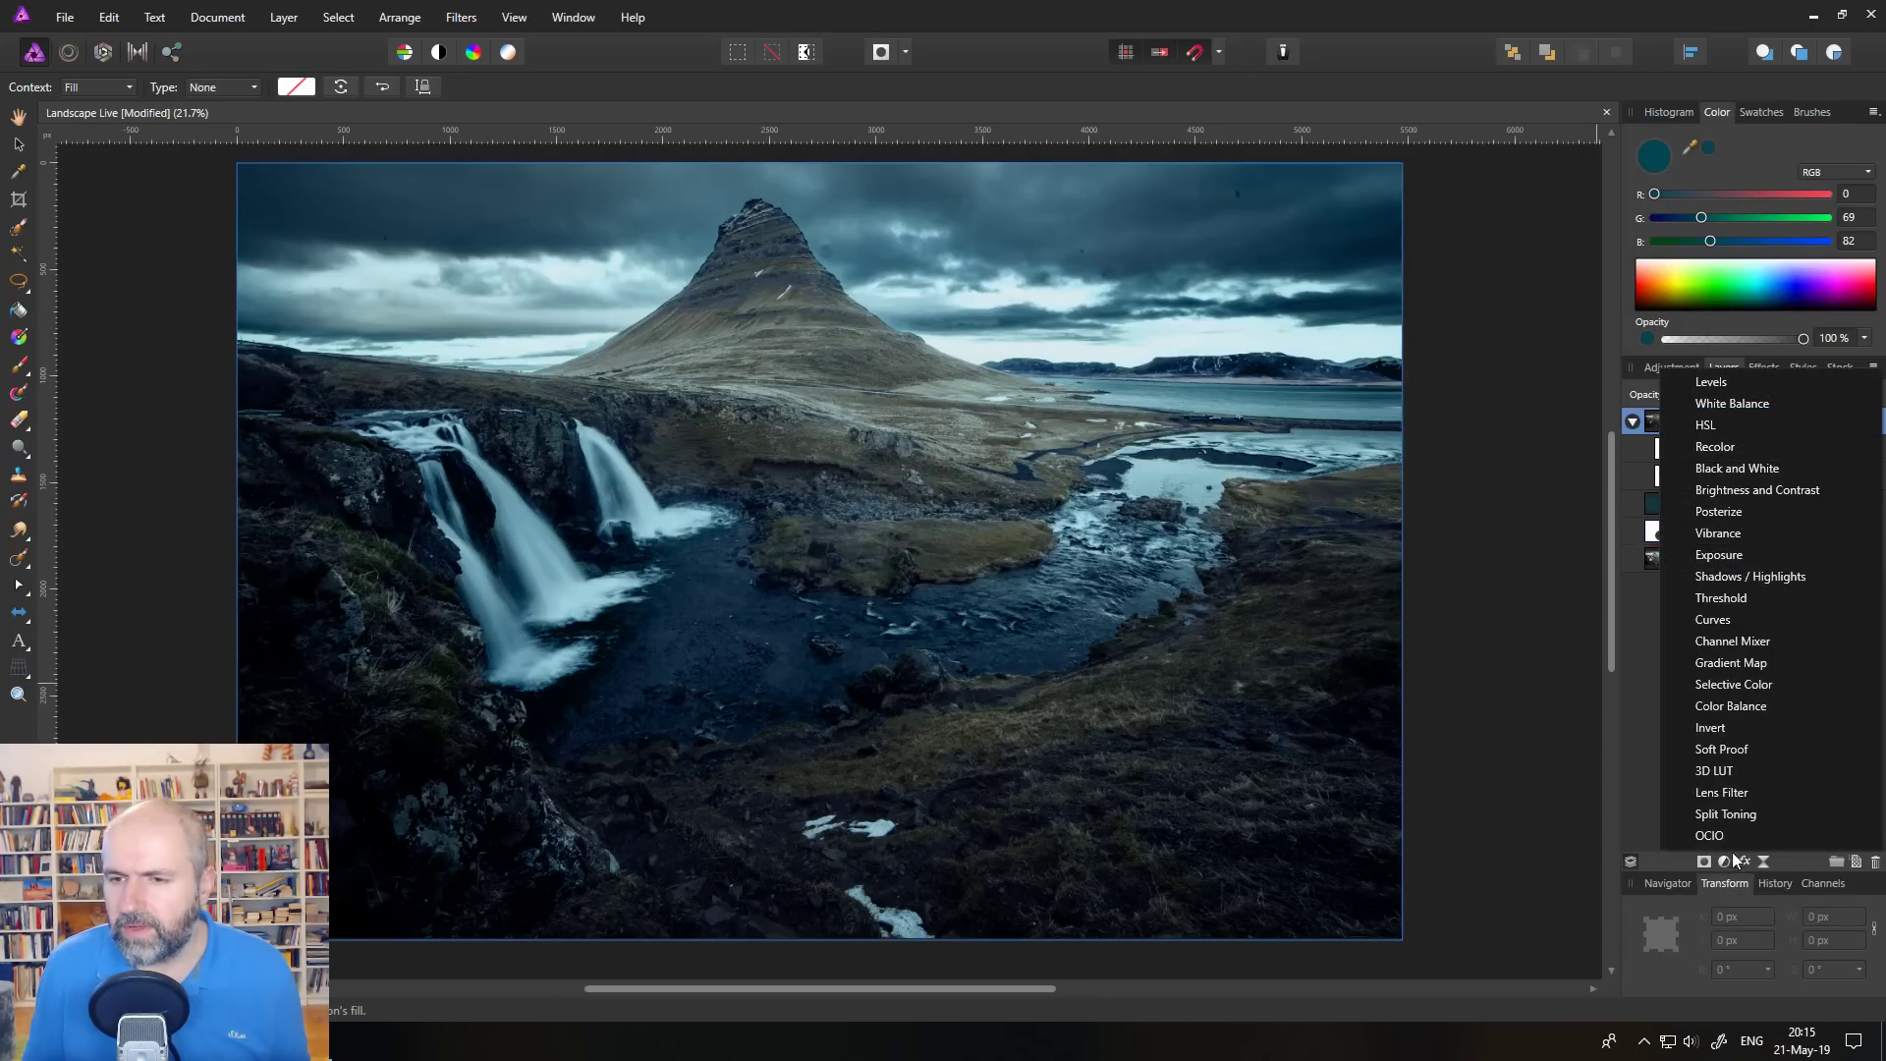
left_click(1732, 620)
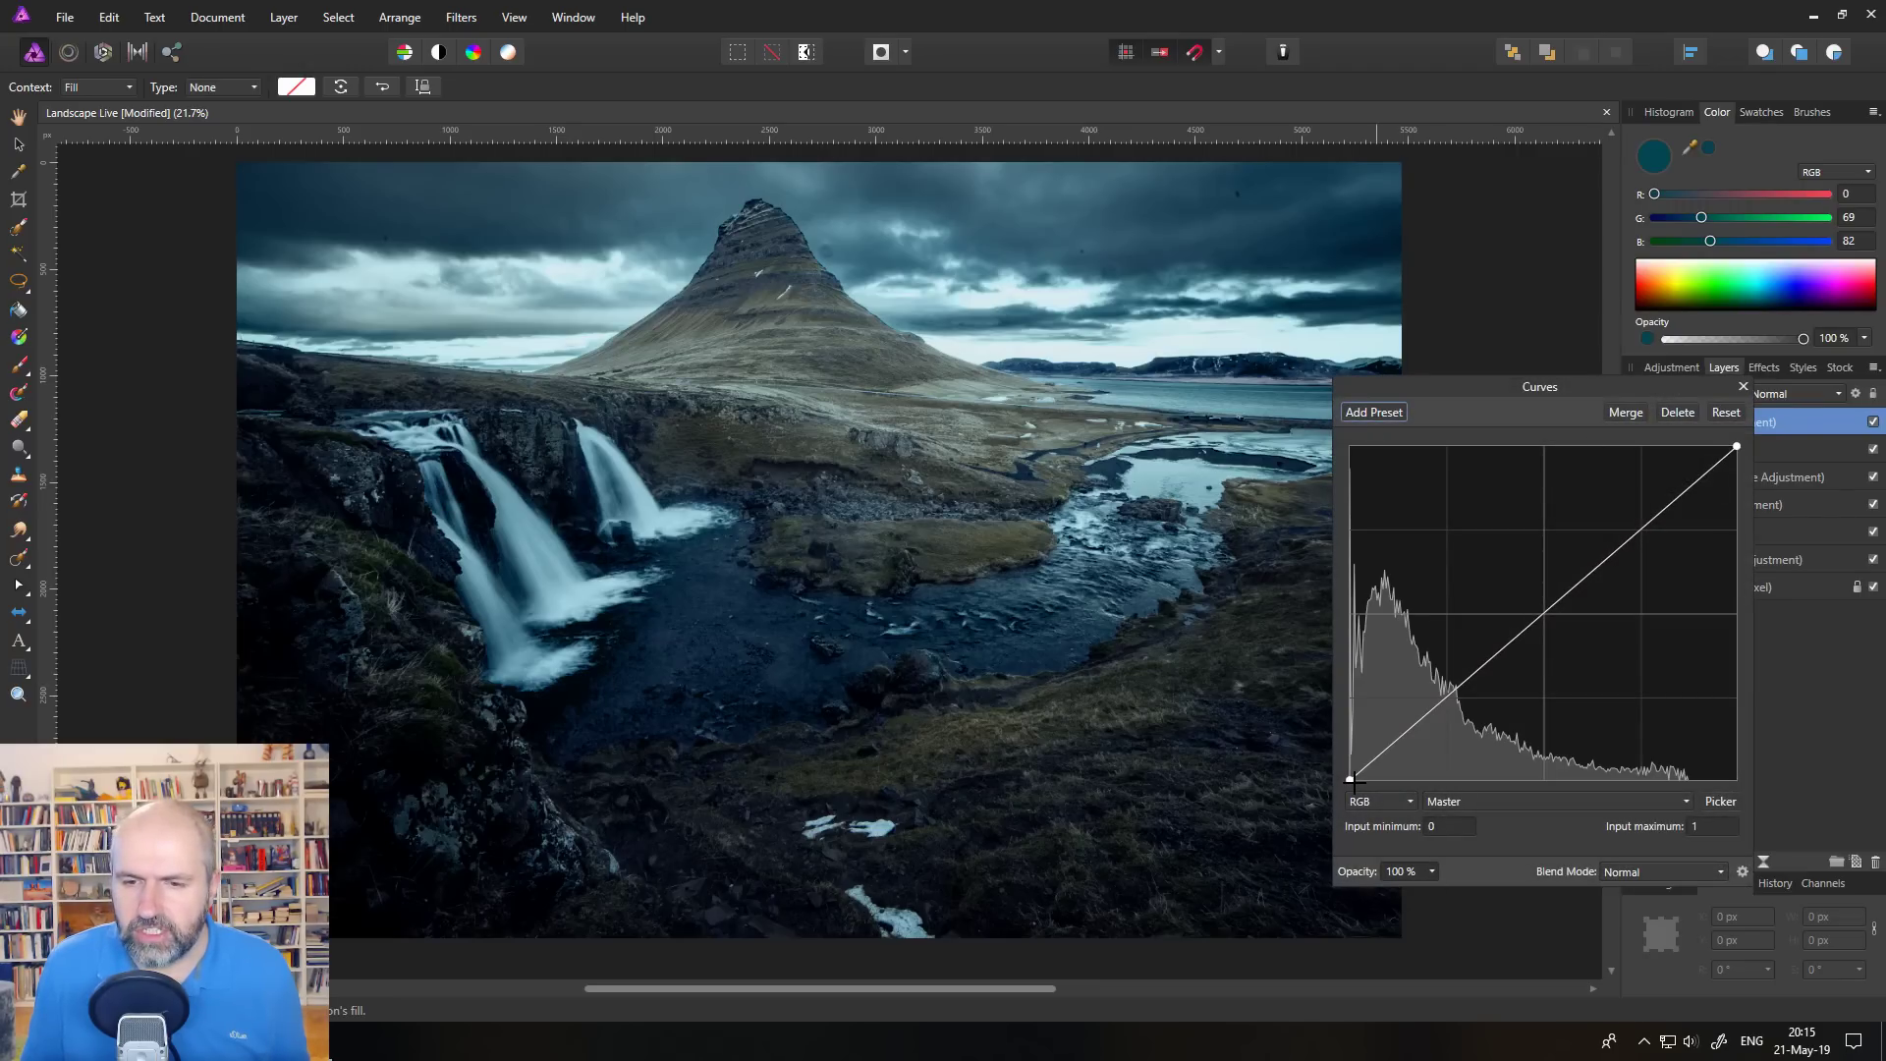
Lift the curve's black point and add a midtone point that brightens slightly
left_click_drag(1350, 776, 1334, 768)
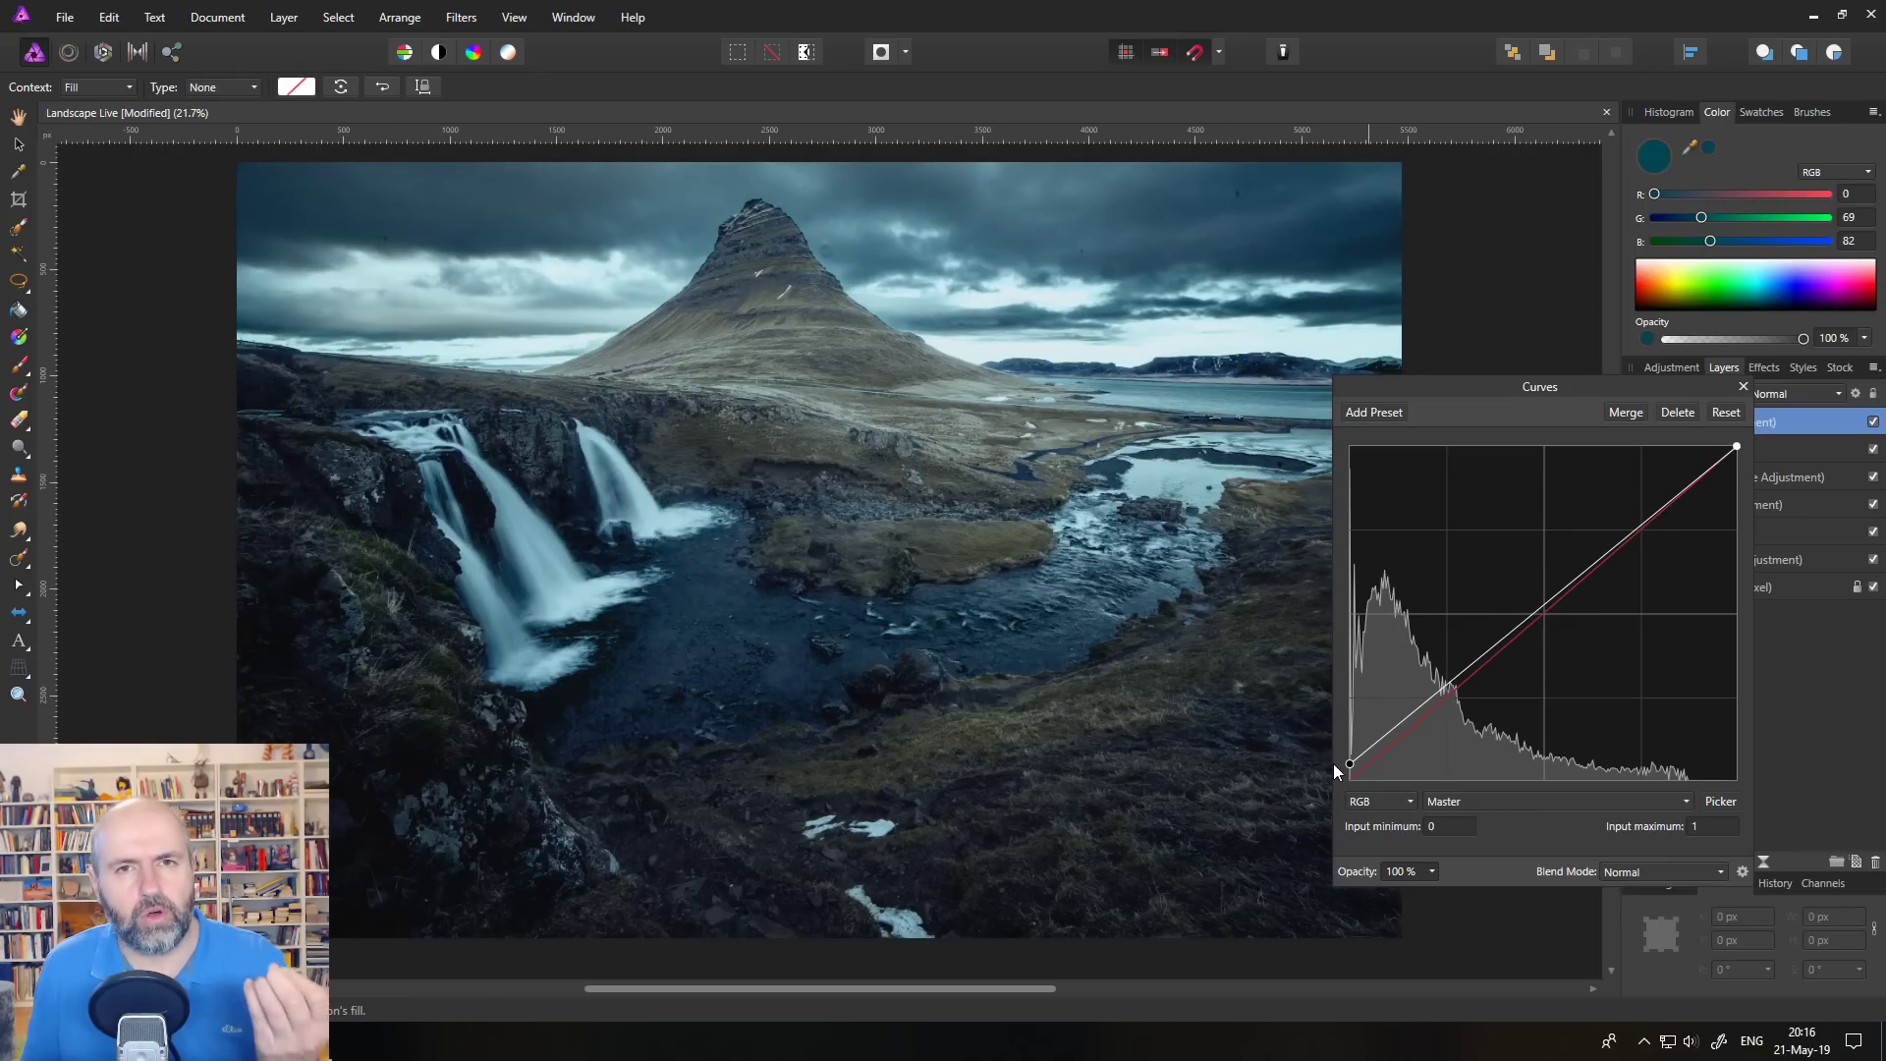
left_click_drag(1441, 386, 1486, 382)
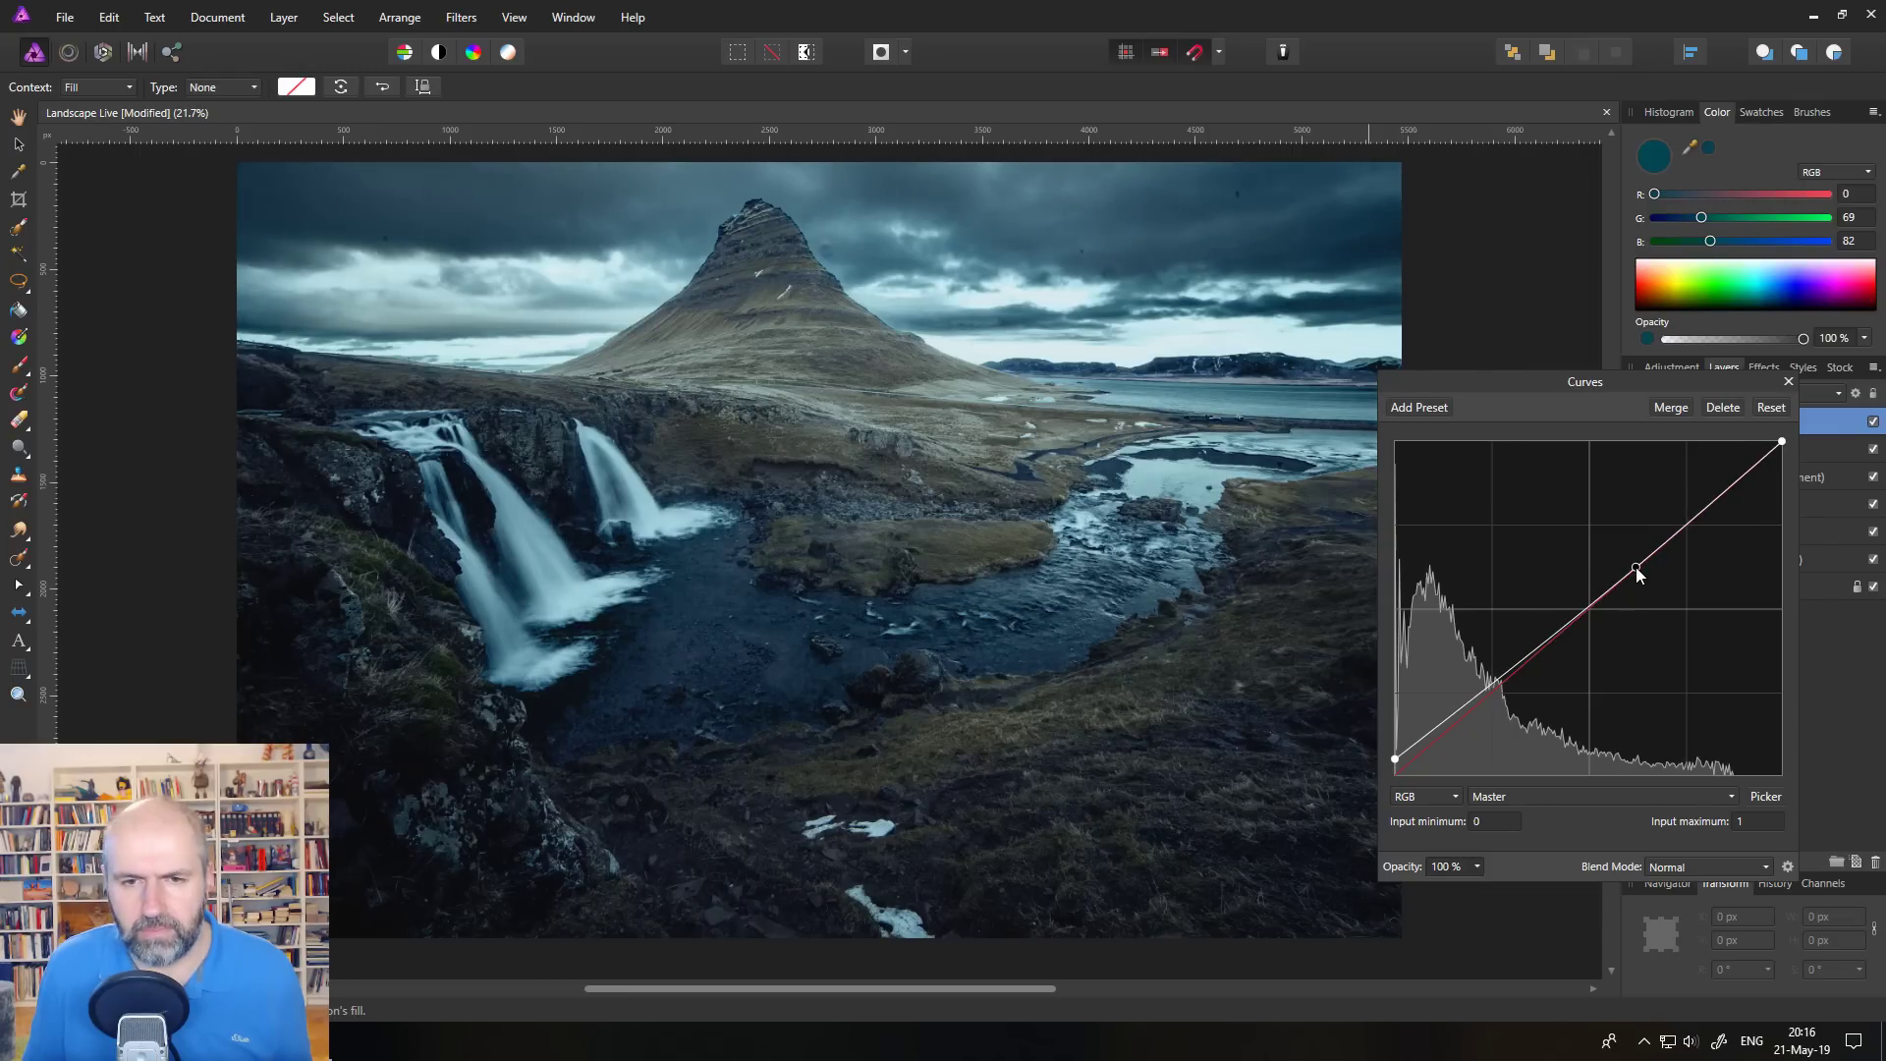
left_click_drag(1635, 566, 1645, 570)
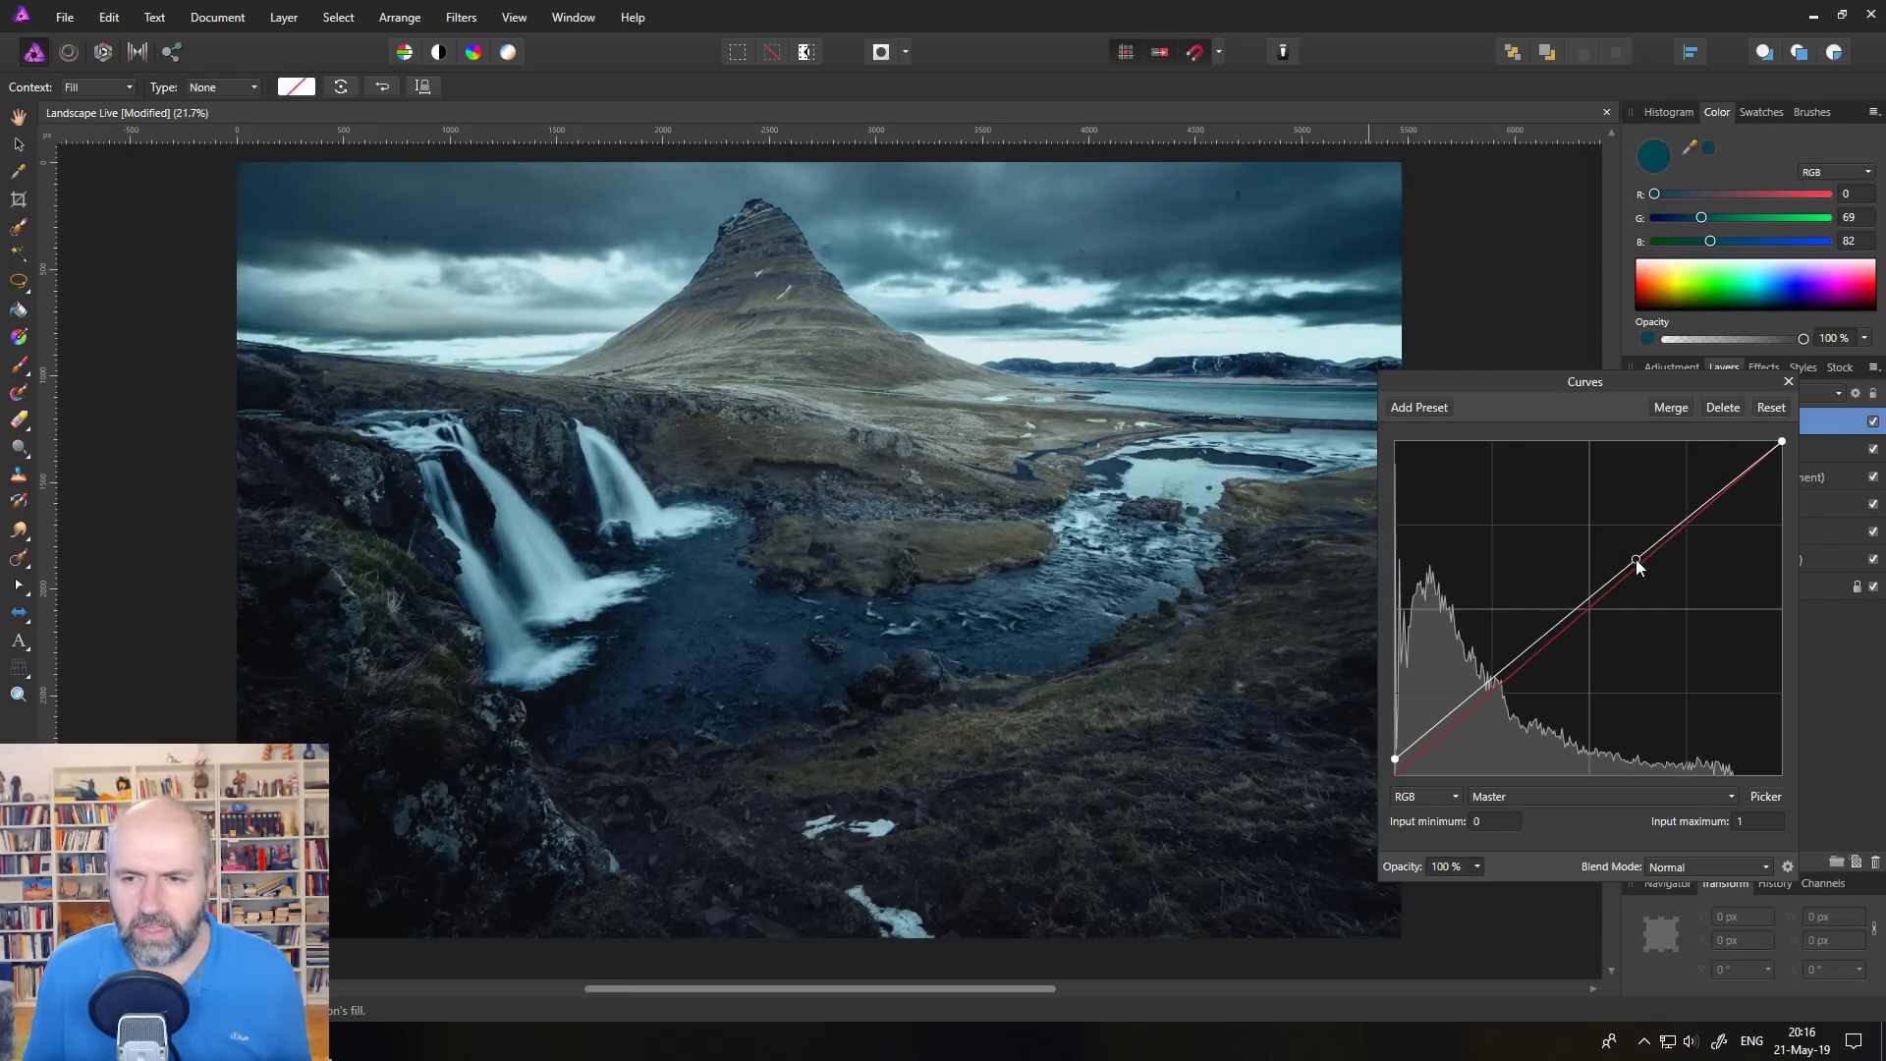
mouse_move(1644, 571)
left_mouse_down()
mouse_move(1628, 556)
mouse_move(1633, 572)
left_mouse_up()
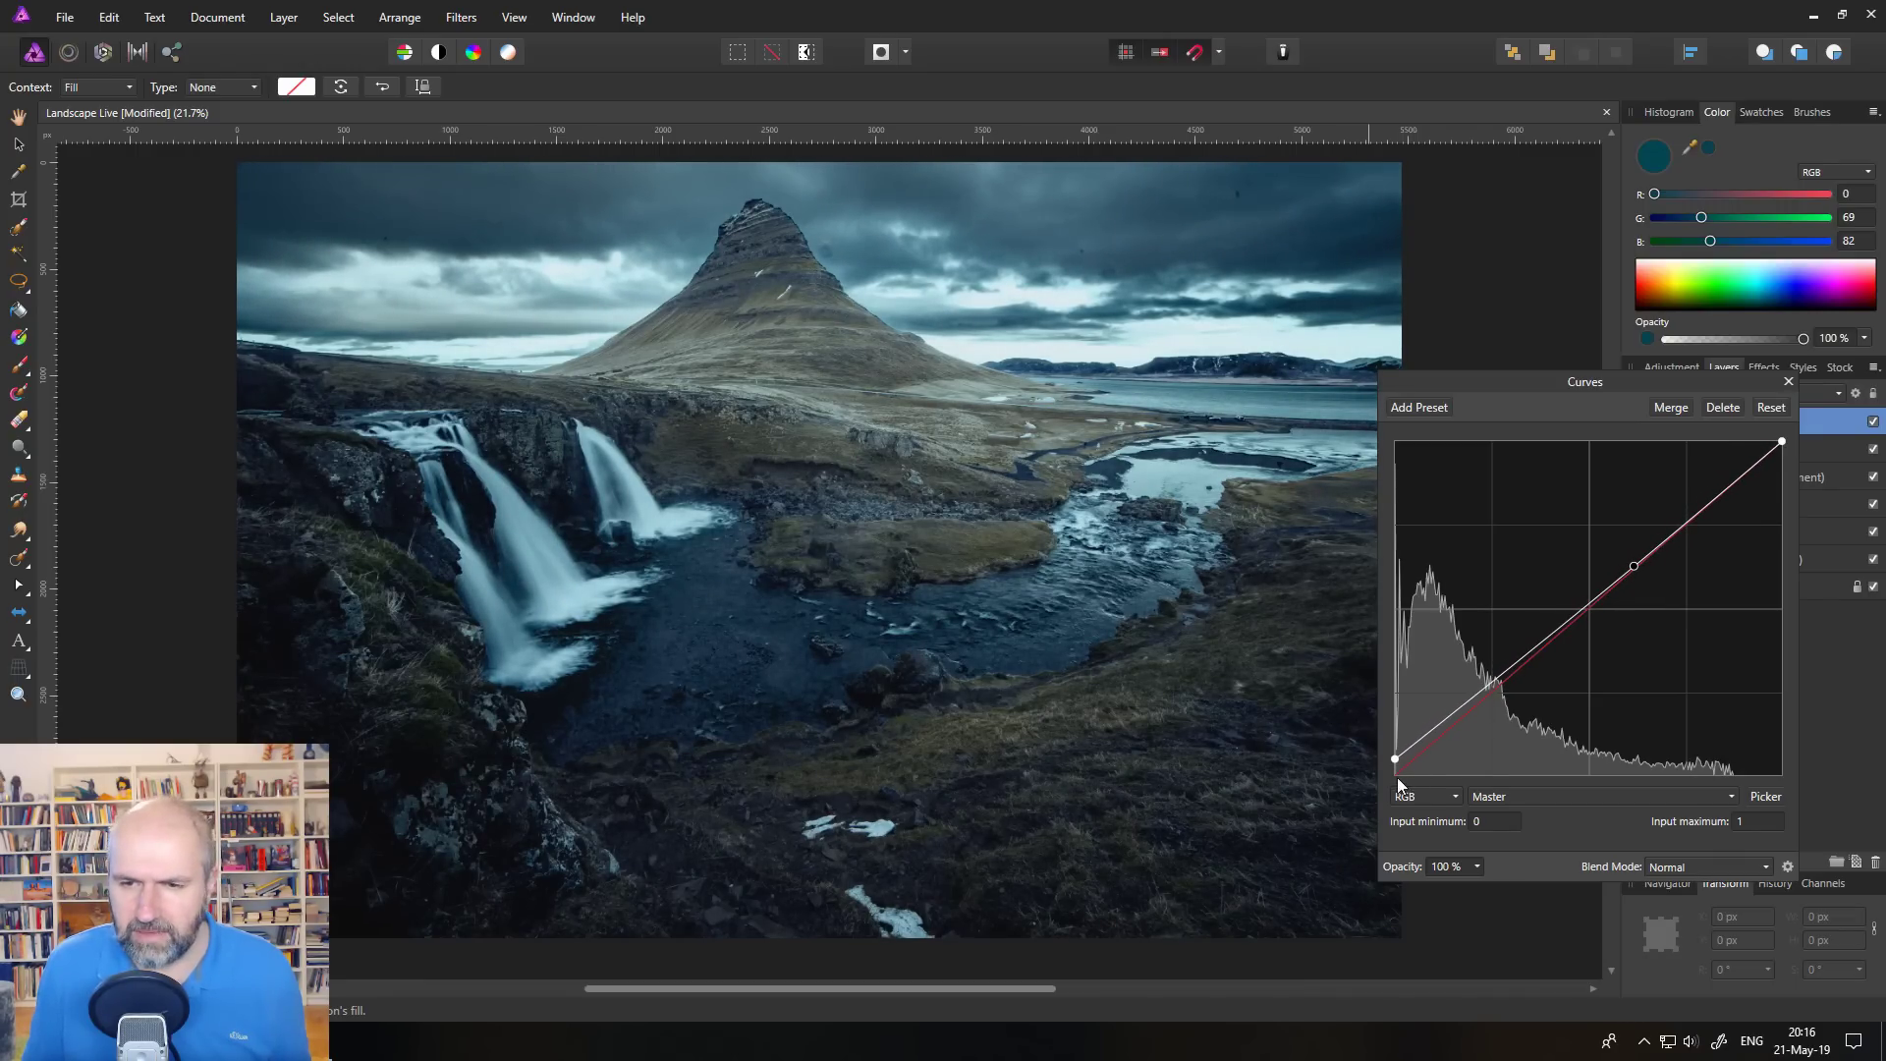
left_click_drag(1396, 759, 1388, 763)
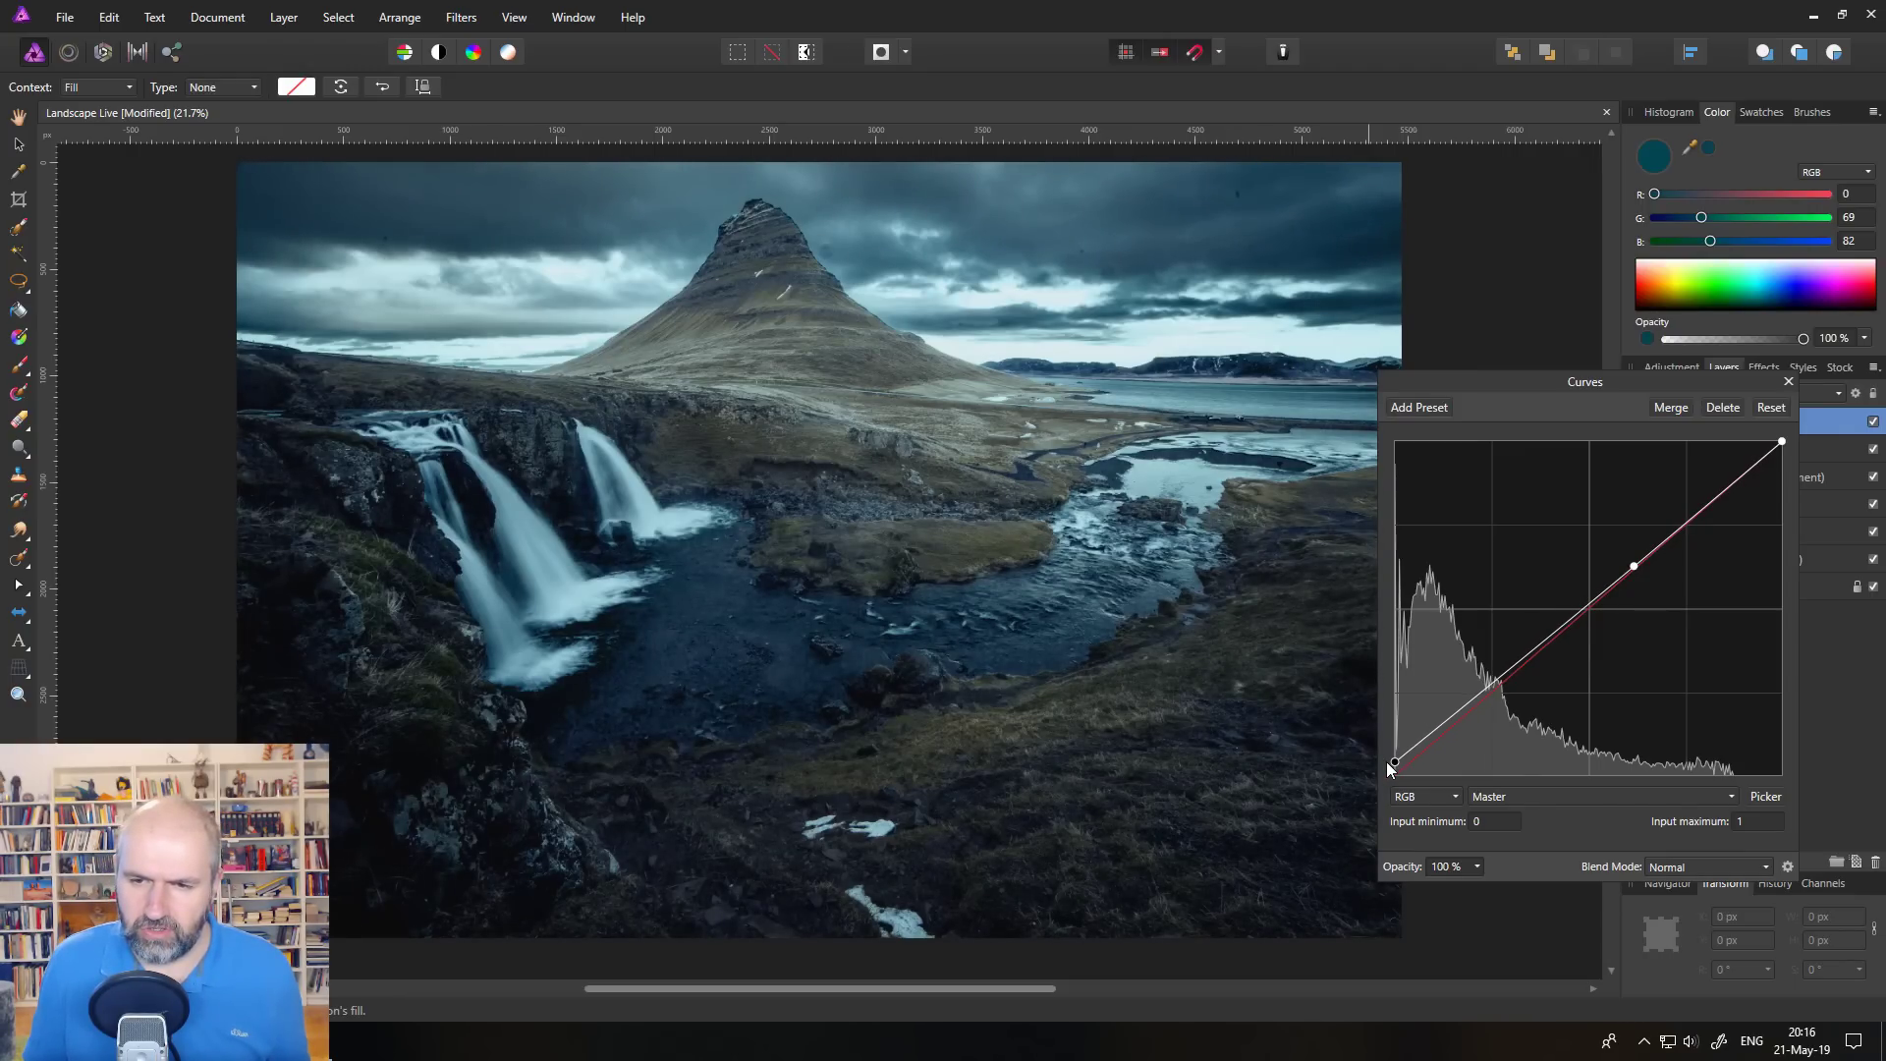
left_click_drag(1389, 761, 1386, 766)
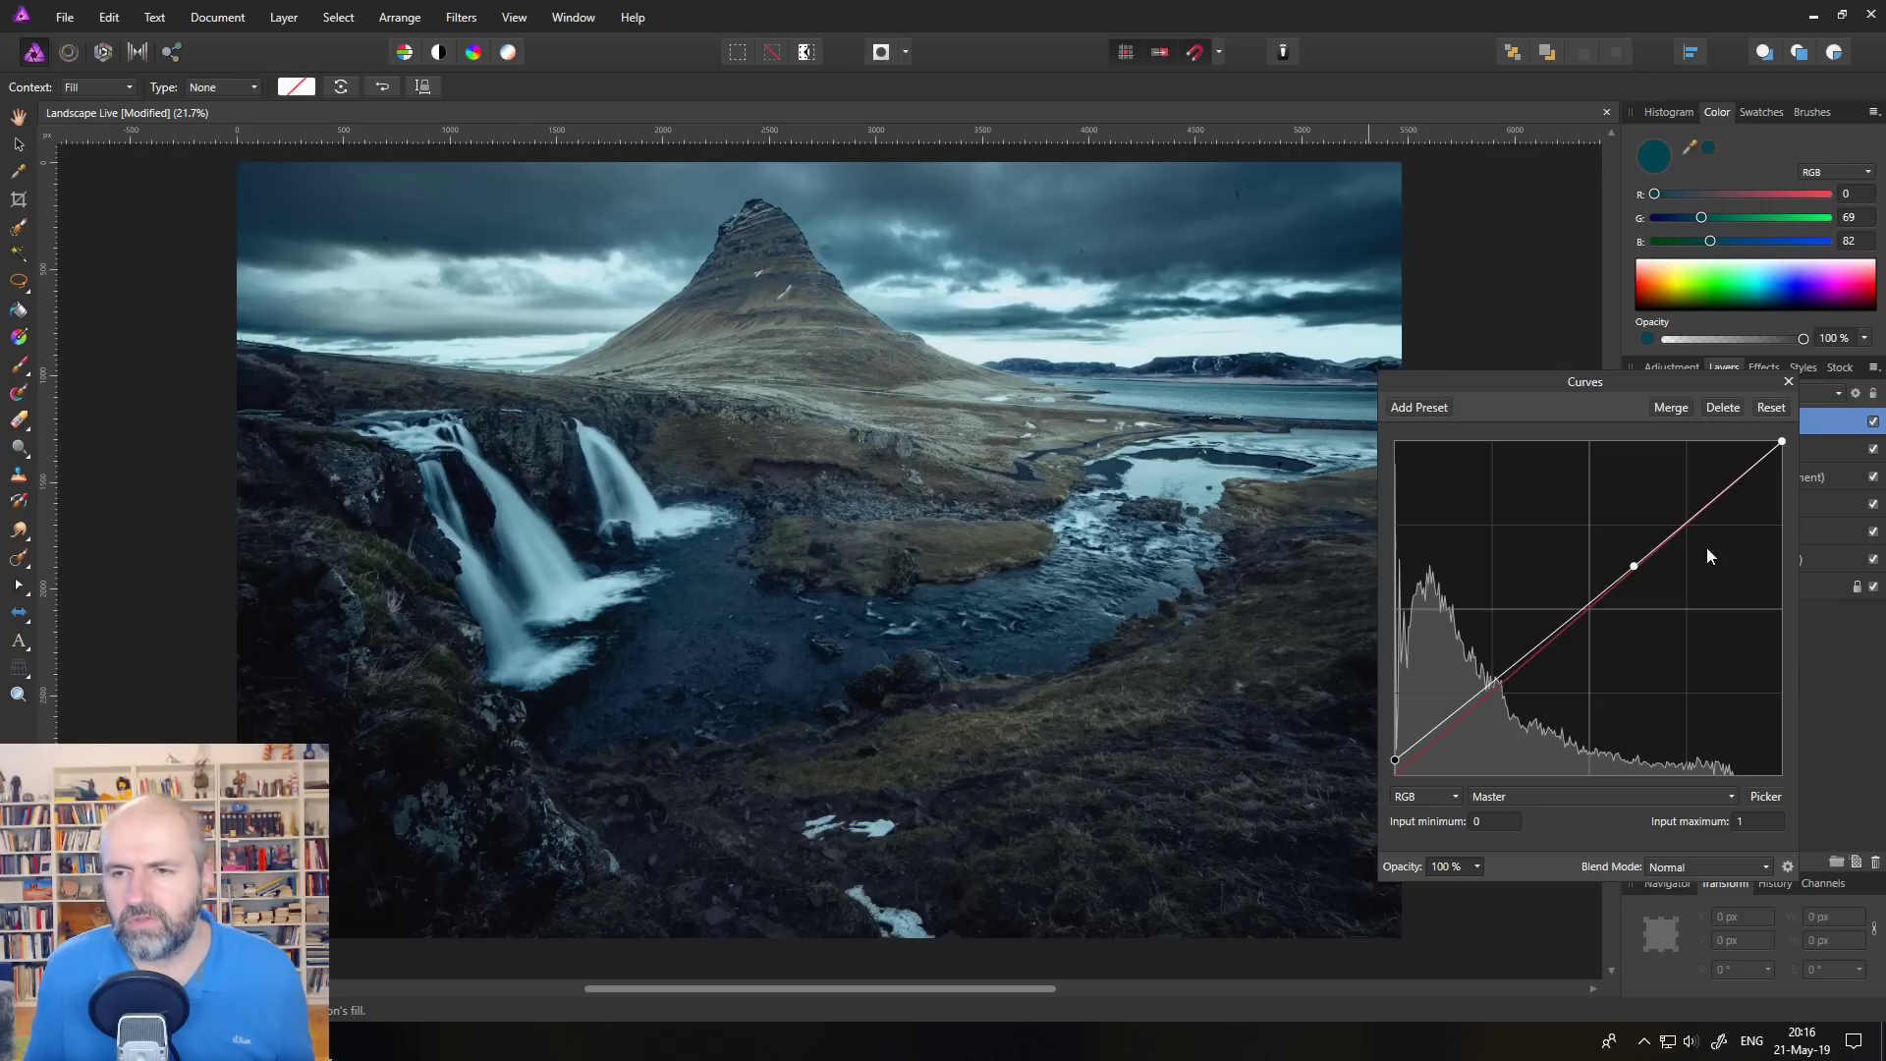
left_click(1789, 381)
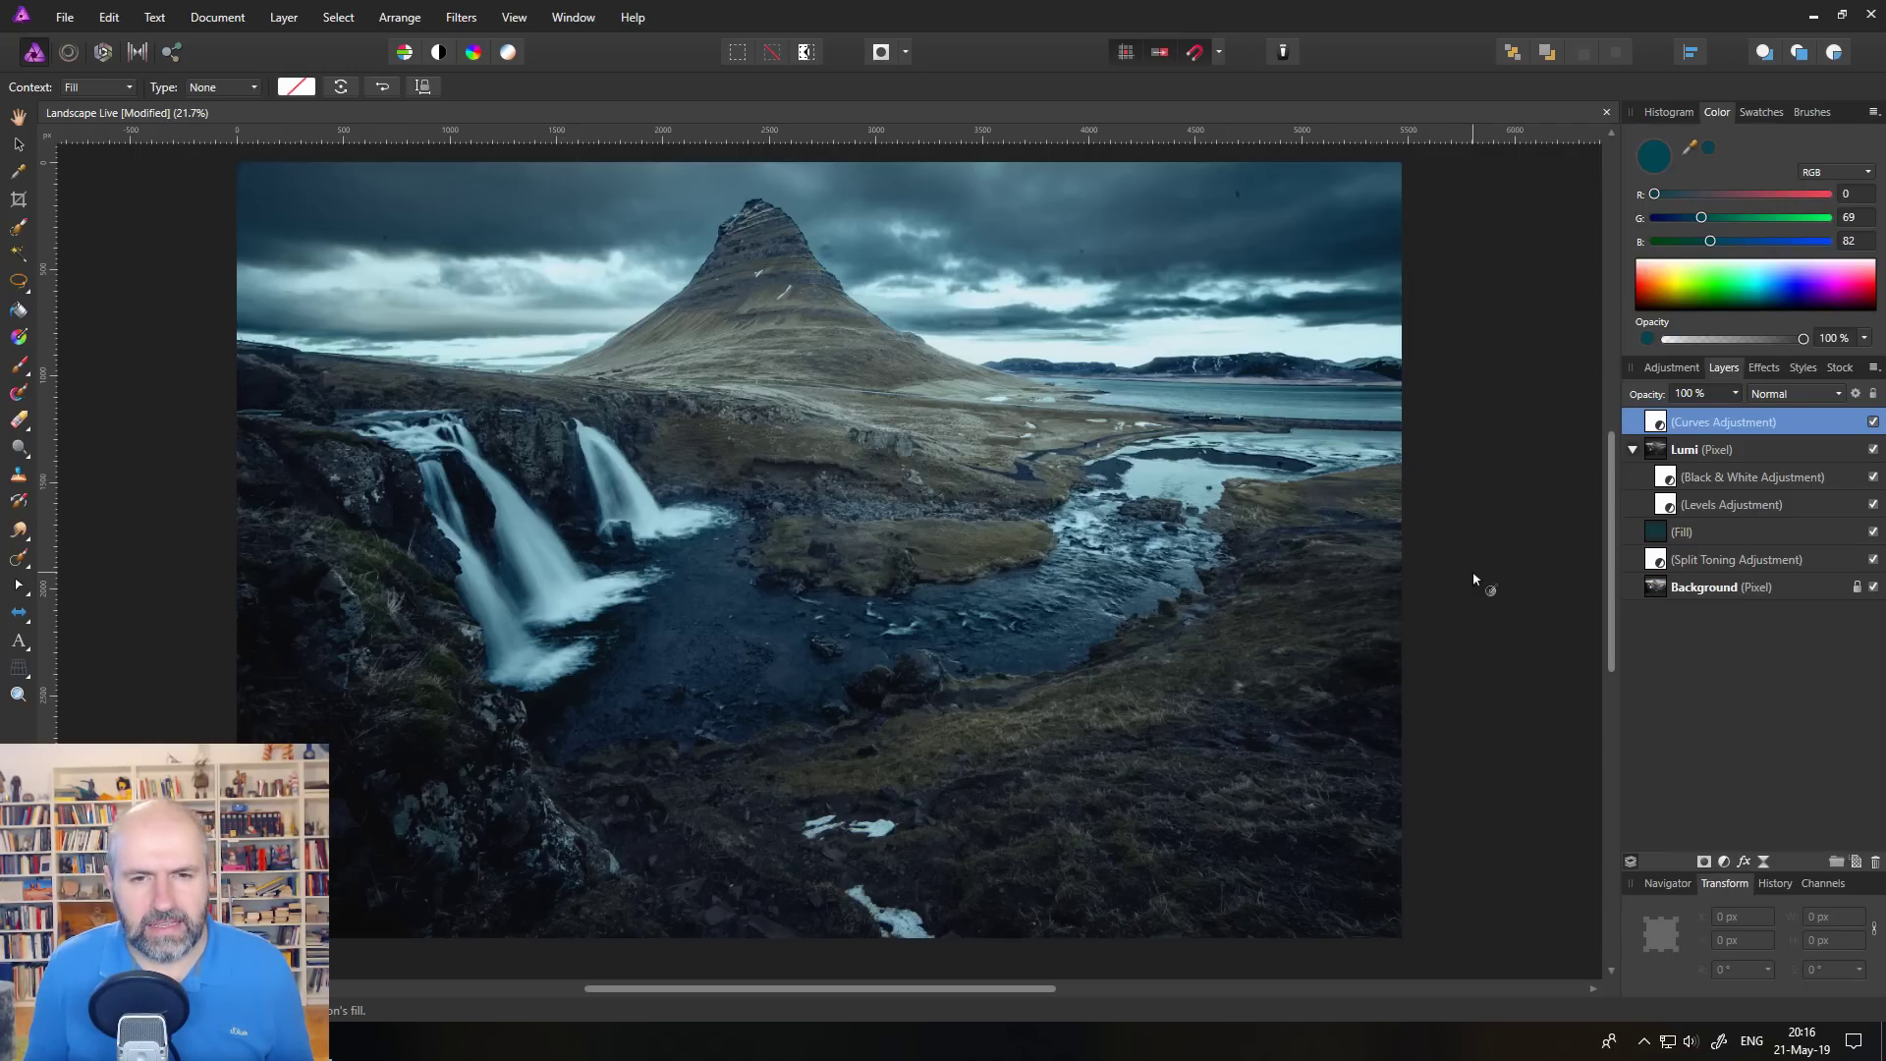
Duplicate the Background layer and move the copy to the top of the stack
left_click(1655, 587)
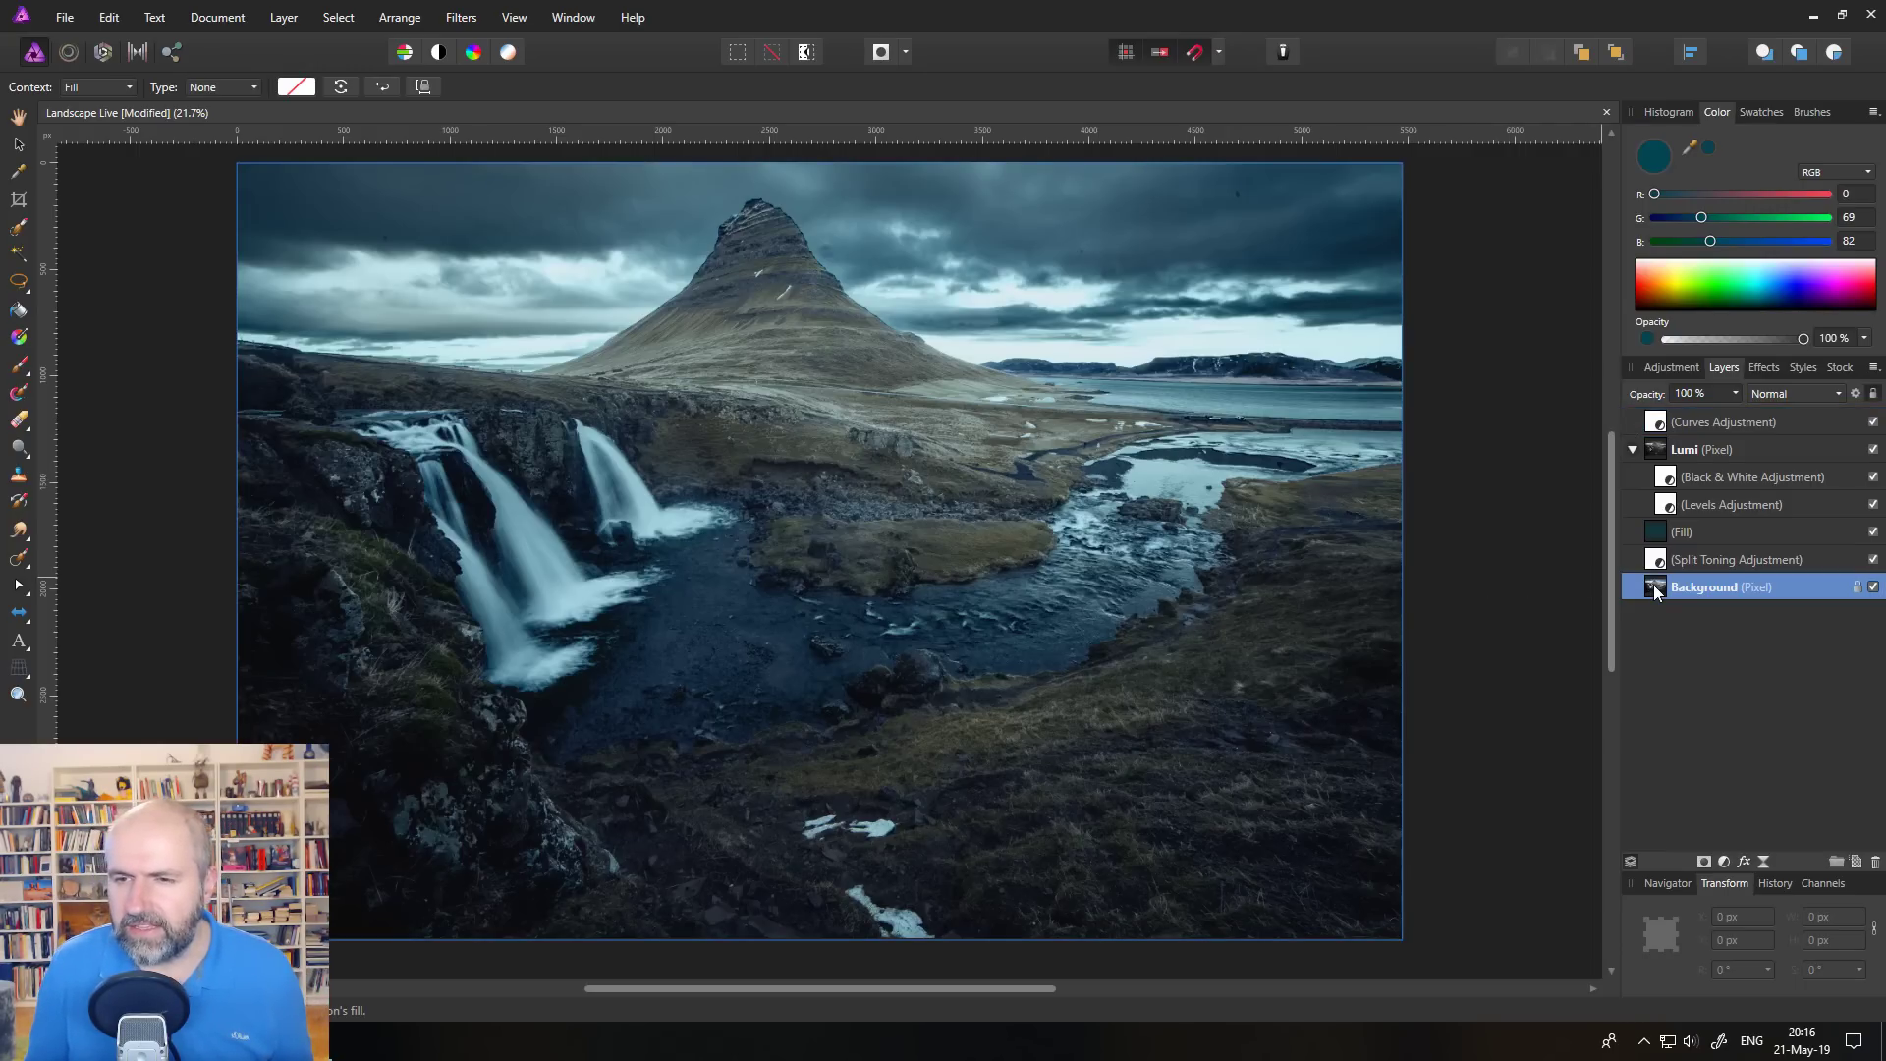
right_click(1655, 590)
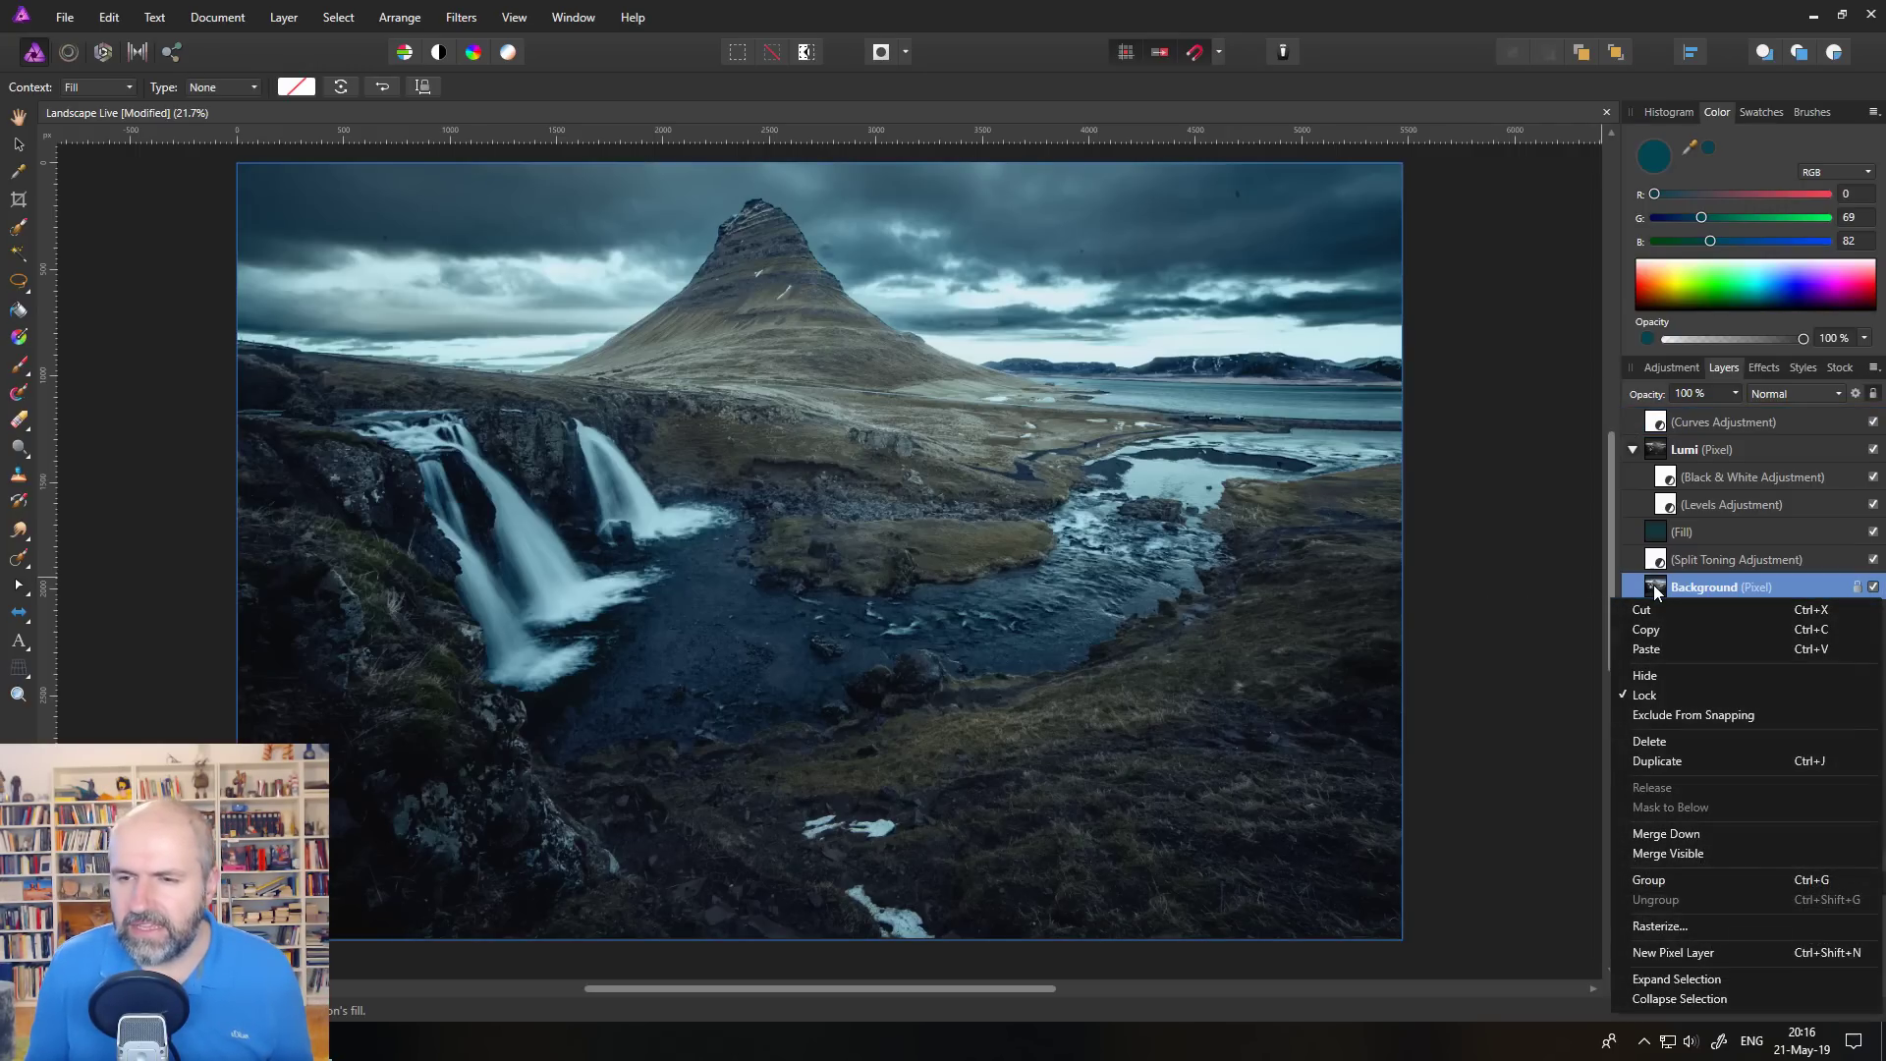
left_click(1674, 762)
left_click_drag(1665, 588, 1695, 413)
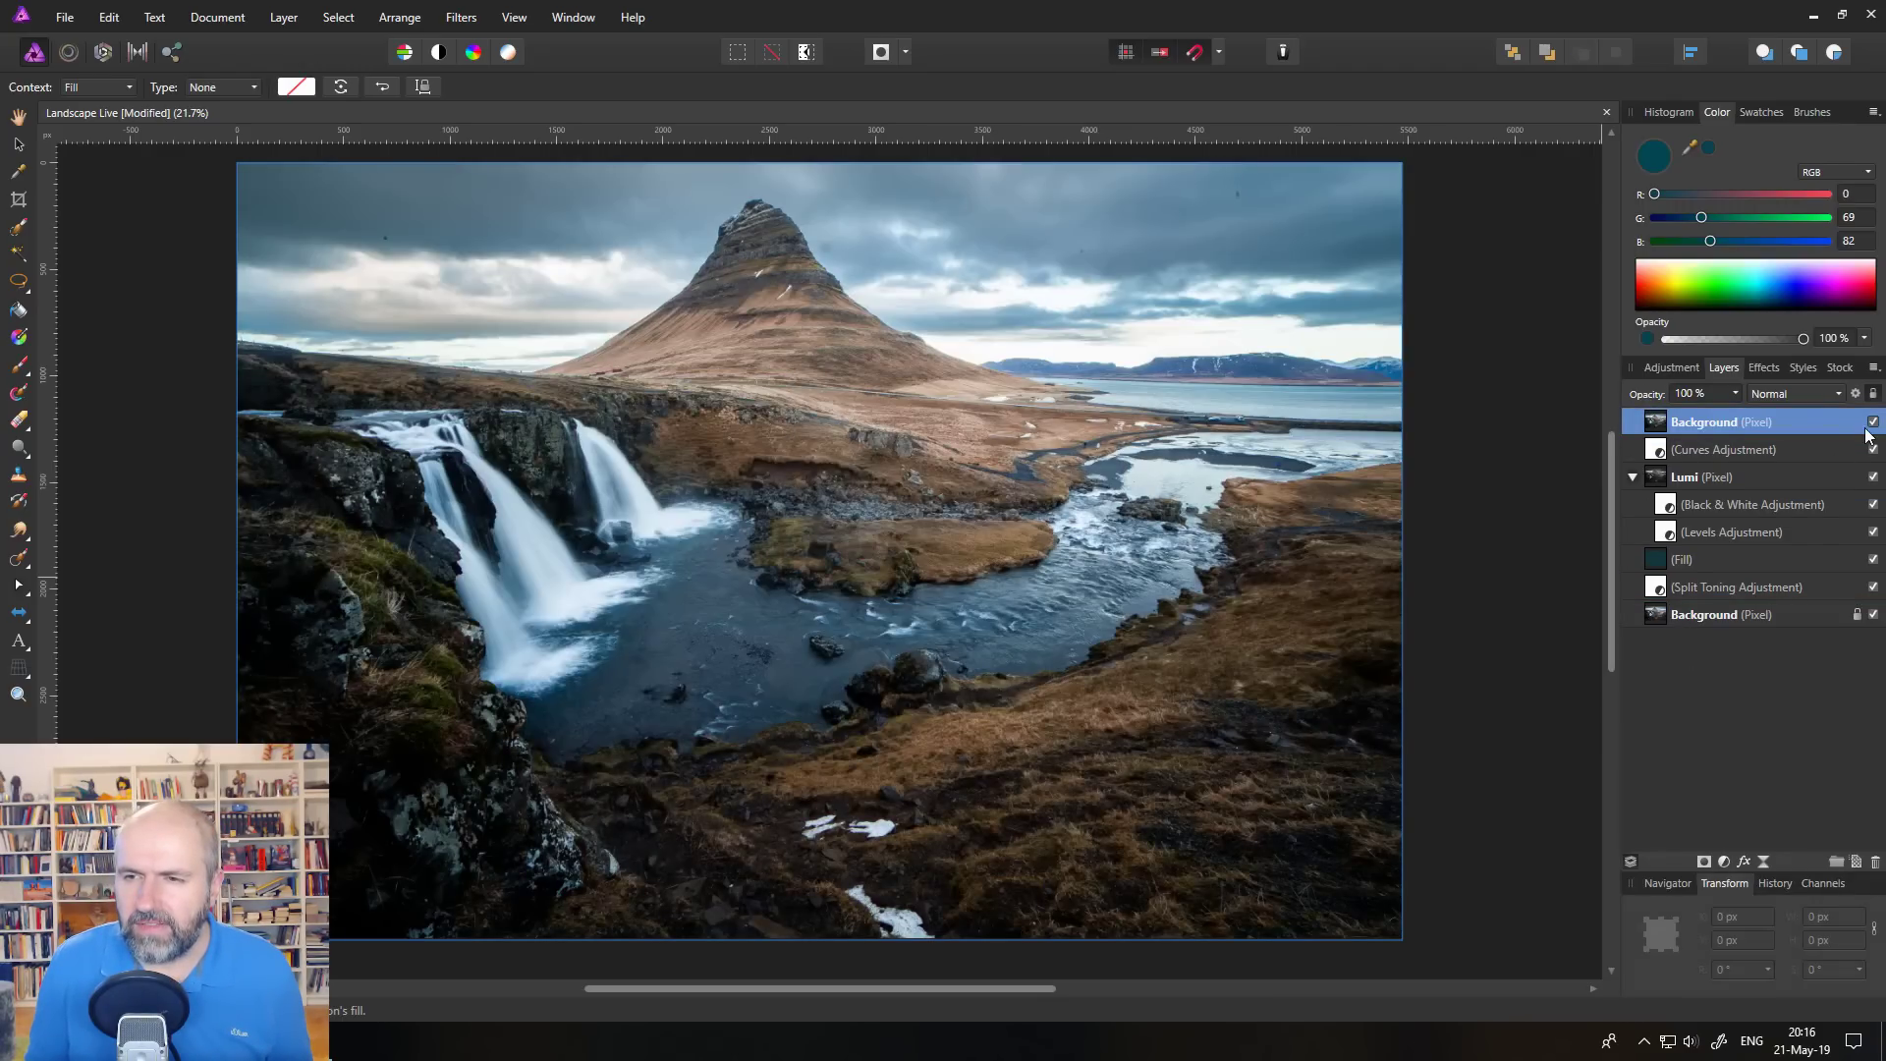
Compare before and after, then leave the Background copy hidden and deselected
left_click(1872, 423)
left_click(1873, 422)
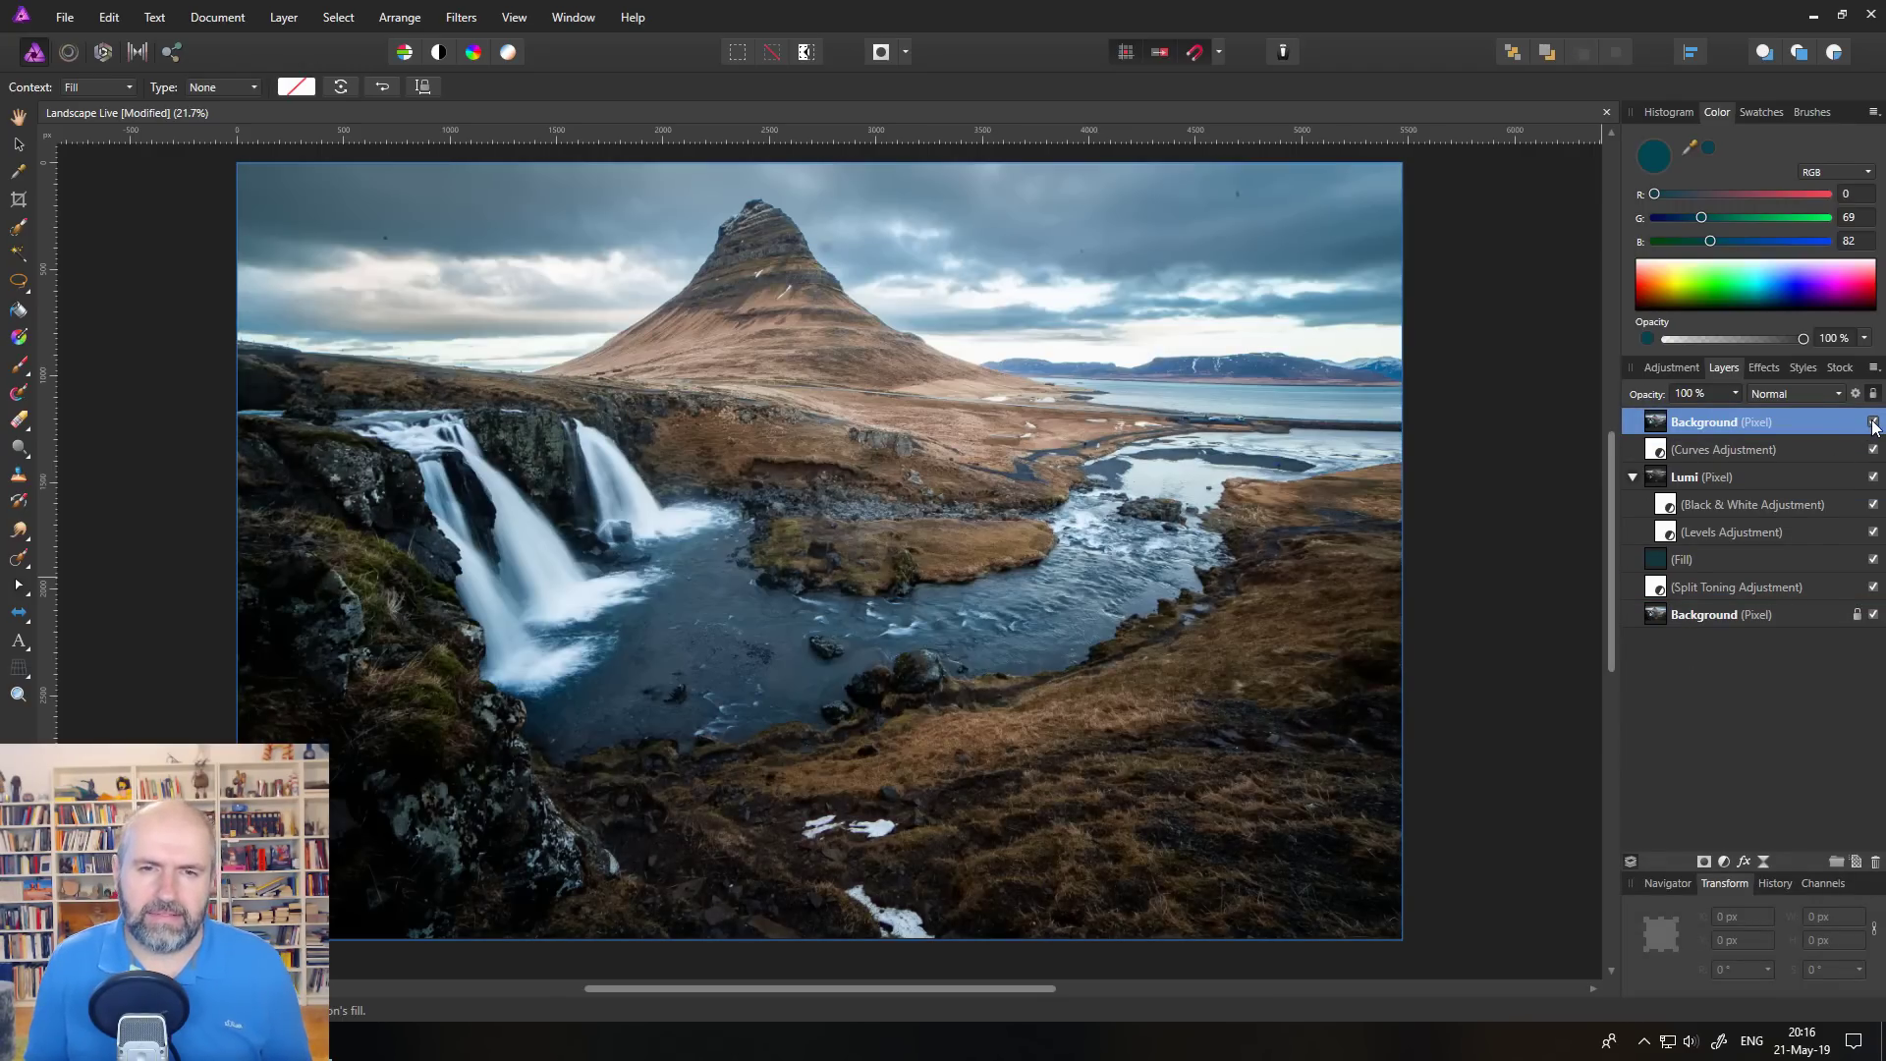
left_click(1872, 423)
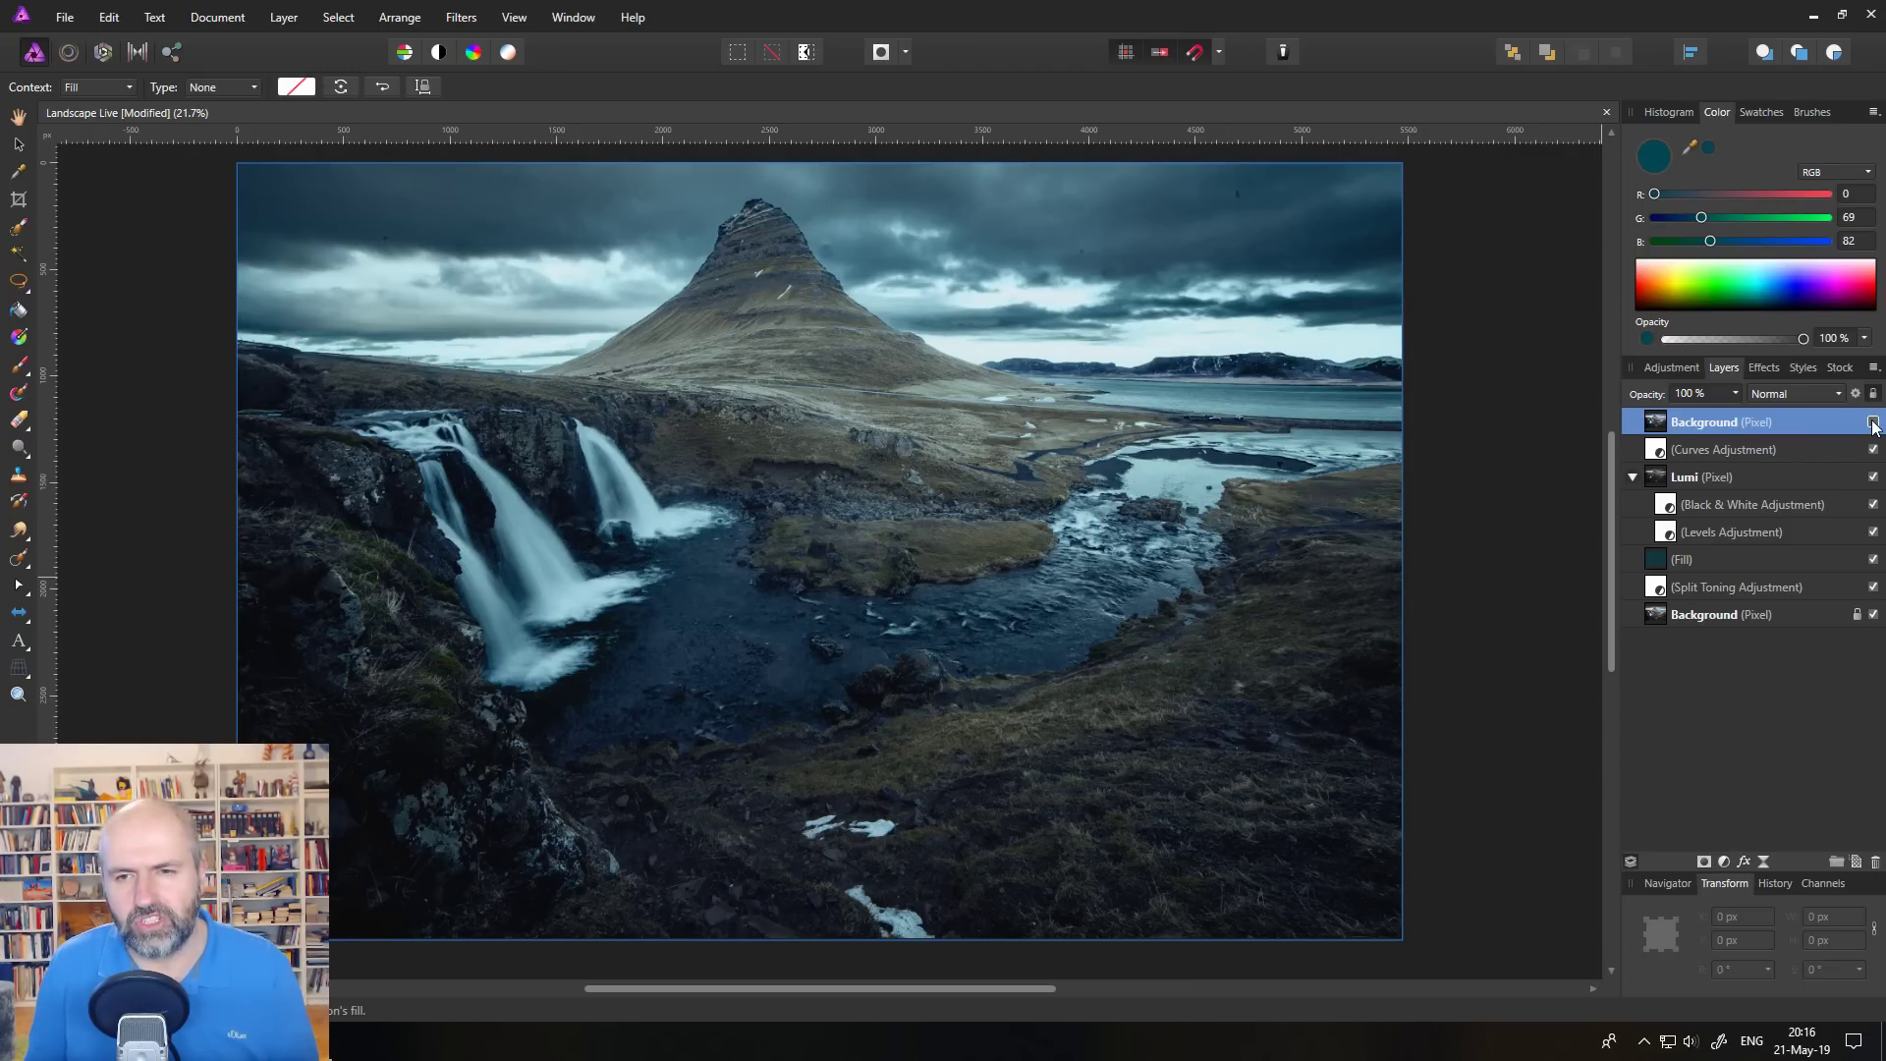
left_click(18, 143)
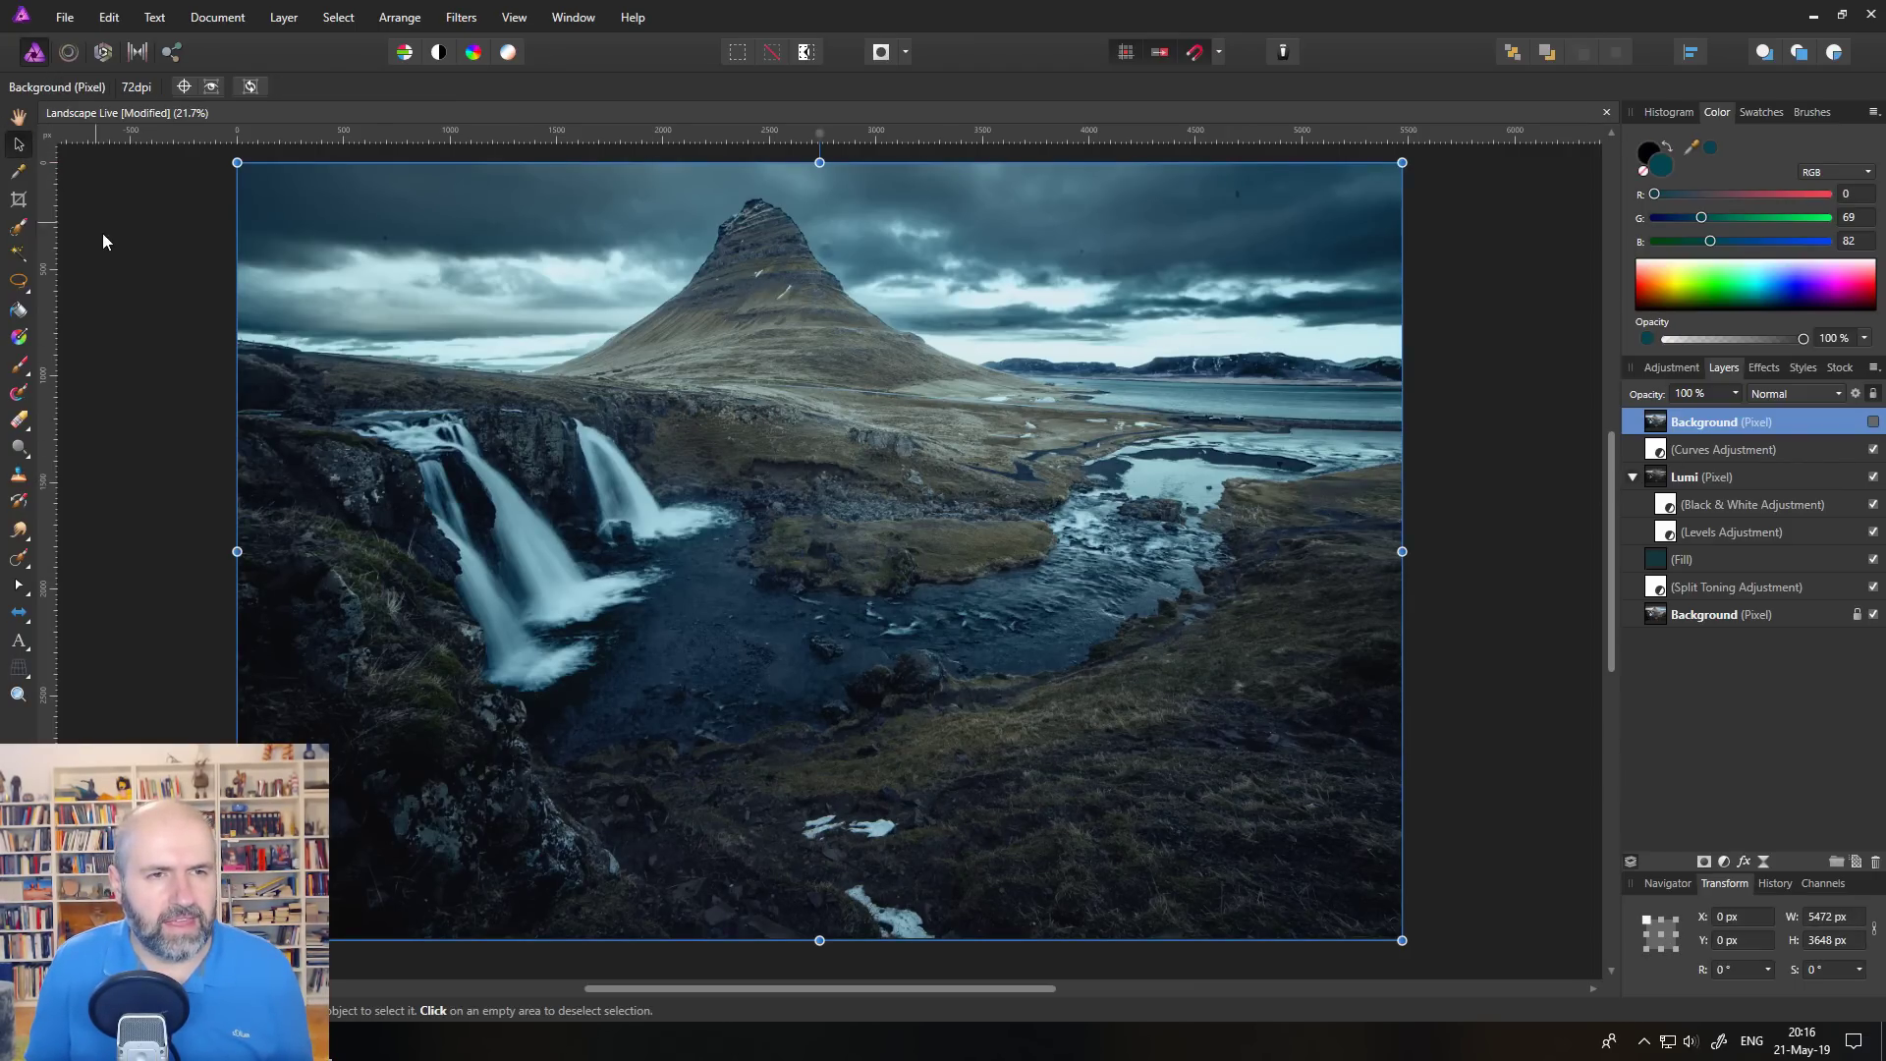
left_click(103, 232)
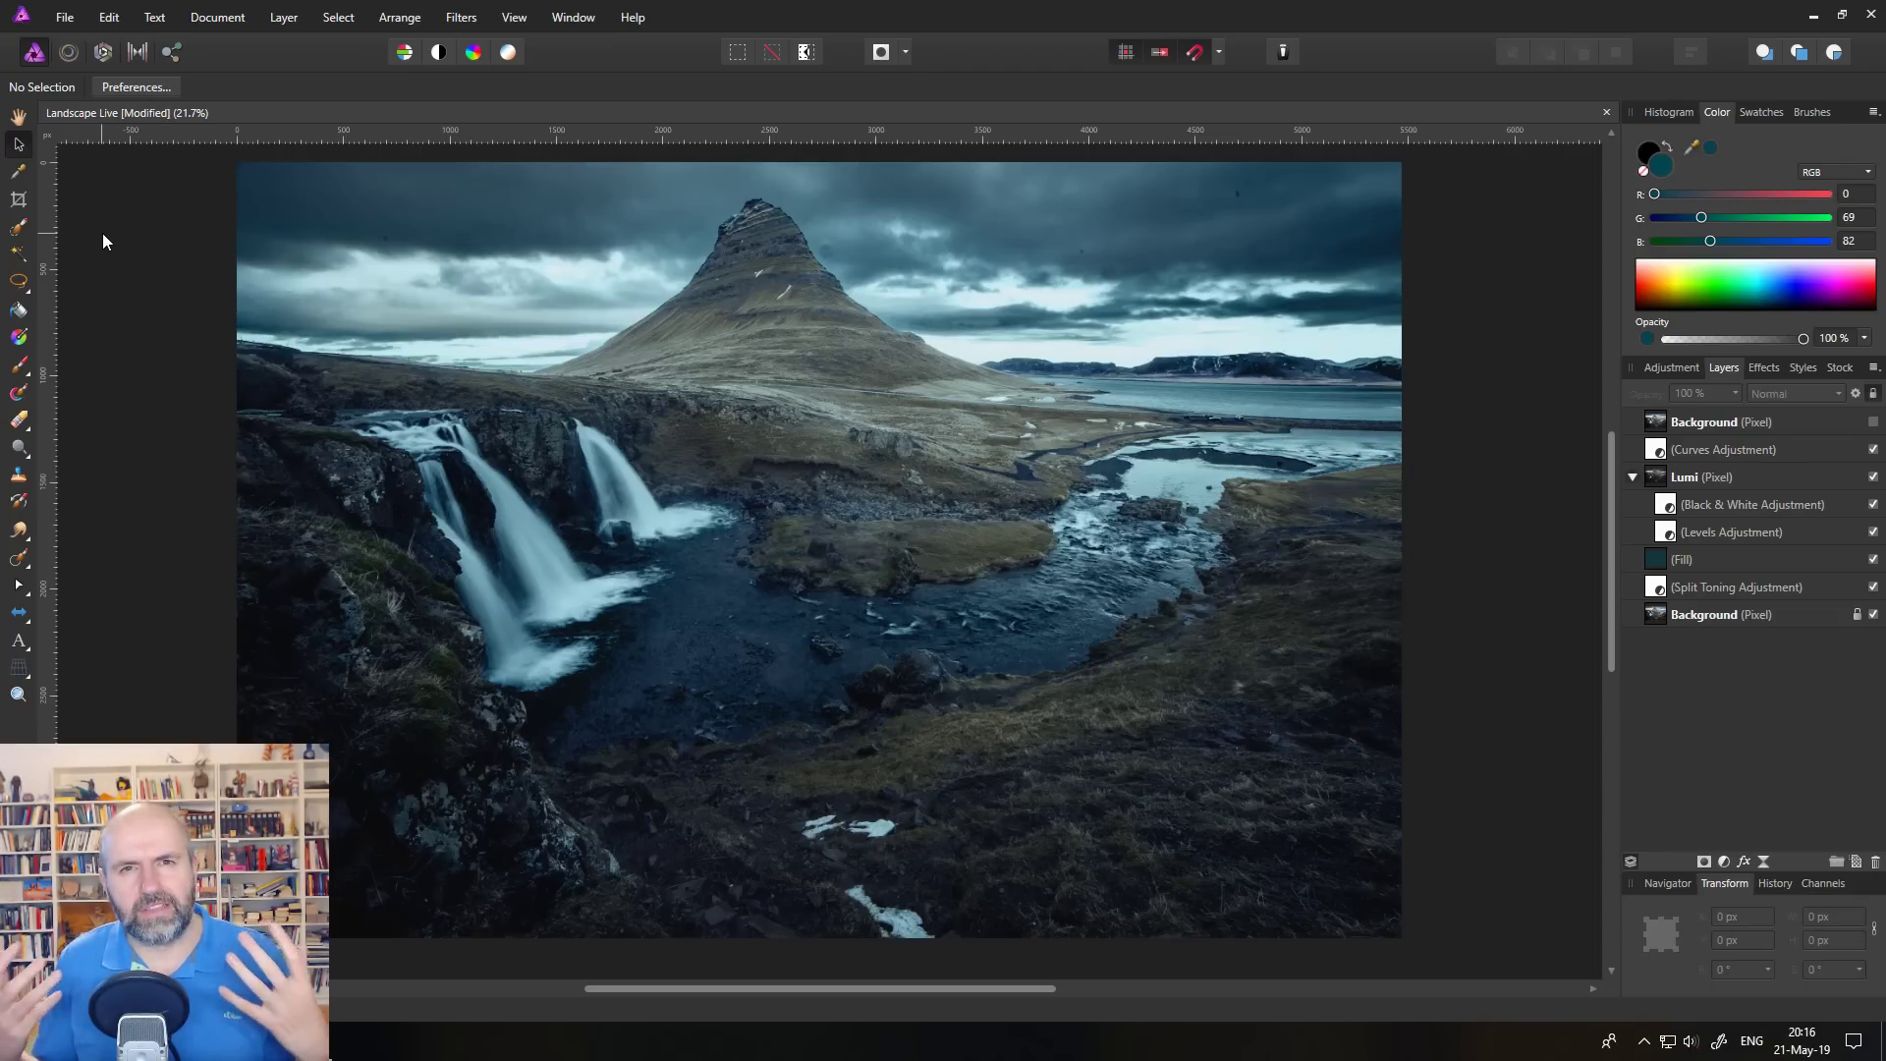